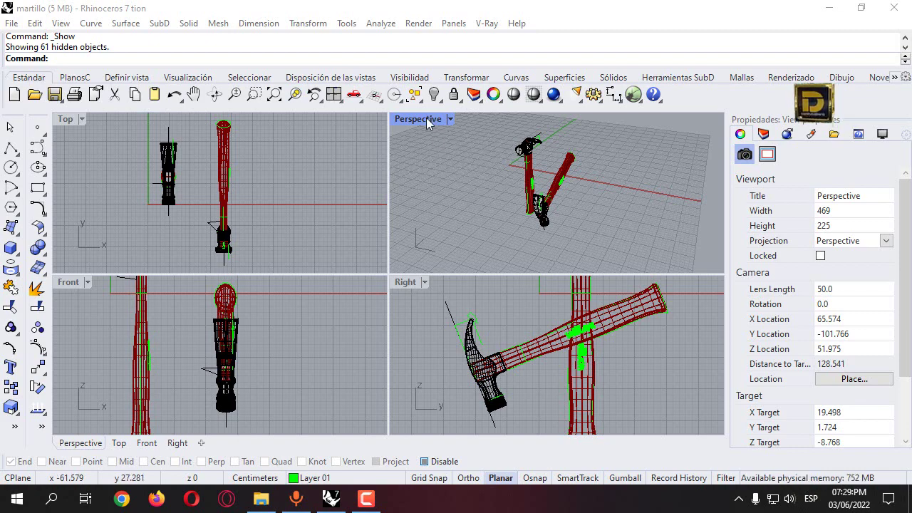
Maximize the Perspective viewport and examine the two finished hammer models from several angles
double_click(422, 119)
right_drag(387, 145, 256, 173)
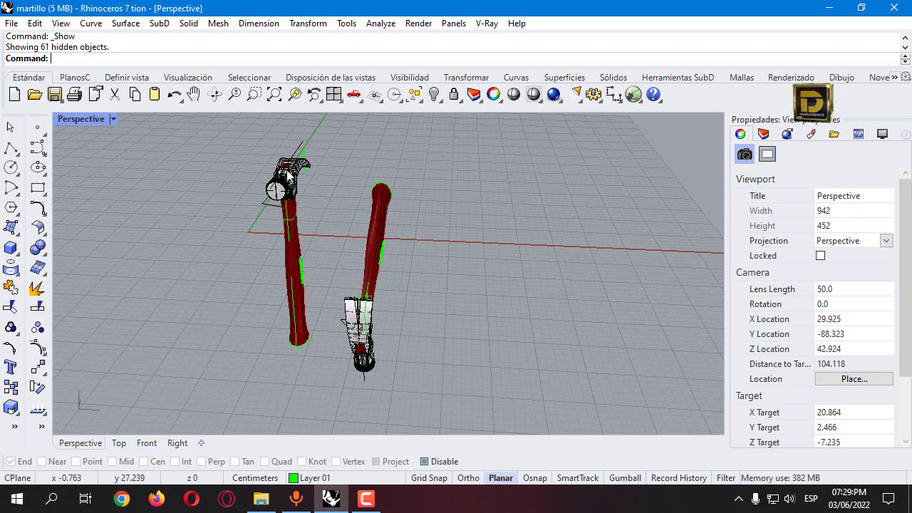
scroll(265, 183, up, 4)
right_drag(269, 187, 441, 191)
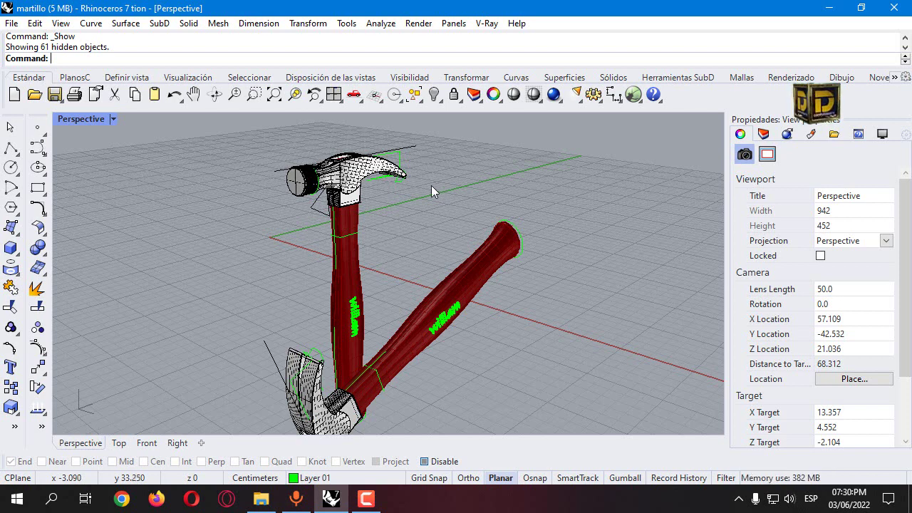
scroll(431, 186, down, 5)
mouse_move(359, 281)
right_down()
mouse_move(433, 282)
mouse_move(371, 281)
right_up()
Check the upright hammer for naked edges with Edge Analysis, and close the analysis
drag(295, 142, 386, 335)
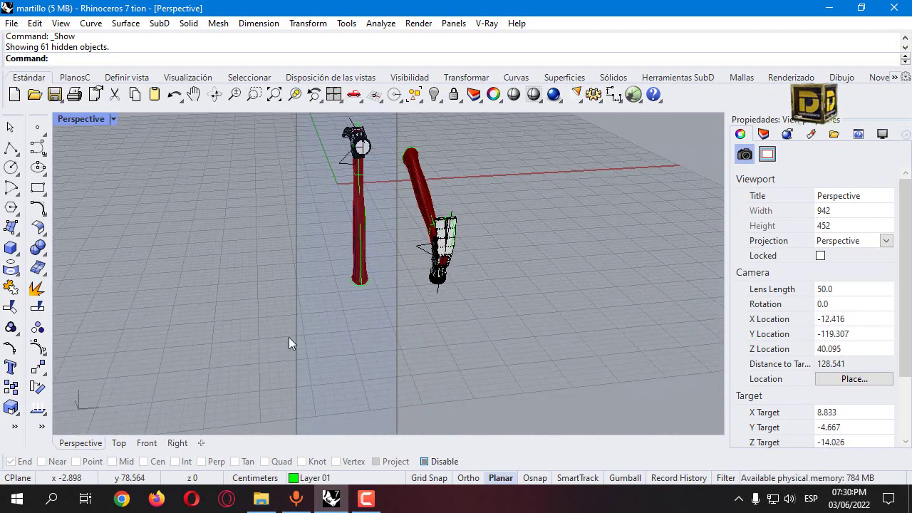
click(37, 407)
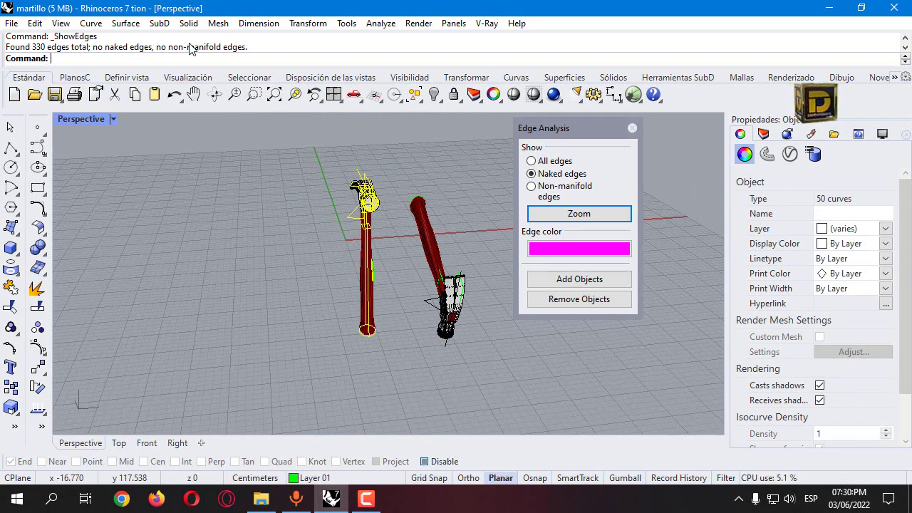
click(632, 128)
Examine the upright hammer's head, striking face, claw and handle socket up close and from different sides
click(362, 175)
right_drag(425, 169, 416, 223)
scroll(383, 147, up, 3)
click(383, 146)
scroll(415, 223, up, 3)
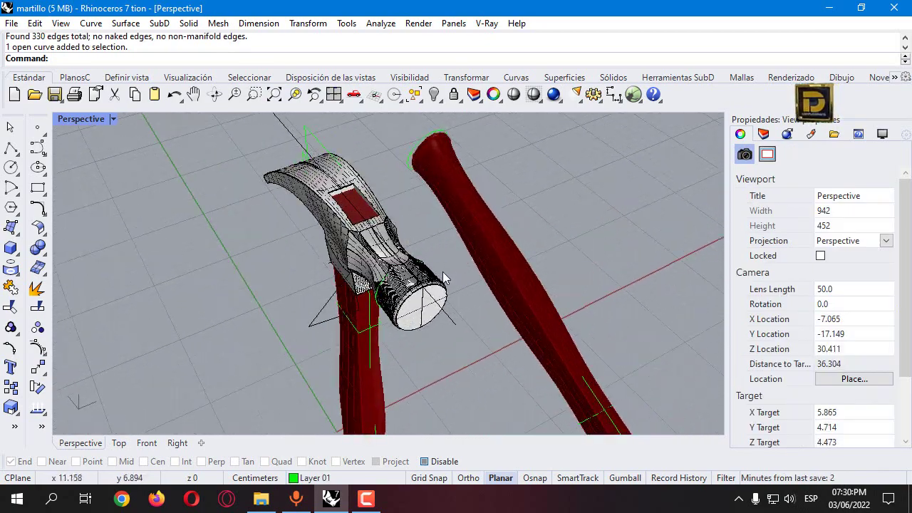
right_drag(442, 275, 382, 197)
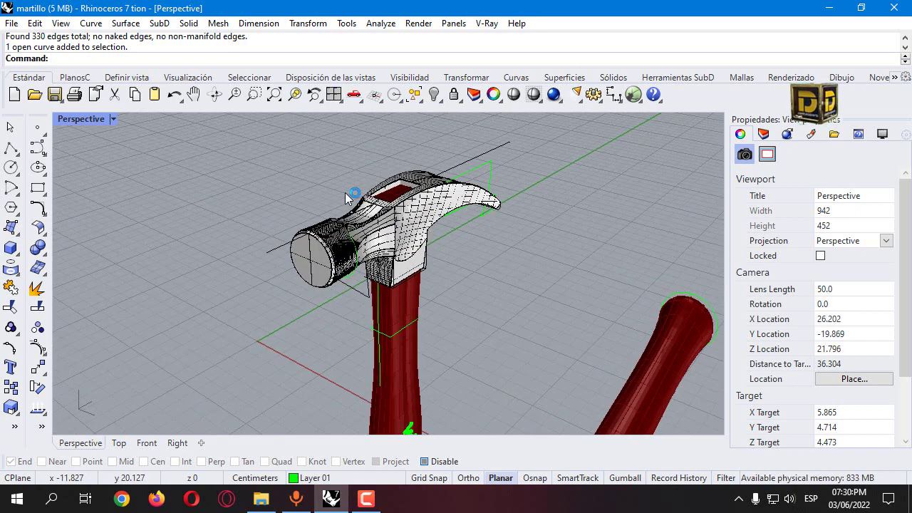
right_drag(345, 192, 263, 214)
scroll(352, 205, up, 3)
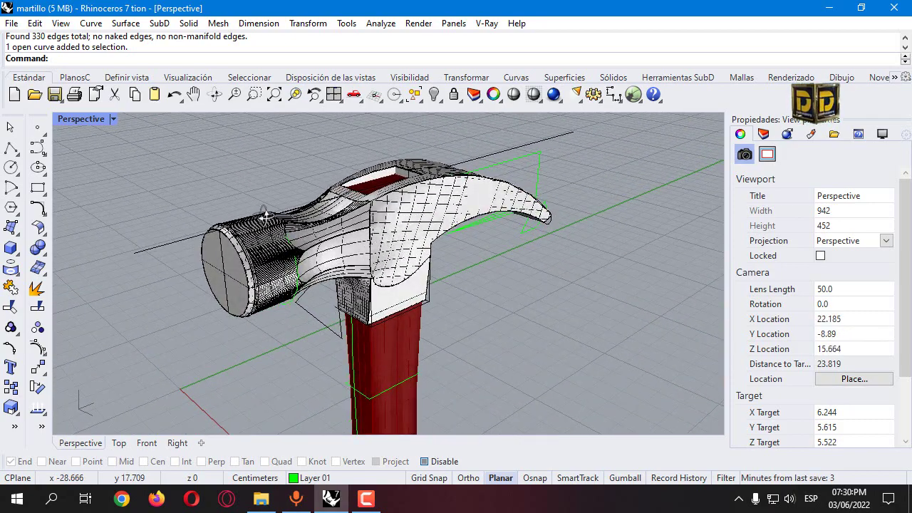
right_drag(254, 326, 389, 275)
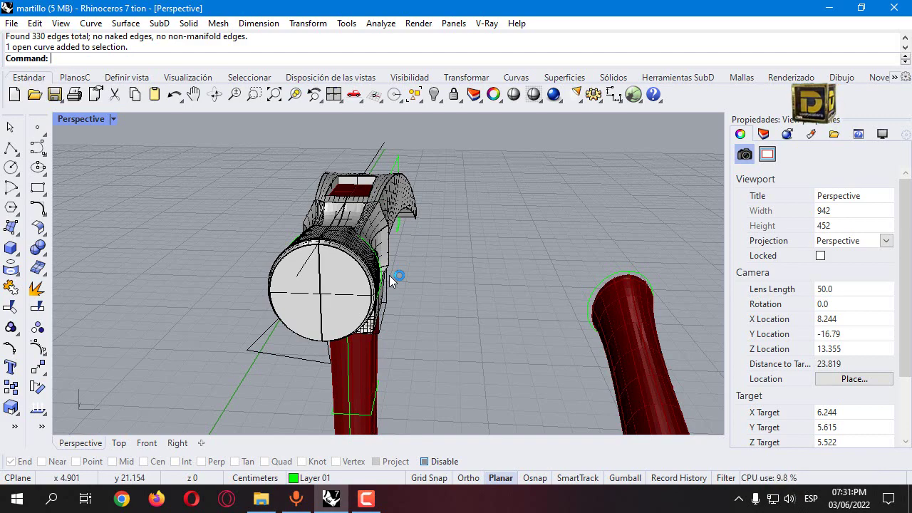
scroll(389, 275, down, 10)
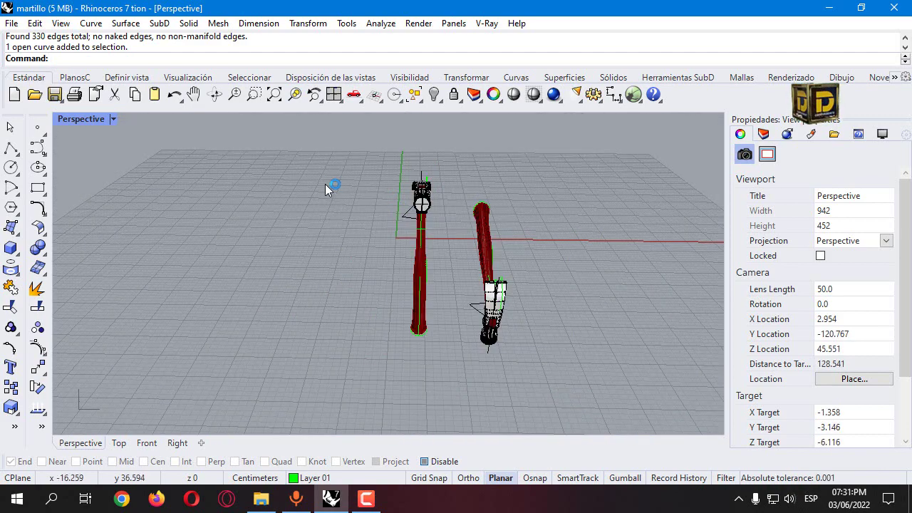
scroll(465, 168, up, 4)
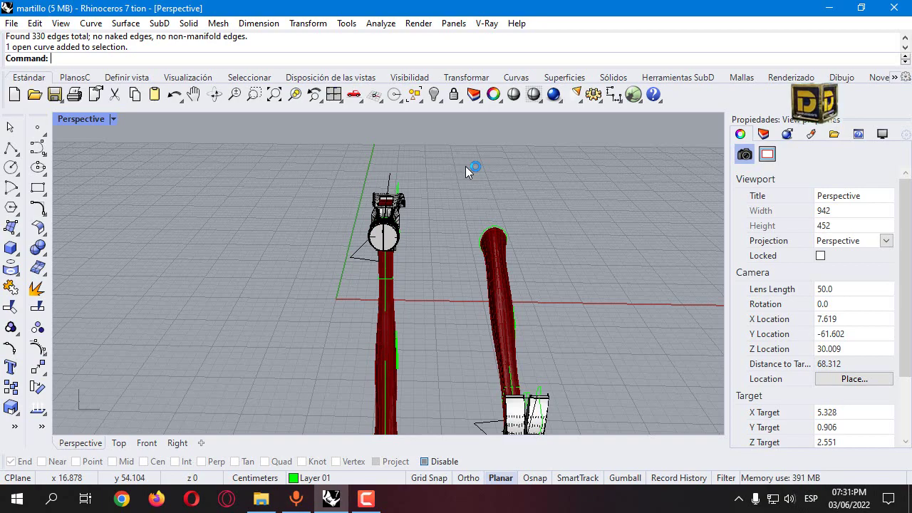
right_drag(464, 228, 435, 278)
scroll(350, 261, up, 5)
right_drag(349, 261, 568, 141)
scroll(568, 142, up, 3)
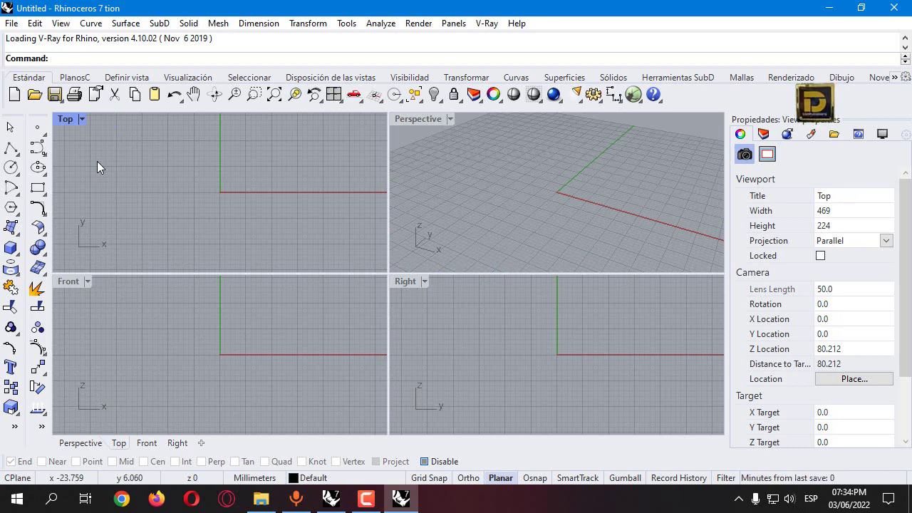
Set the new document's model units to Centimeters
click(253, 483)
click(291, 468)
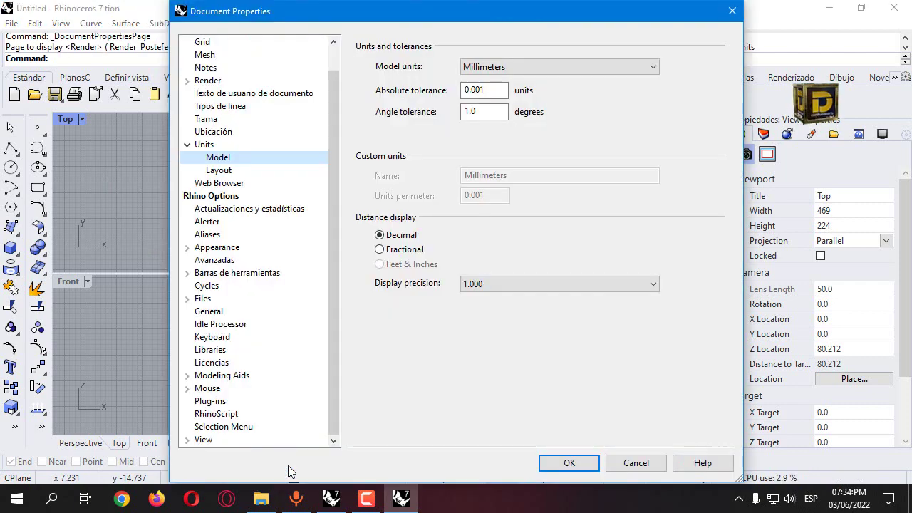
click(478, 66)
click(513, 103)
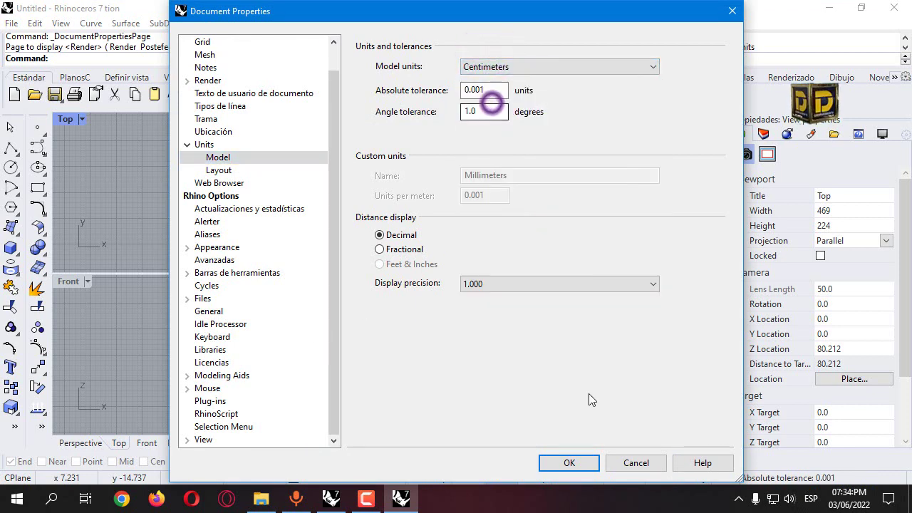
click(570, 463)
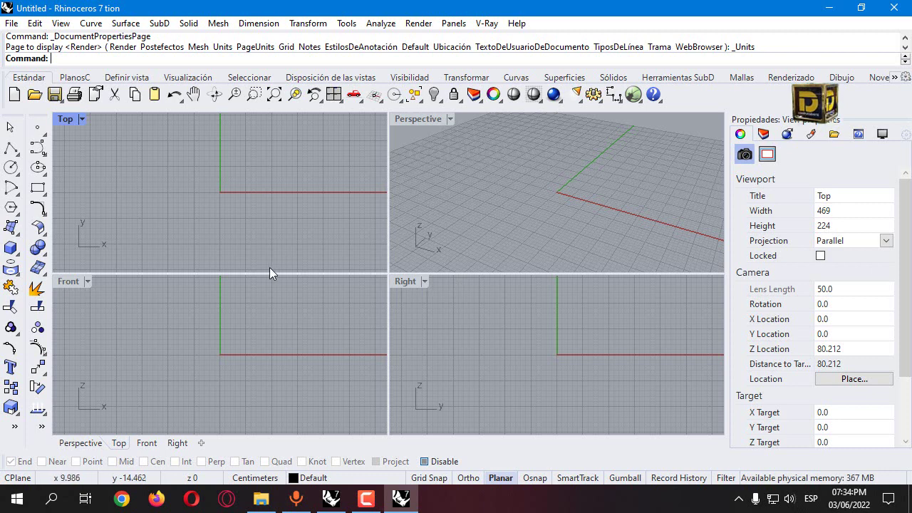
Draw a circle 2.8 cm in diameter in the Front view, up and to the right of the origin
click(11, 167)
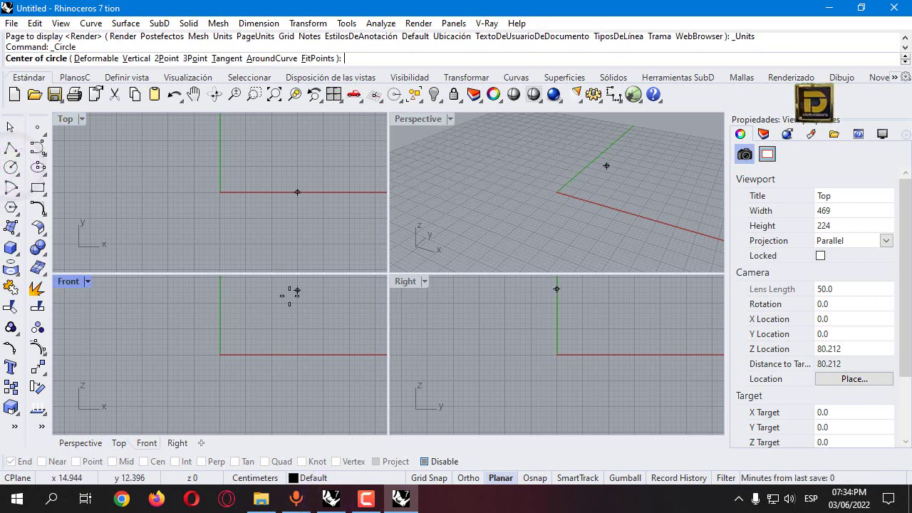
click(257, 320)
text(2.8)
key(Return)
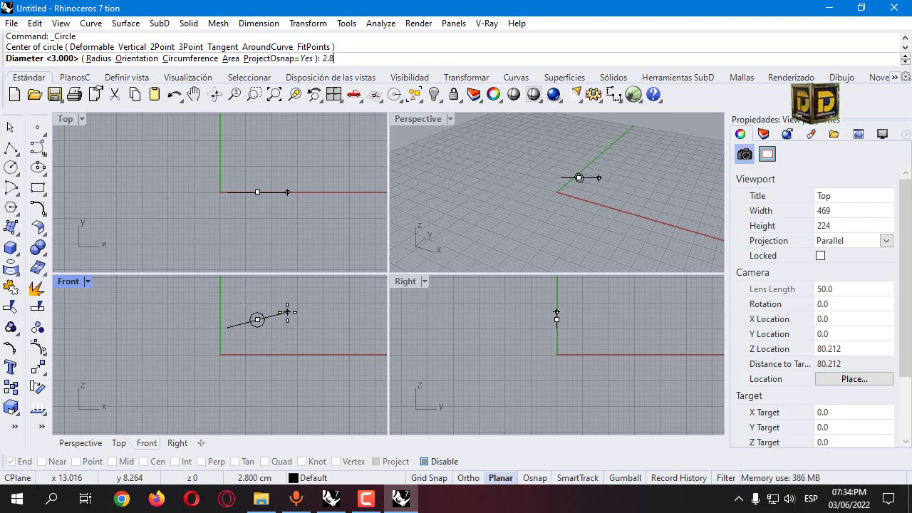
Enable only the Cen object snap and draw a concentric circle 3 cm in diameter around the 2.8 cm circle
key(Return)
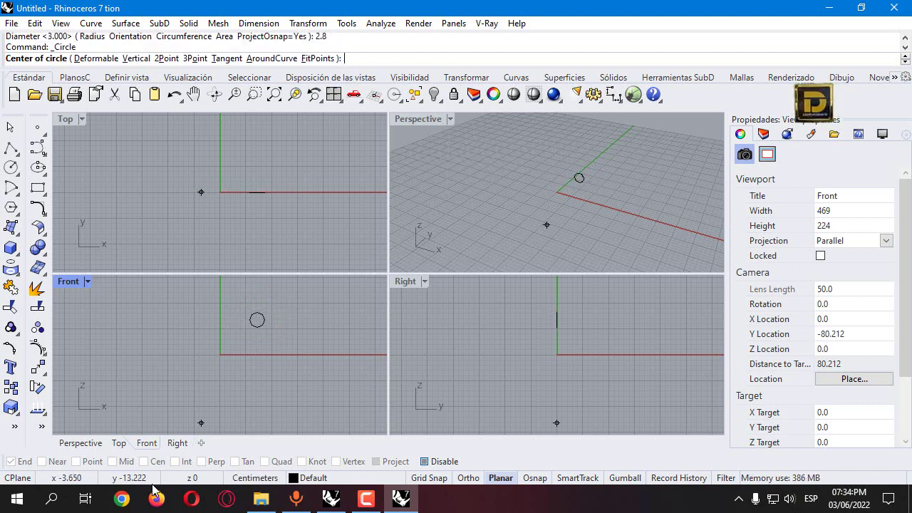
click(425, 462)
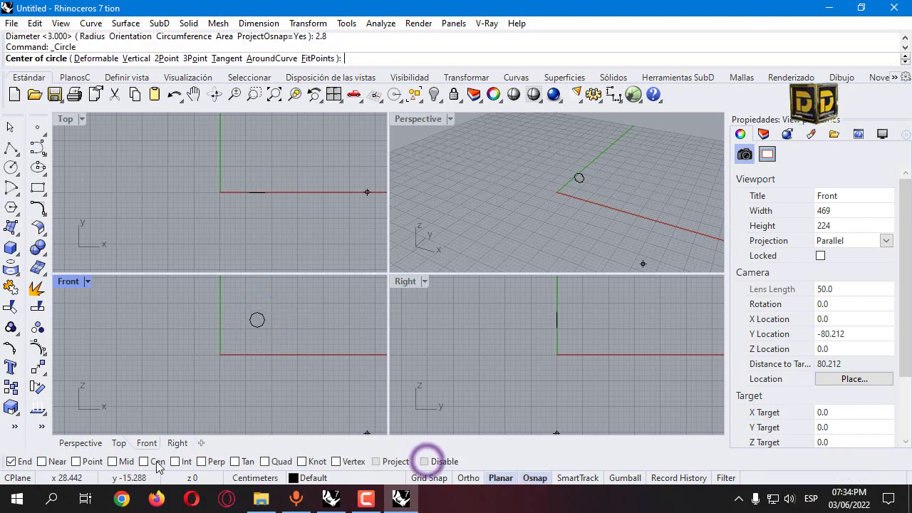
click(145, 462)
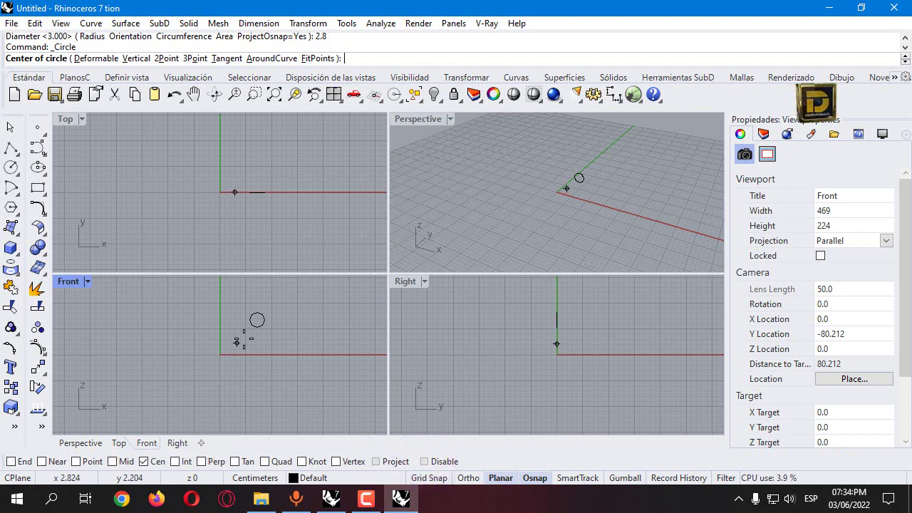
click(257, 320)
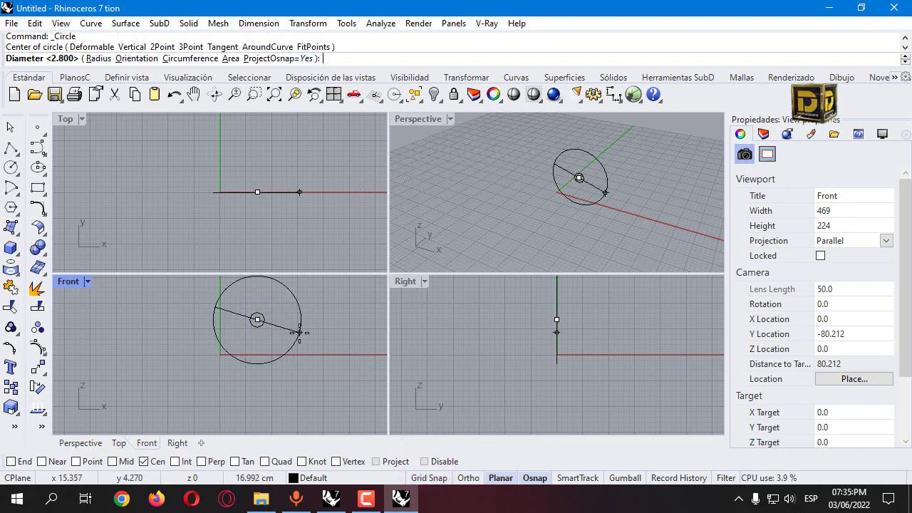
text(3)
key(Return)
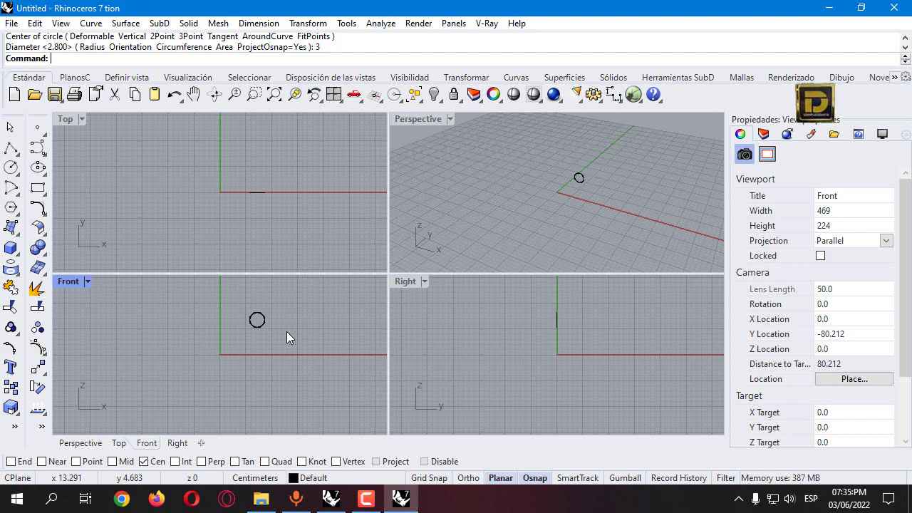
Move the 3 cm circle 0.3 cm in the positive Y direction, working in the Right view
click(334, 335)
scroll(270, 296, up, 3)
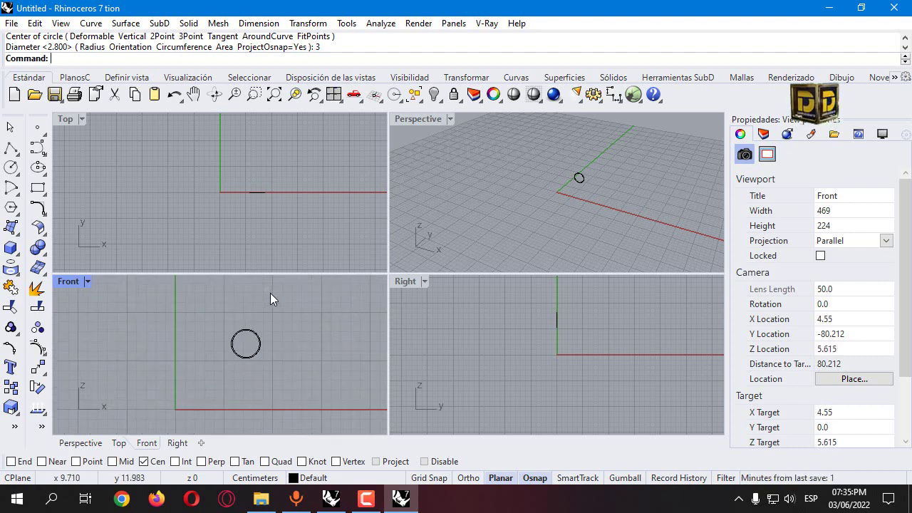
scroll(249, 338, up, 5)
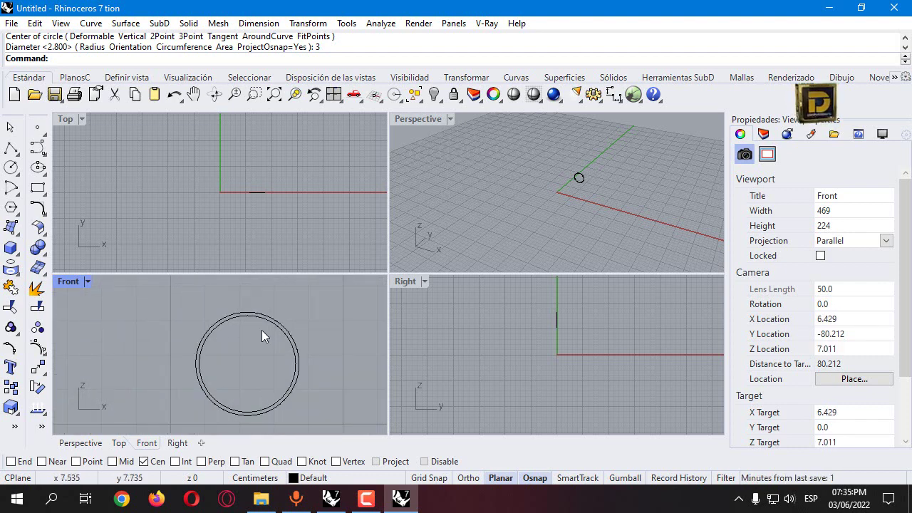
click(278, 321)
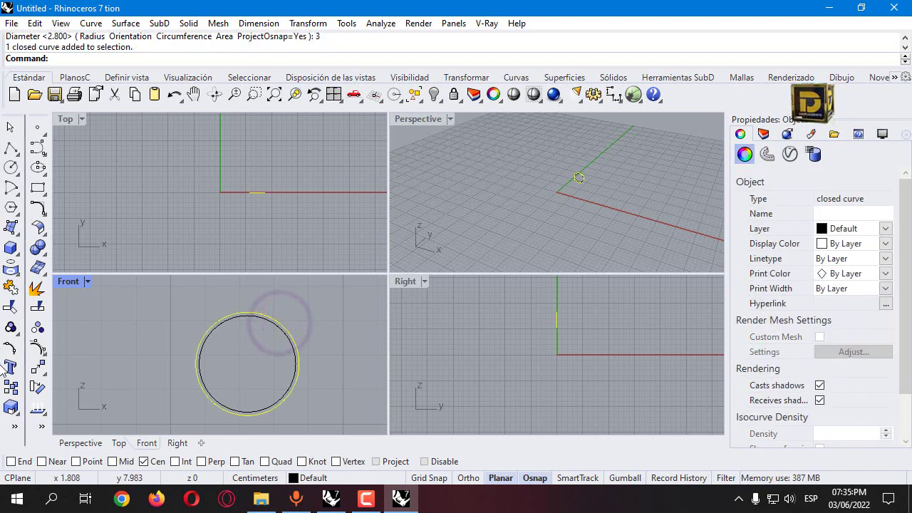
click(38, 360)
click(542, 326)
text(.3)
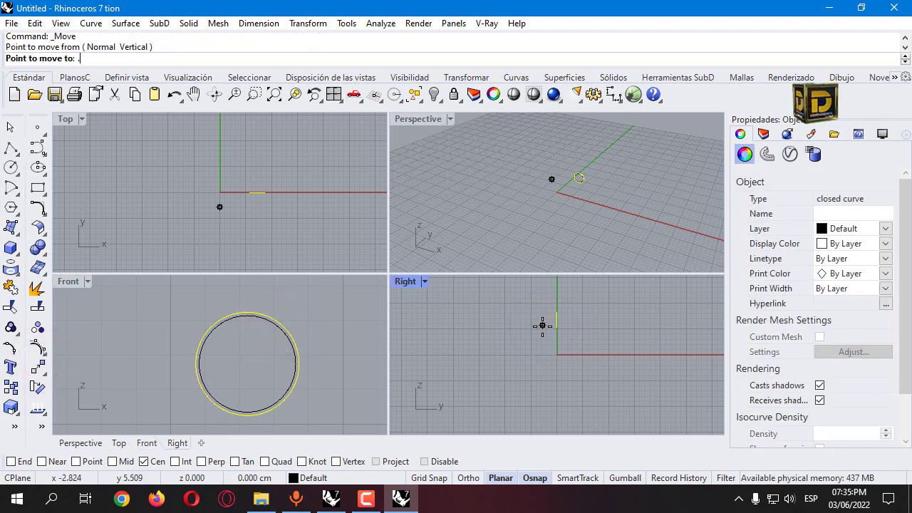
key(Return)
click(544, 326)
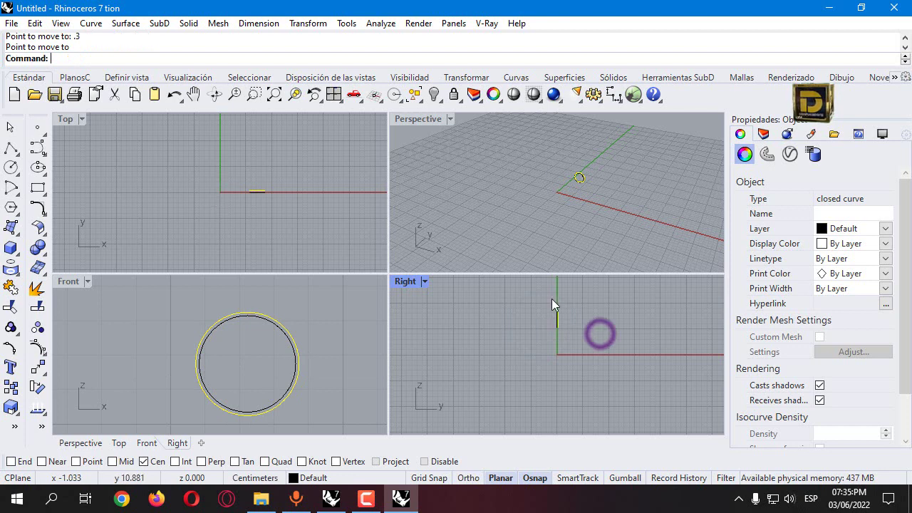
Draw a line joining the upper quadrant points of the two circles in the Right view, using only the Quad snap
scroll(556, 324, up, 5)
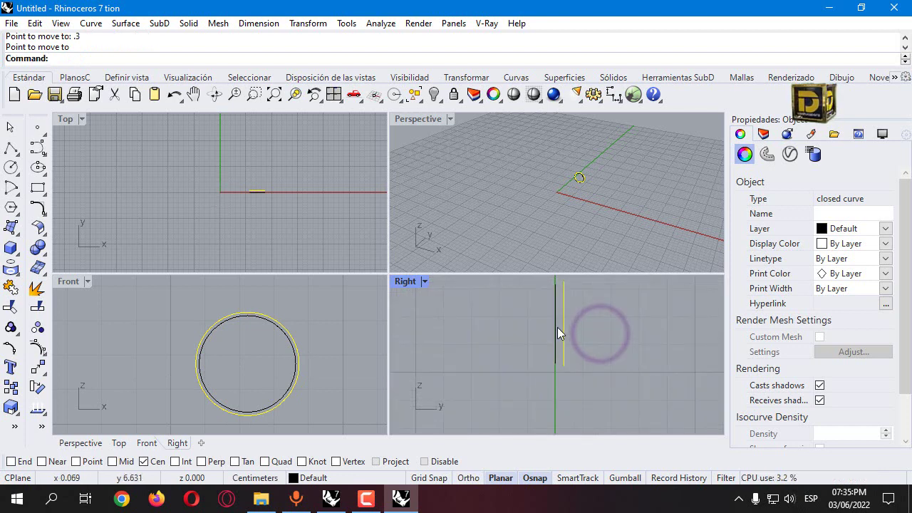
click(10, 148)
right_click(276, 462)
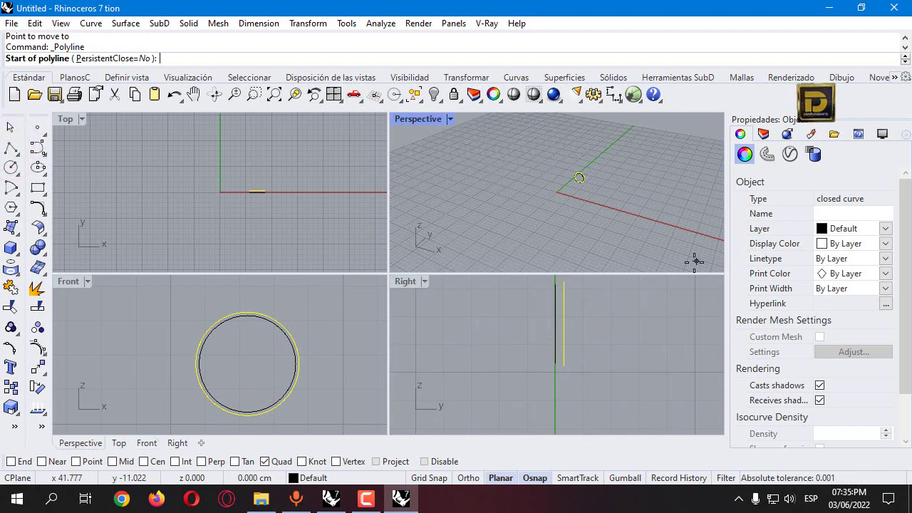
click(546, 358)
click(556, 351)
key(Return)
click(456, 355)
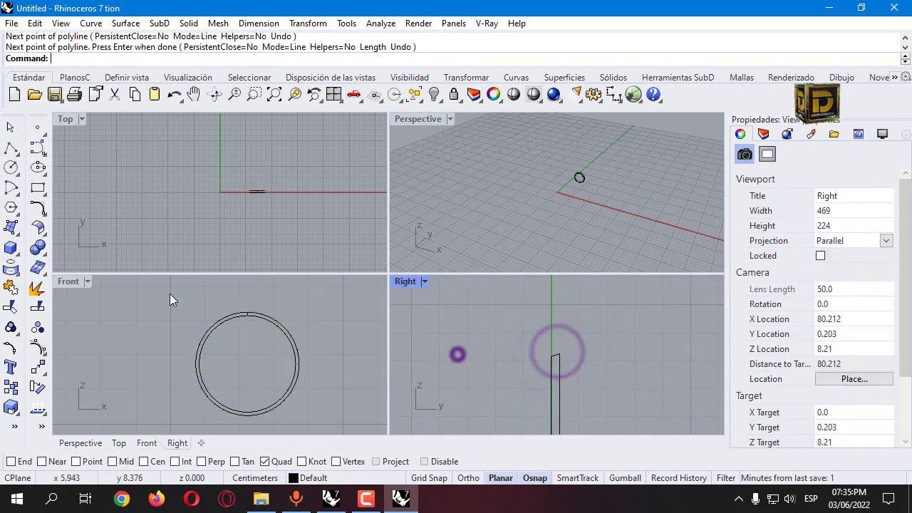
Create a Sweep 2 Rails surface along the two circles, using the short connecting line as the cross section
click(16, 238)
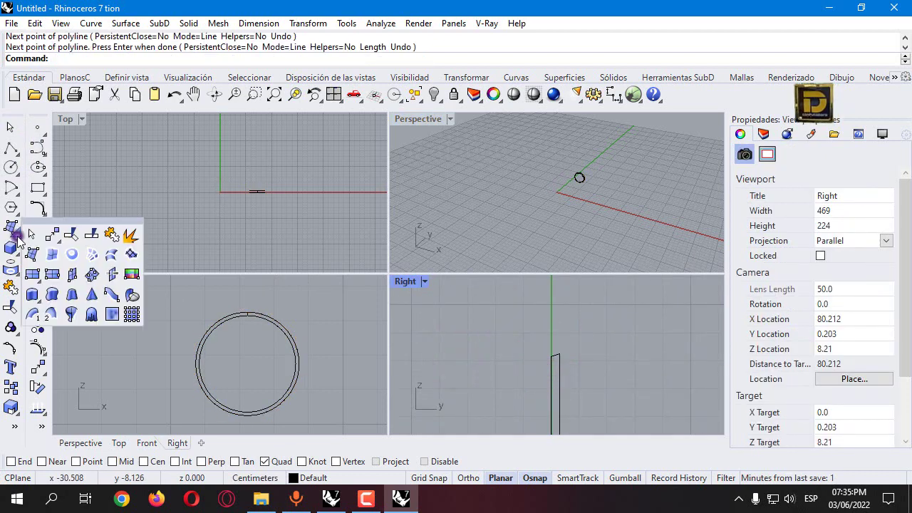
click(50, 313)
scroll(578, 210, up, 5)
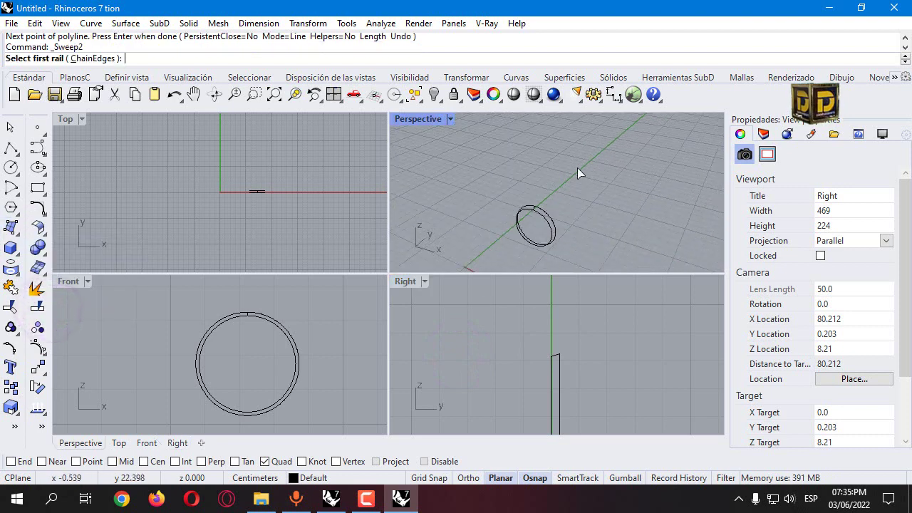
click(544, 222)
click(531, 222)
click(523, 221)
right_click(523, 221)
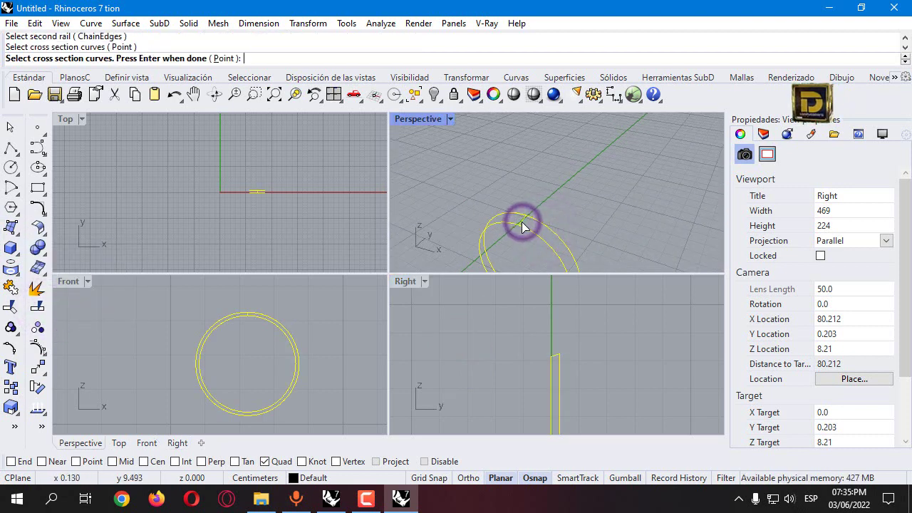
key(Return)
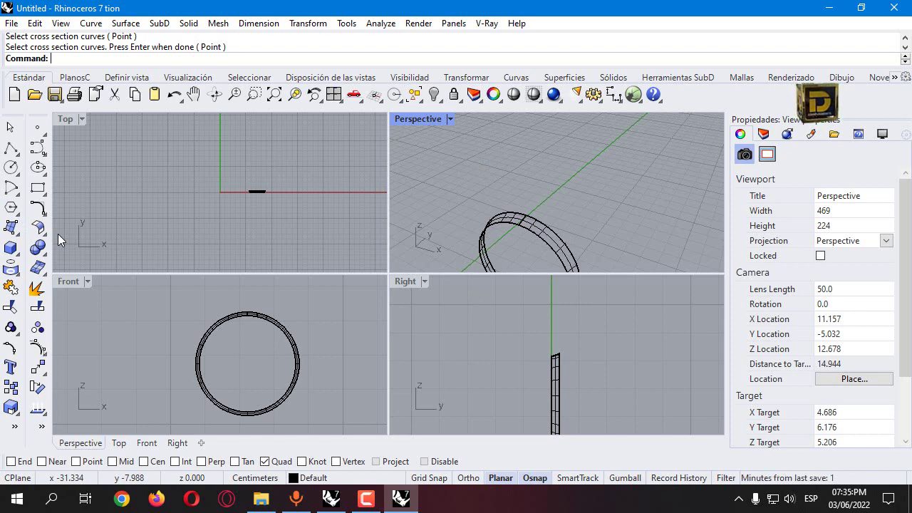
Close the ring's smaller circular opening with a planar surface and join it to the swept surface
click(11, 228)
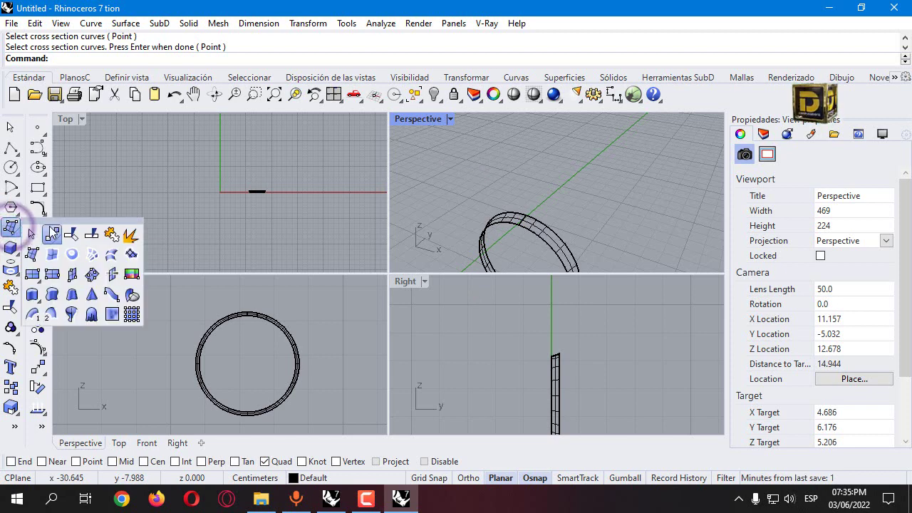
click(71, 250)
click(525, 231)
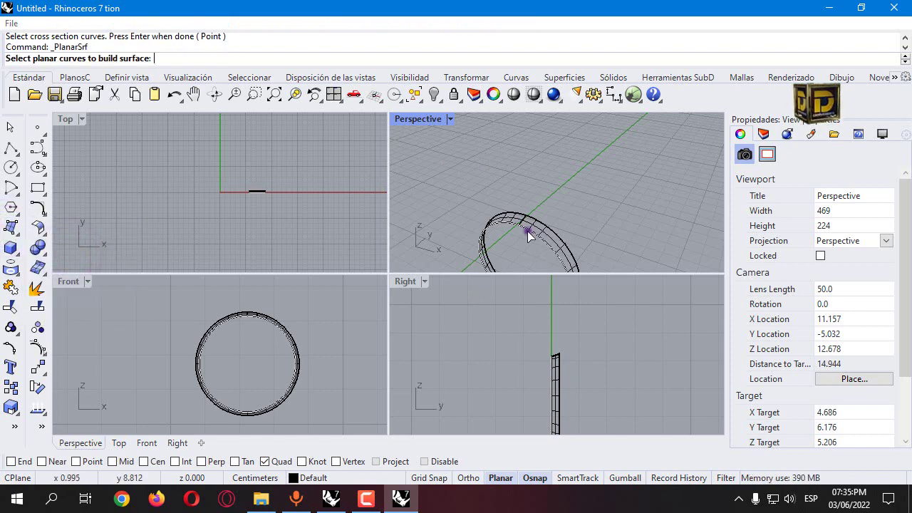
click(565, 268)
key(Return)
scroll(456, 199, down, 4)
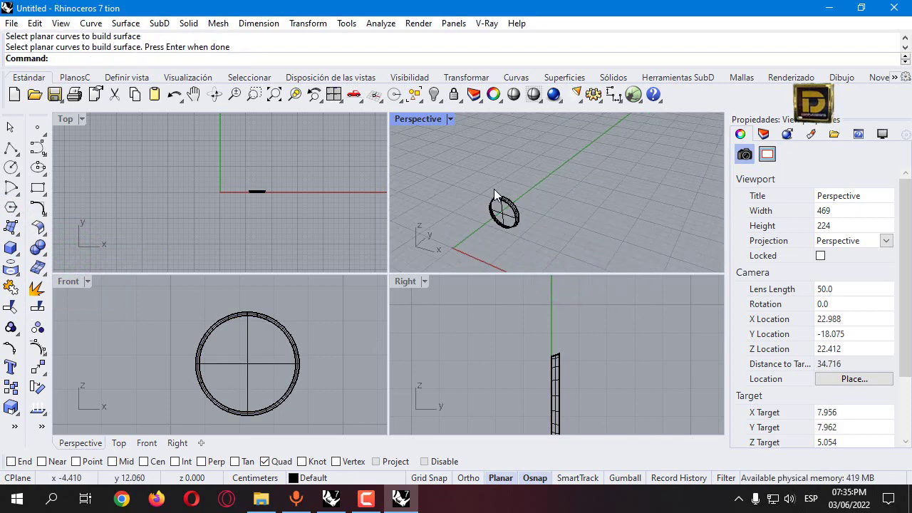
drag(464, 188, 526, 249)
click(11, 284)
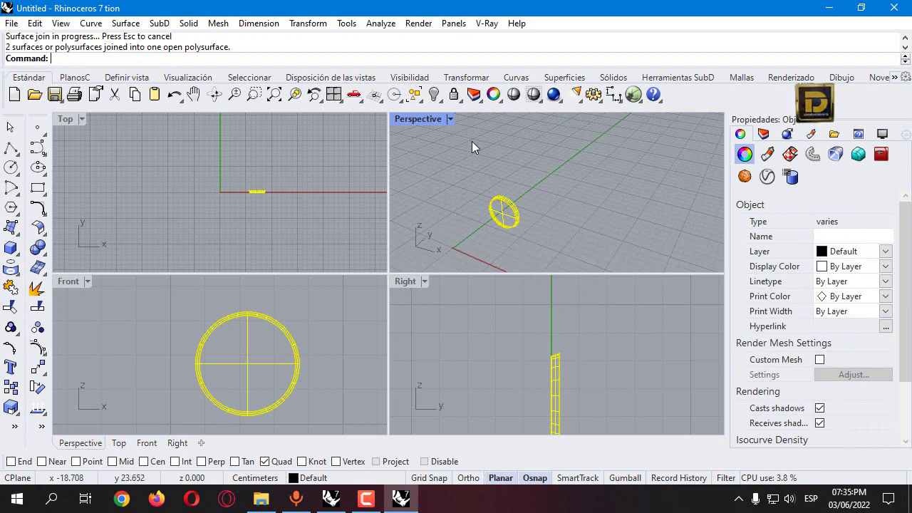
Set the Perspective view to the Shaded display mode and check the capped disc
click(450, 118)
click(492, 80)
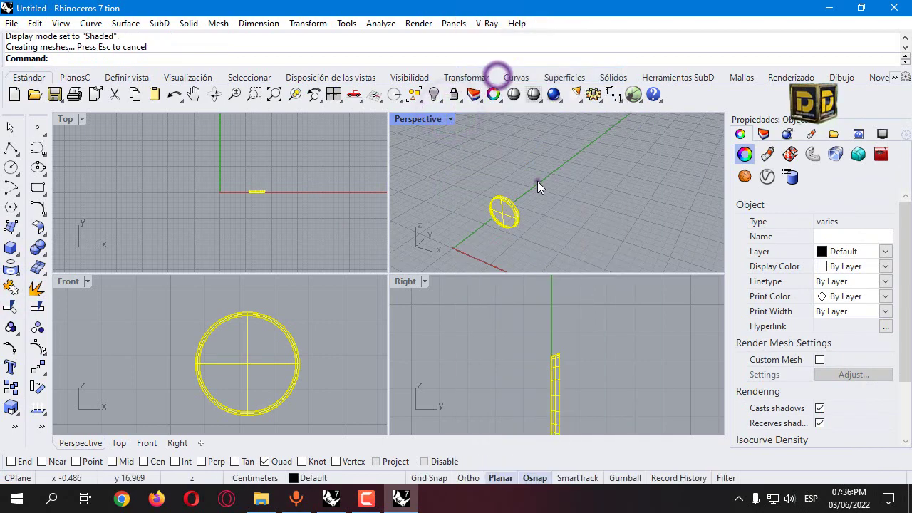
click(537, 180)
mouse_move(507, 207)
right_down()
mouse_move(534, 203)
mouse_move(511, 201)
right_up()
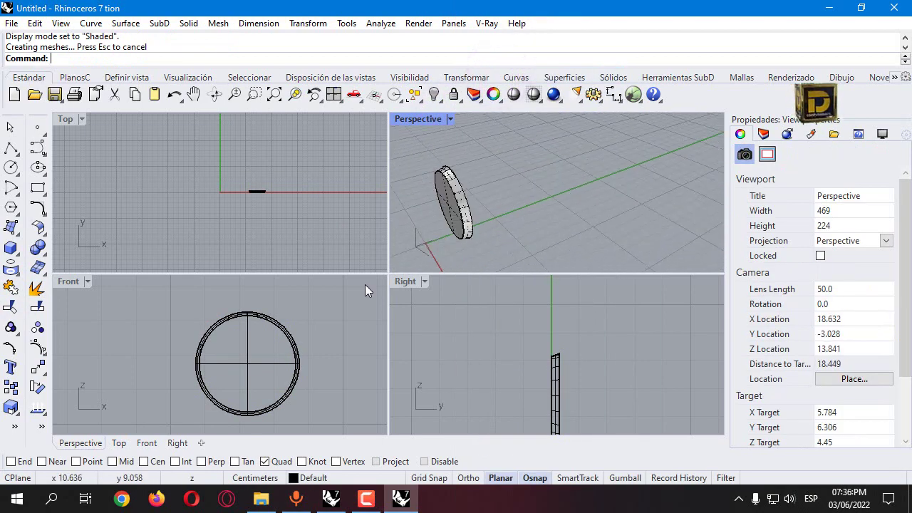
Create a new layer, colour it green and make it the current layer
click(762, 134)
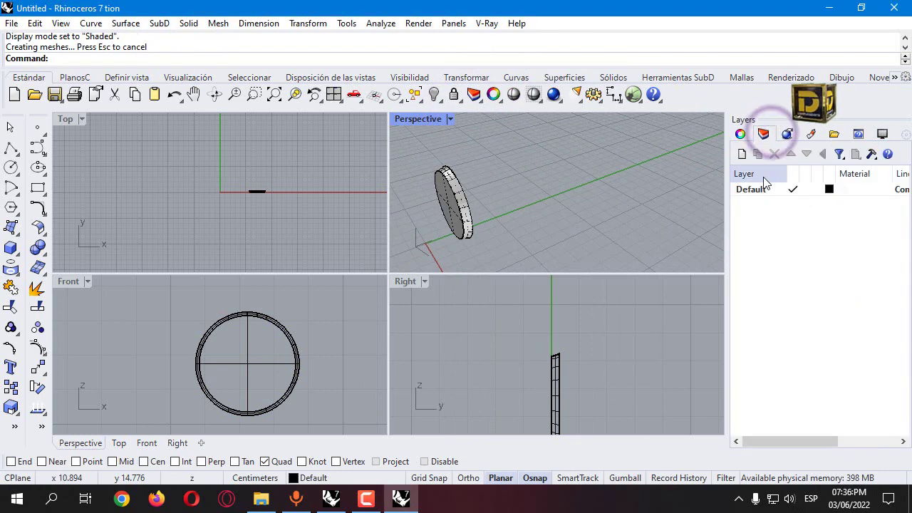
click(741, 154)
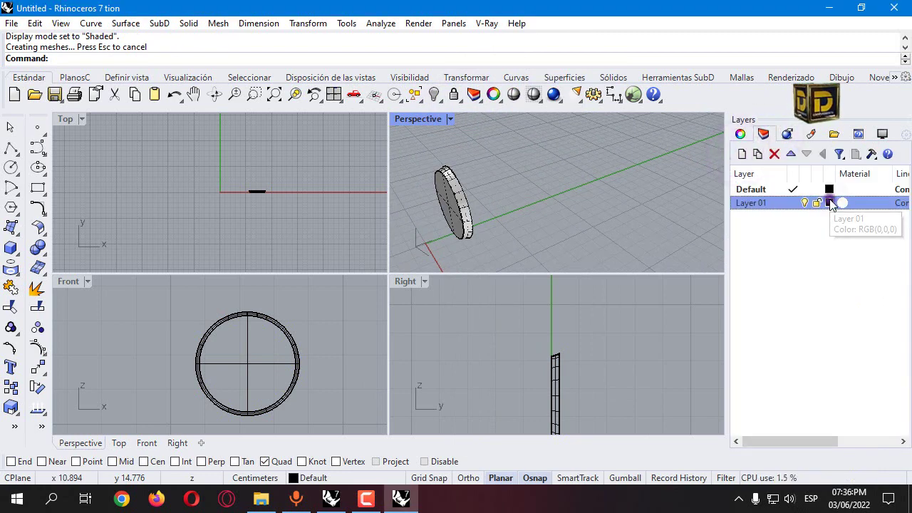
click(829, 203)
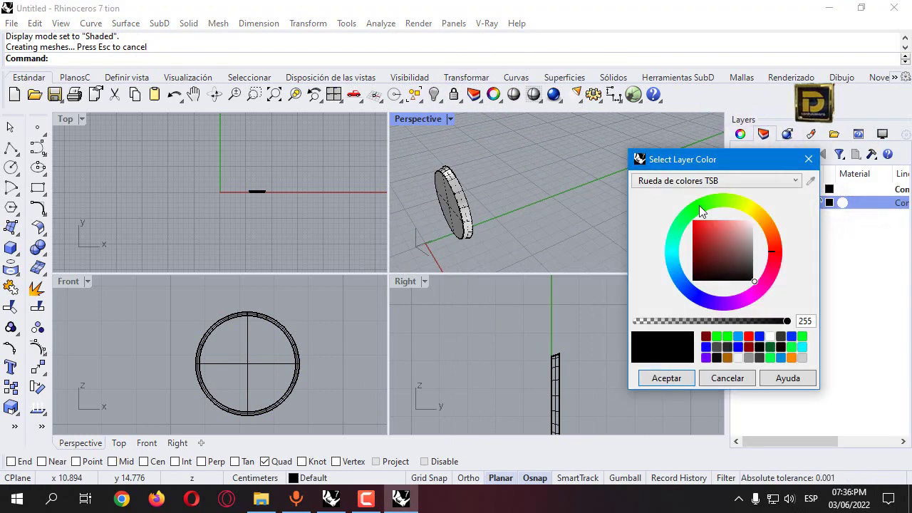
click(700, 210)
click(677, 378)
Draw a 2 cm guide line in the positive Y direction from the larger circle's upper quadrant, working in the Top view with Ortho on
click(252, 202)
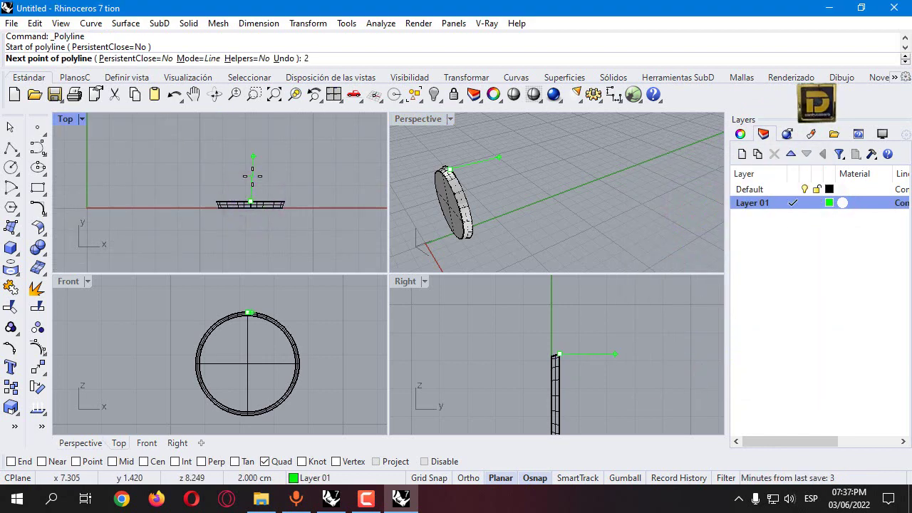
key(Return)
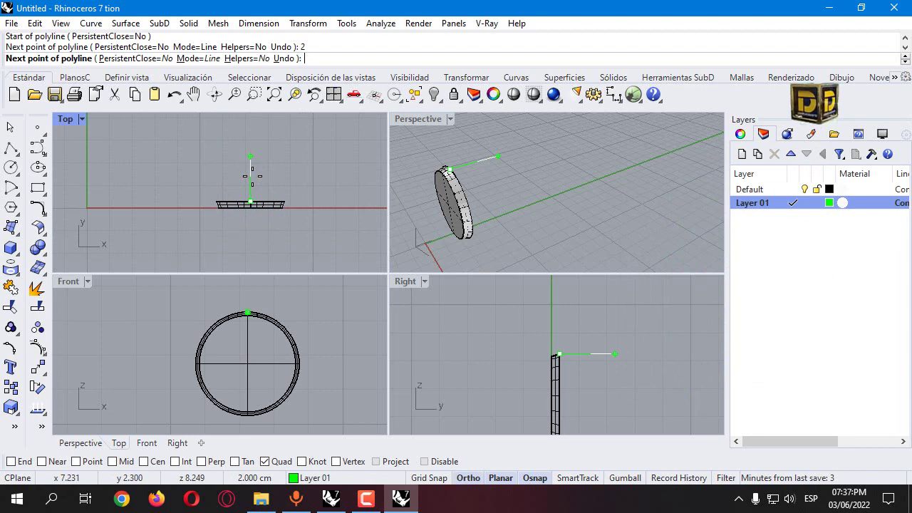
click(252, 175)
key(Return)
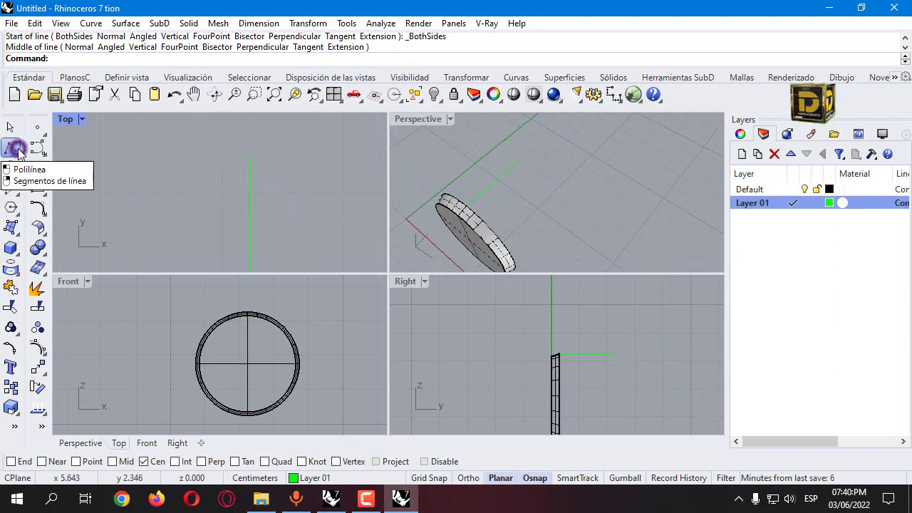
Enable the End snap and draw a both-sides line, 0.65 cm each way along X, centred on the guide line's far end
click(14, 152)
click(72, 150)
click(12, 462)
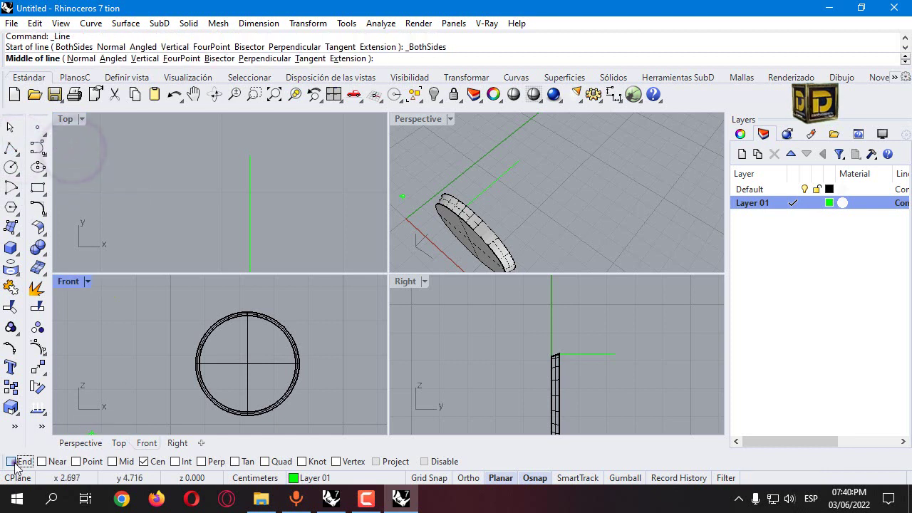
click(248, 149)
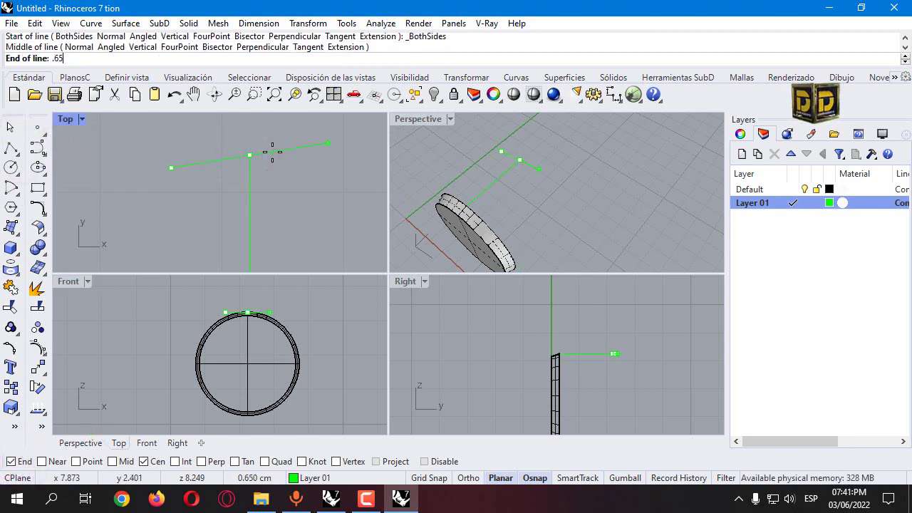
key(Return)
key(F8)
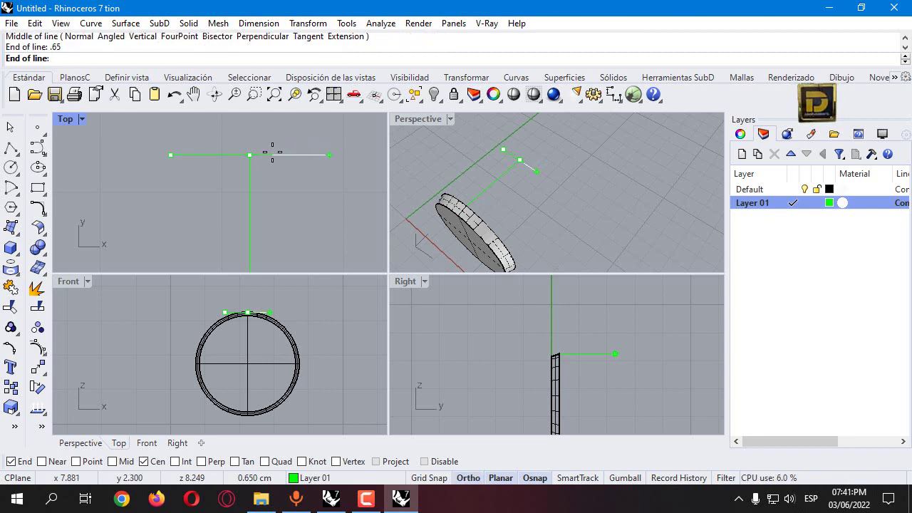
click(272, 152)
scroll(245, 160, down, 5)
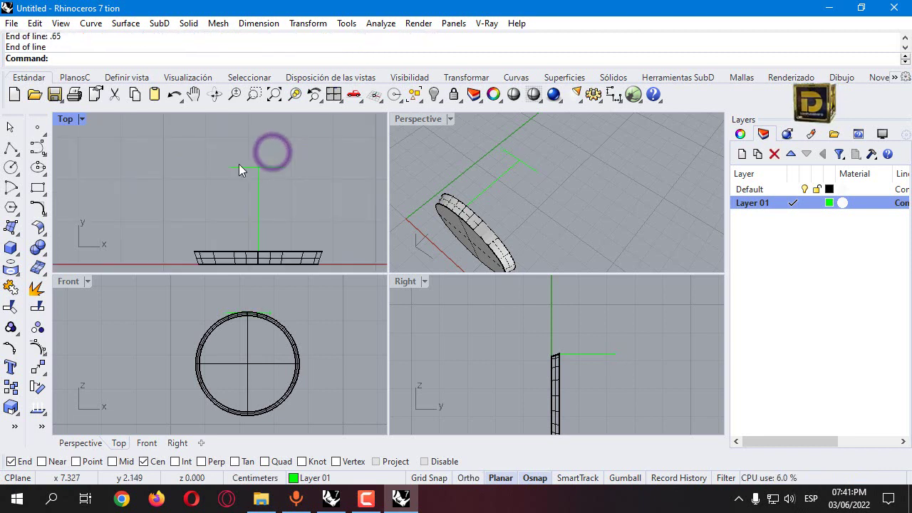
Make the Default layer current and draw an arc between the short line's endpoints in the Top view, bulging towards the disc
click(793, 188)
click(14, 190)
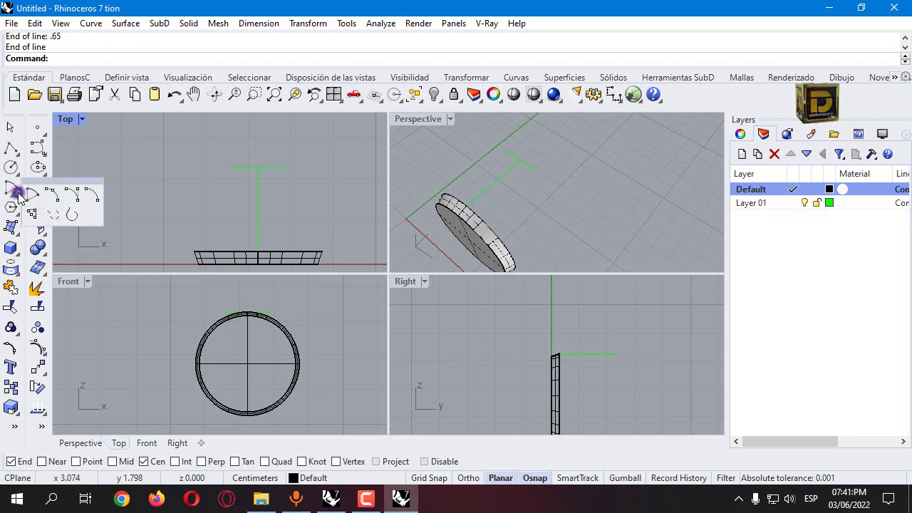
click(52, 194)
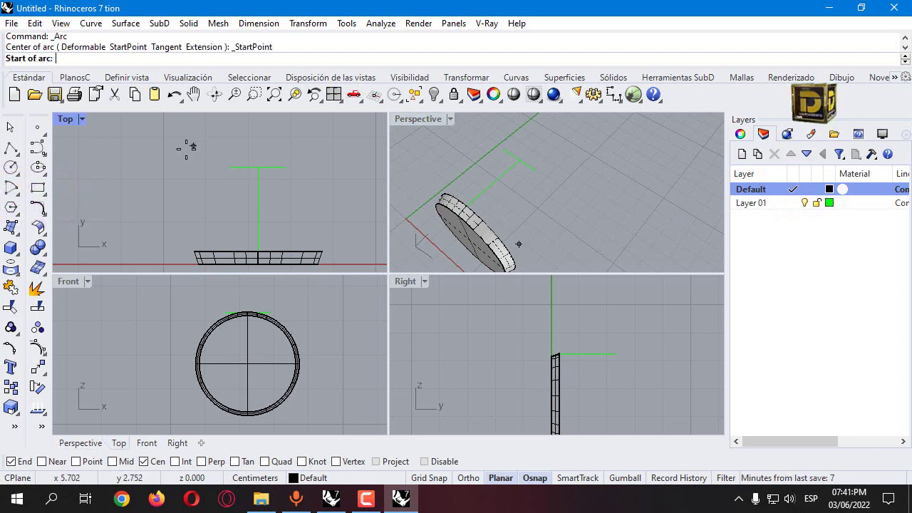
click(231, 167)
click(285, 167)
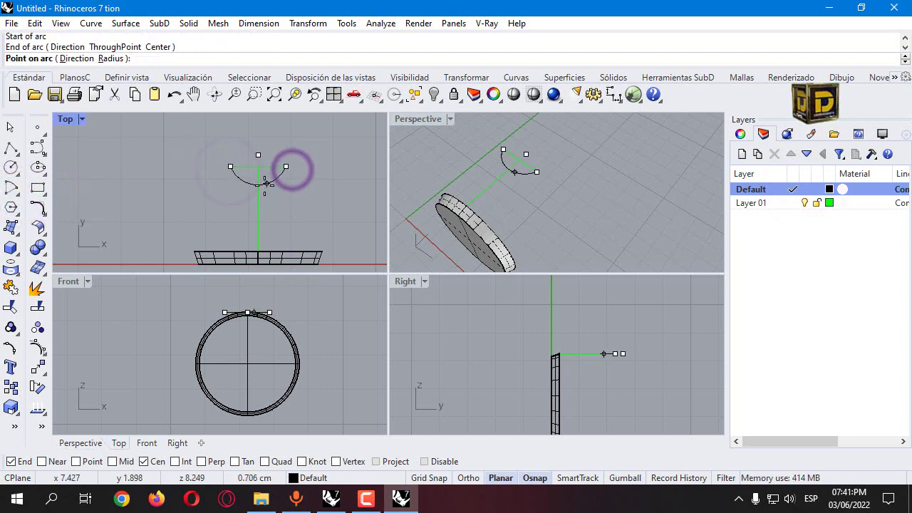
click(263, 183)
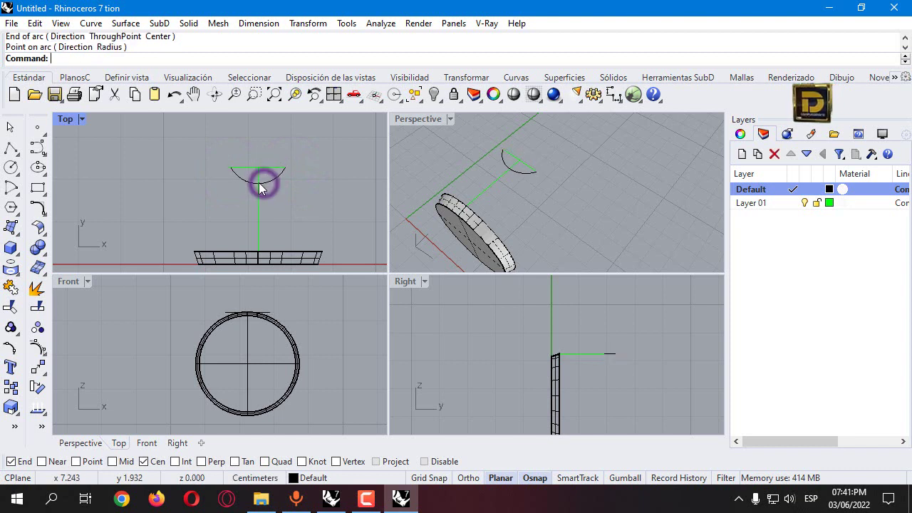
Polar array the arc around the disc's centre in the Front view, with 8 items over 360 degrees
click(242, 181)
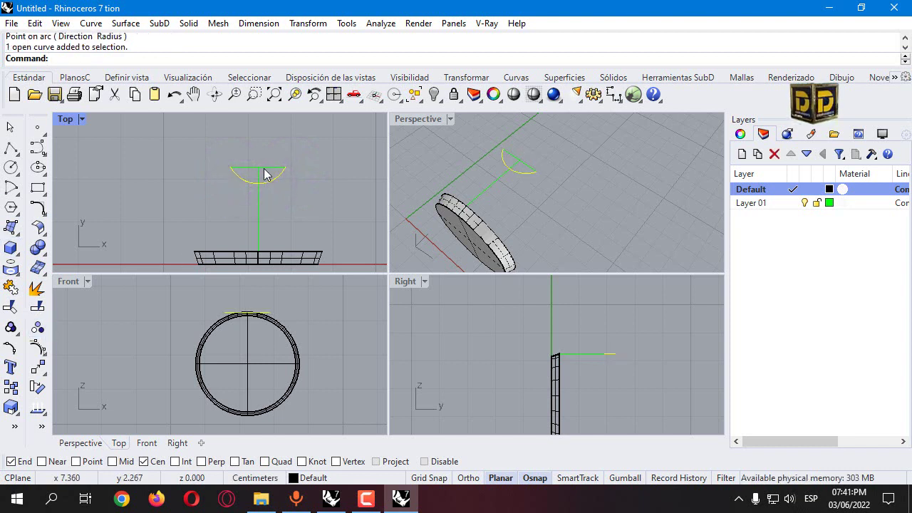
click(38, 367)
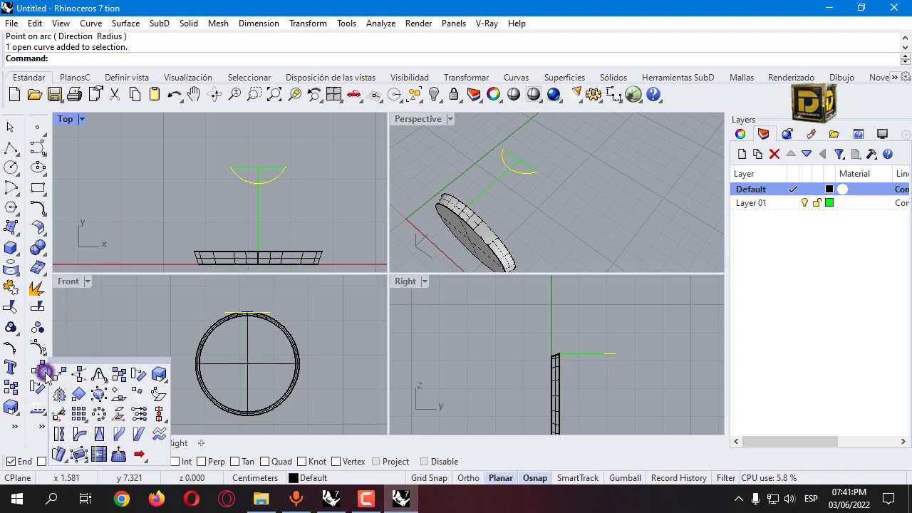
click(99, 414)
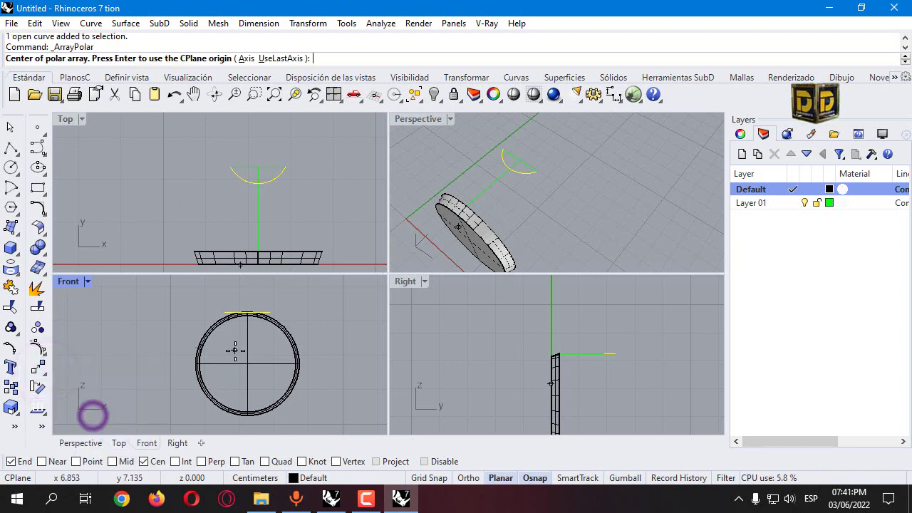
click(292, 393)
key(Return)
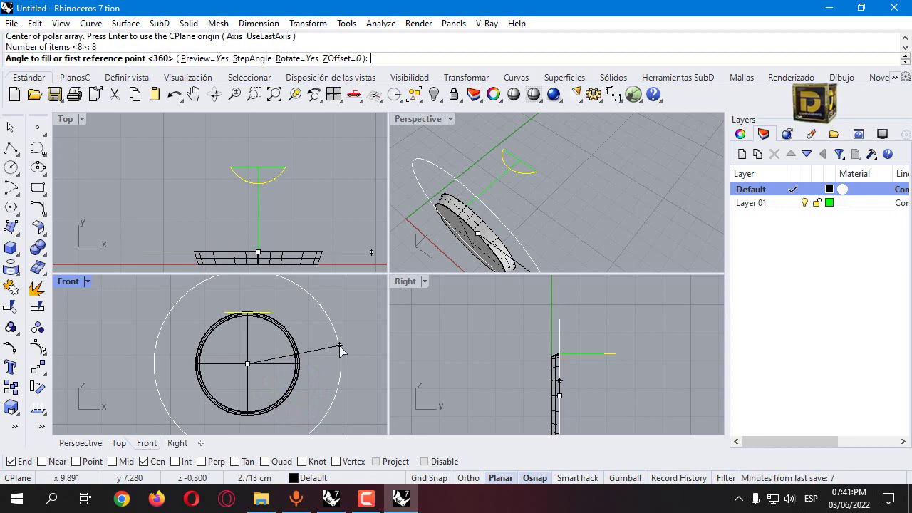
key(Return)
scroll(602, 200, up, 5)
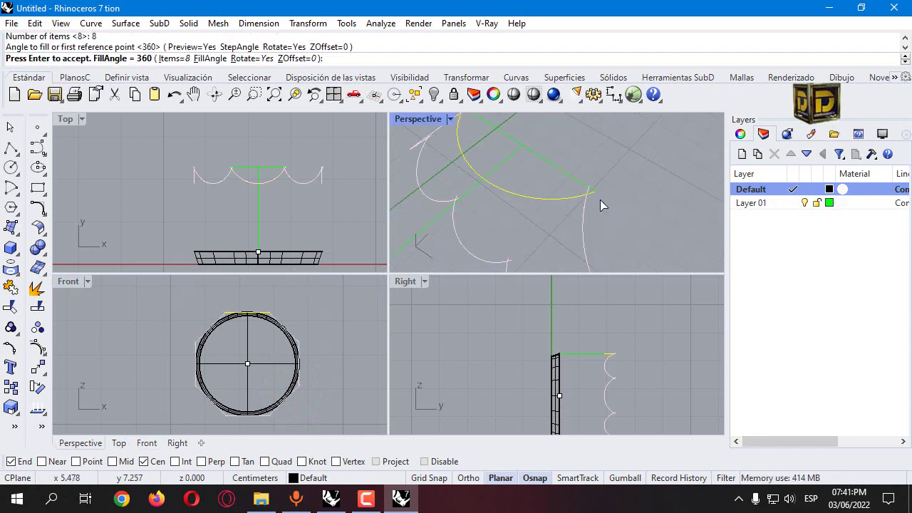
key(Return)
Maximize the Perspective view and use Connect to trim the original arc's crossing ends with its two neighbouring arcs
double_click(433, 124)
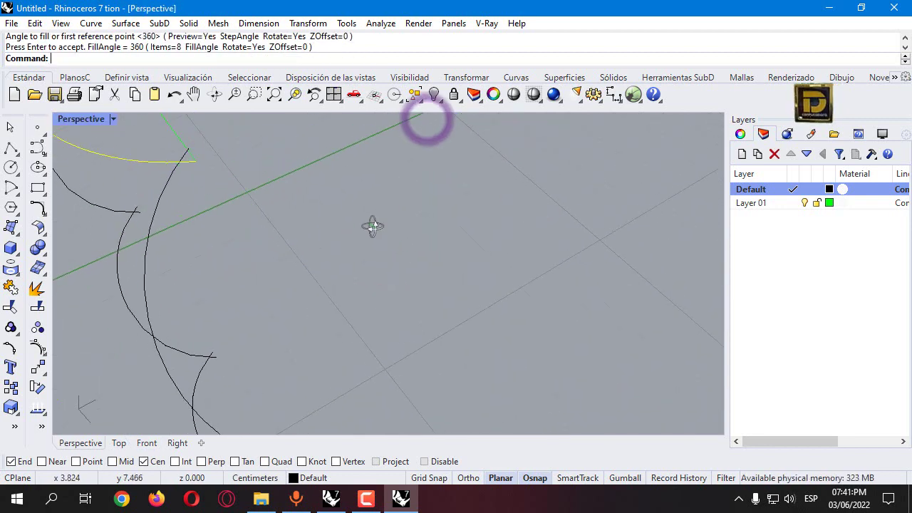
click(37, 207)
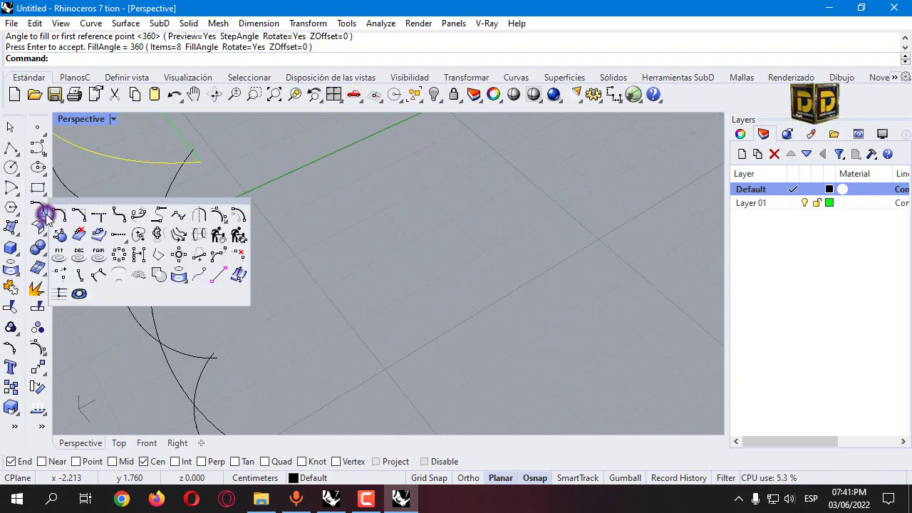
click(98, 220)
click(167, 163)
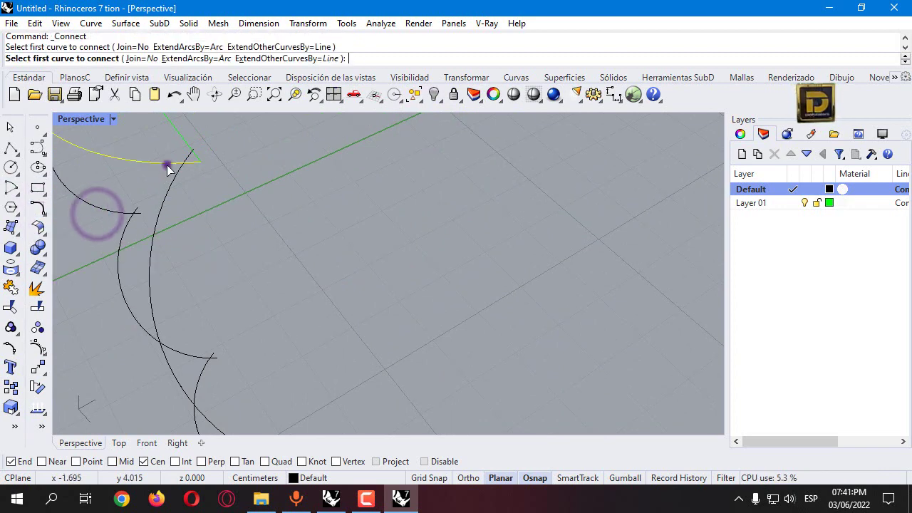
click(176, 173)
right_drag(178, 184, 318, 195)
right_click(318, 195)
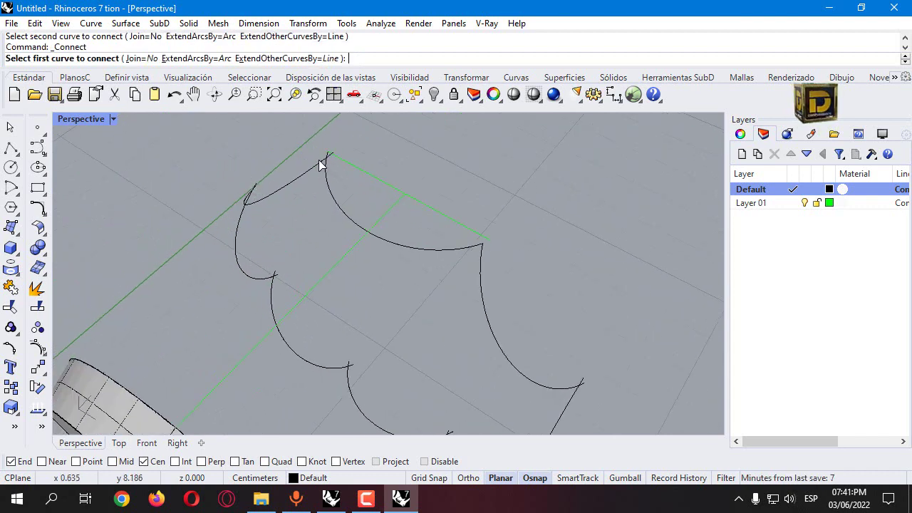
click(314, 161)
click(326, 168)
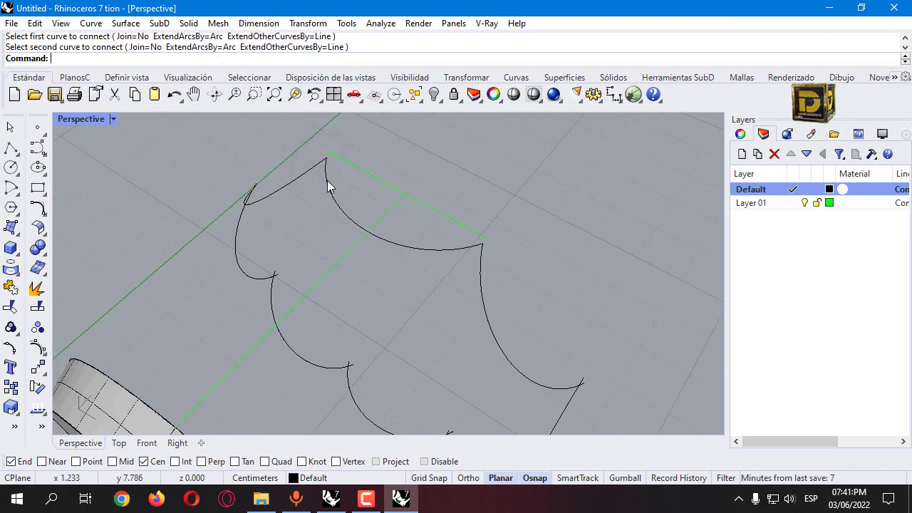
Connect the next pair of crossing arcs around the array so that they meet at a shared corner
right_drag(327, 180, 379, 207)
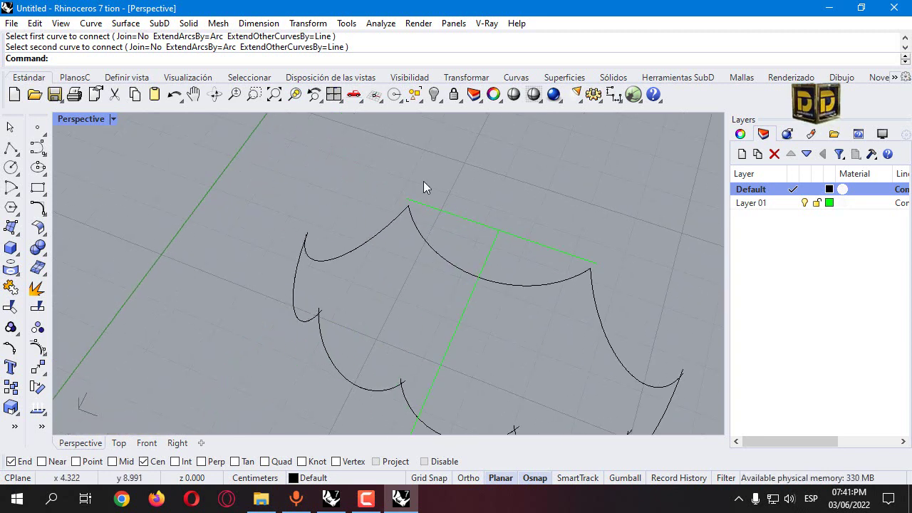
right_drag(335, 224, 408, 214)
scroll(407, 214, up, 5)
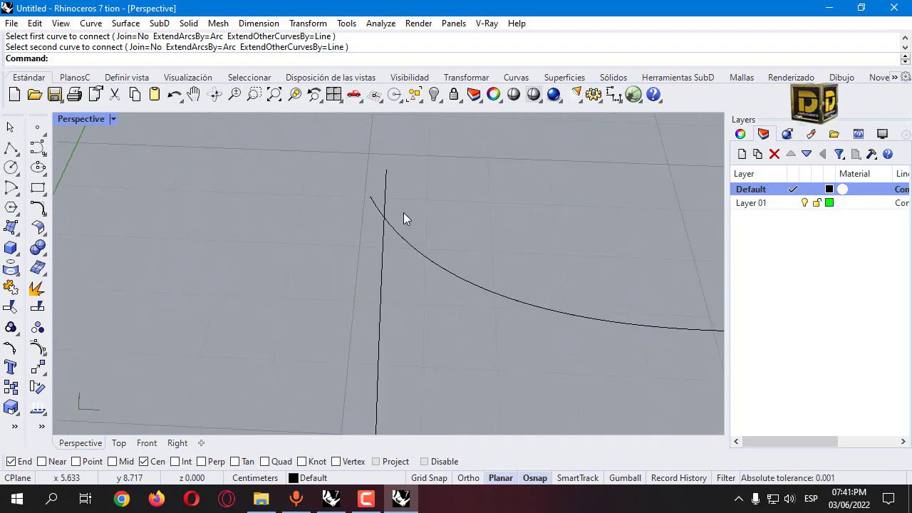
key(Return)
click(405, 231)
click(377, 237)
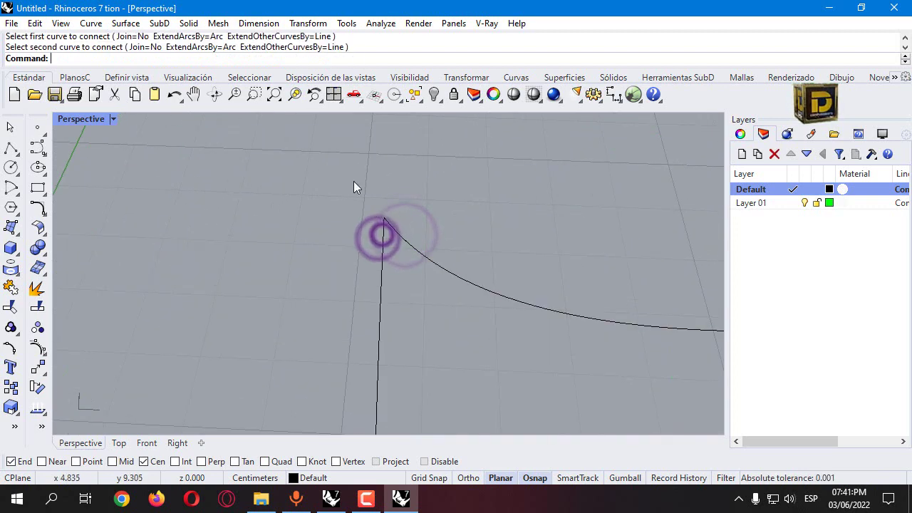
Continue around the array and connect another pair of crossing arcs near its lower part
scroll(356, 188, down, 4)
right_drag(305, 301, 415, 298)
scroll(432, 218, down, 3)
scroll(446, 230, up, 5)
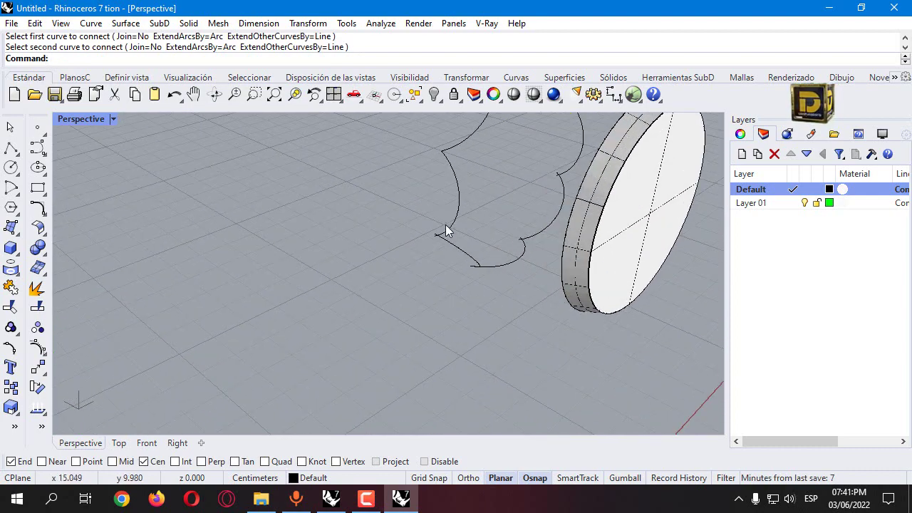
key(Return)
click(448, 228)
scroll(453, 285, down, 3)
right_drag(454, 305, 474, 181)
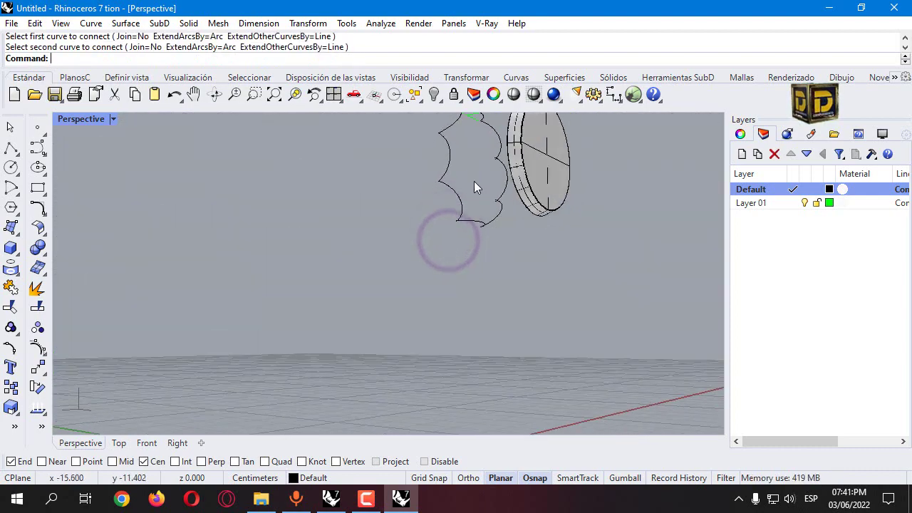
Connect the side arc with the bottom arc so their crossing ends meet at one corner of the scalloped profile
scroll(446, 272, up, 3)
scroll(447, 274, up, 2)
key(Return)
click(443, 247)
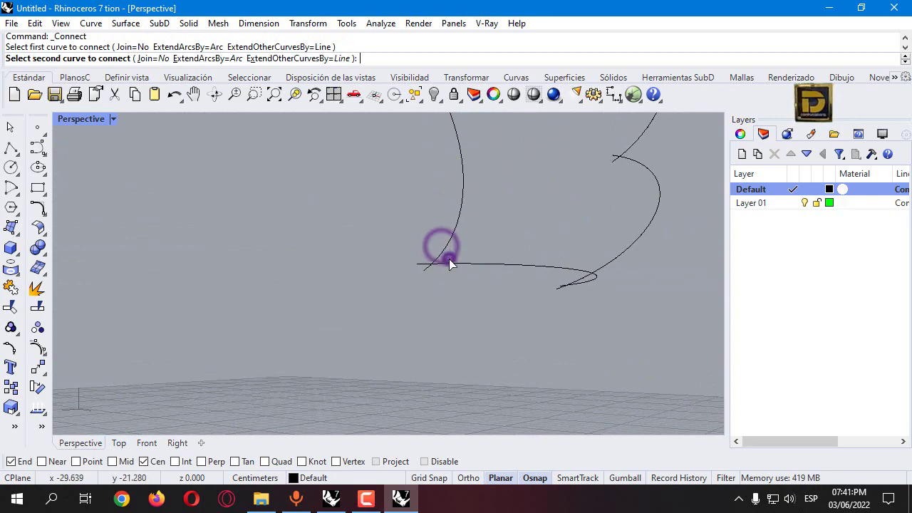
click(458, 265)
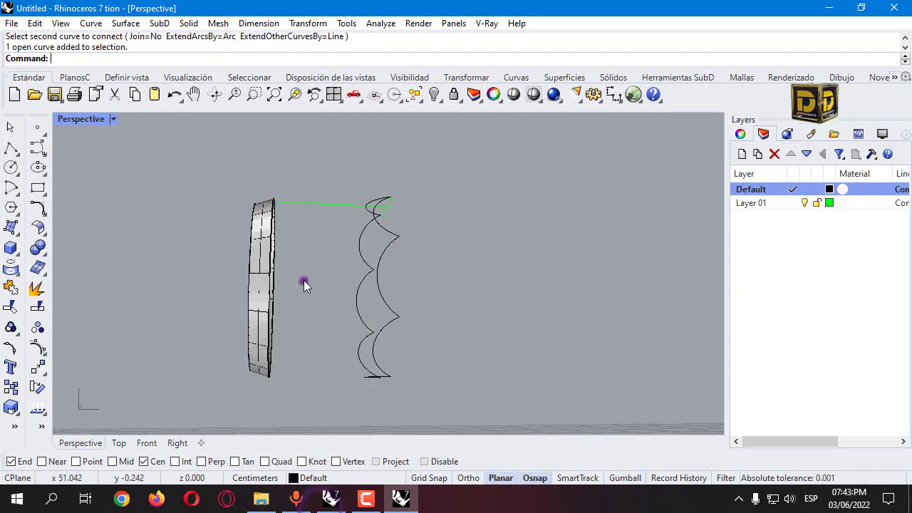
Hide the straight green guide line that runs from the disc's rim to the middle of the top arc
right_drag(303, 281, 349, 298)
click(393, 246)
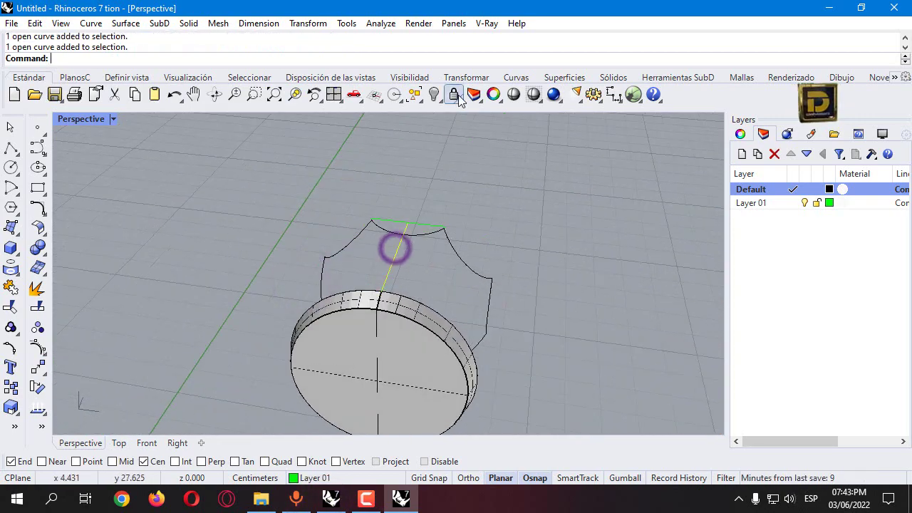
click(435, 93)
Try to draw a straight polyline in the Perspective view from the top arc's quadrant point to the disc's rim
click(10, 147)
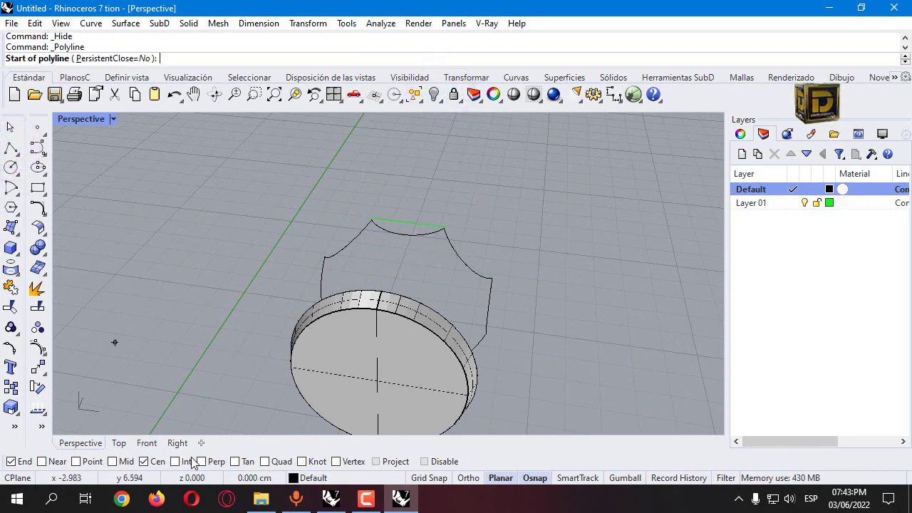
right_click(279, 461)
click(403, 232)
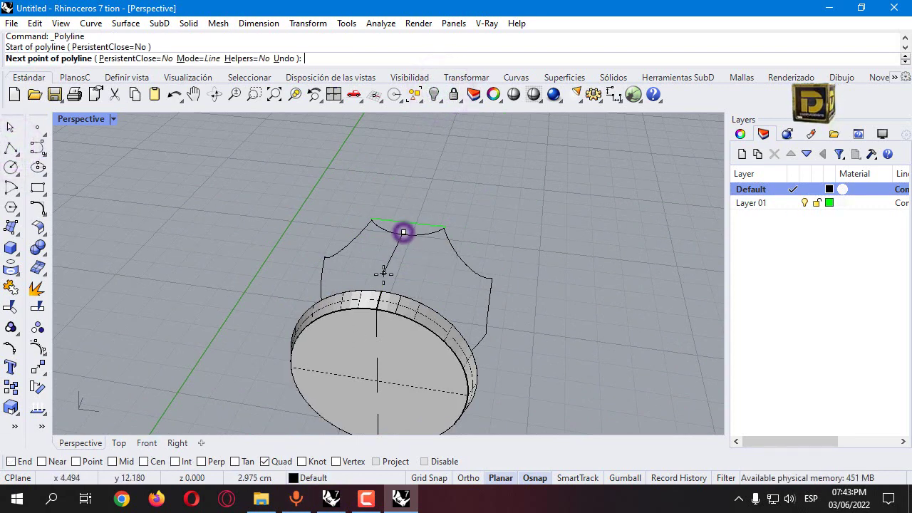
click(382, 283)
key(Return)
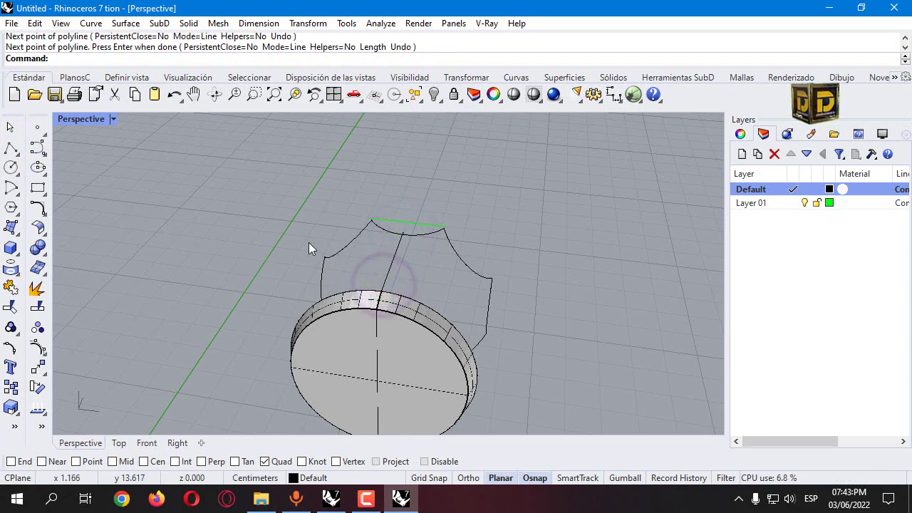
Abandon a second line started at the top arc's corner and delete the skewed line drawn to the disc's rim
key(Return)
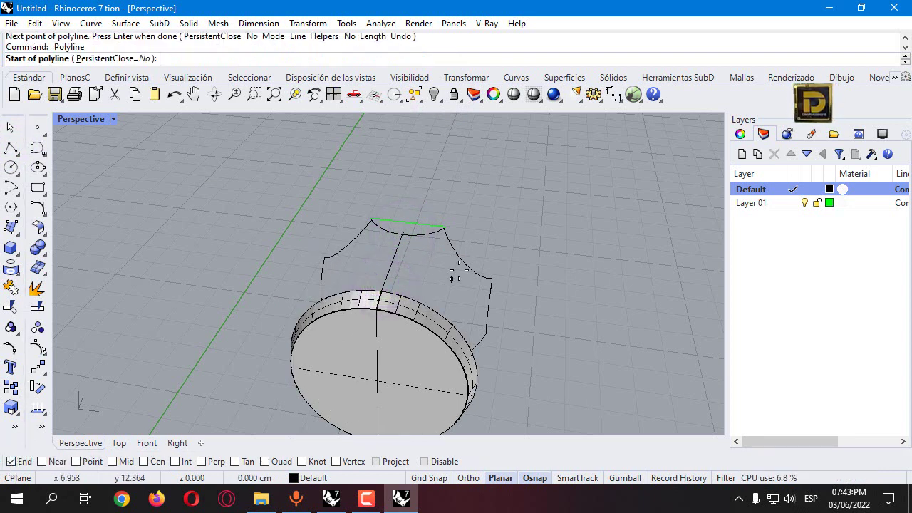
click(443, 229)
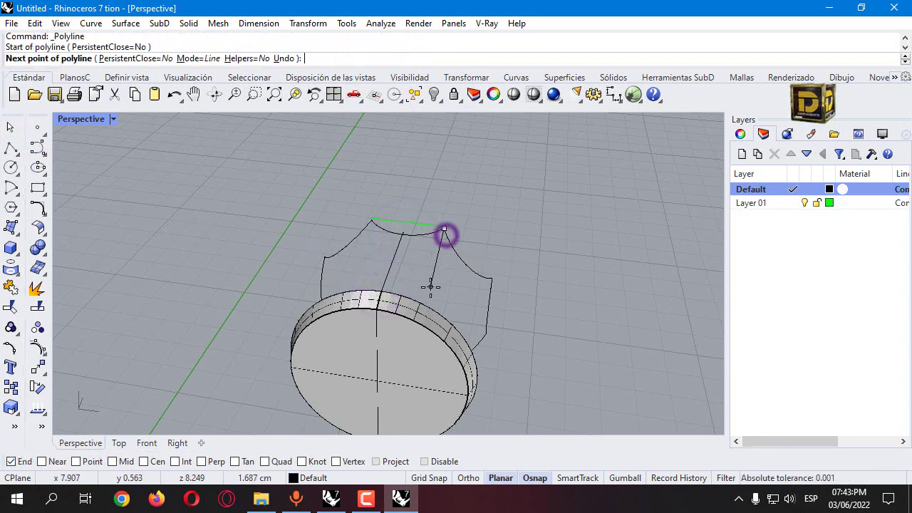
double_click(91, 119)
key(Return)
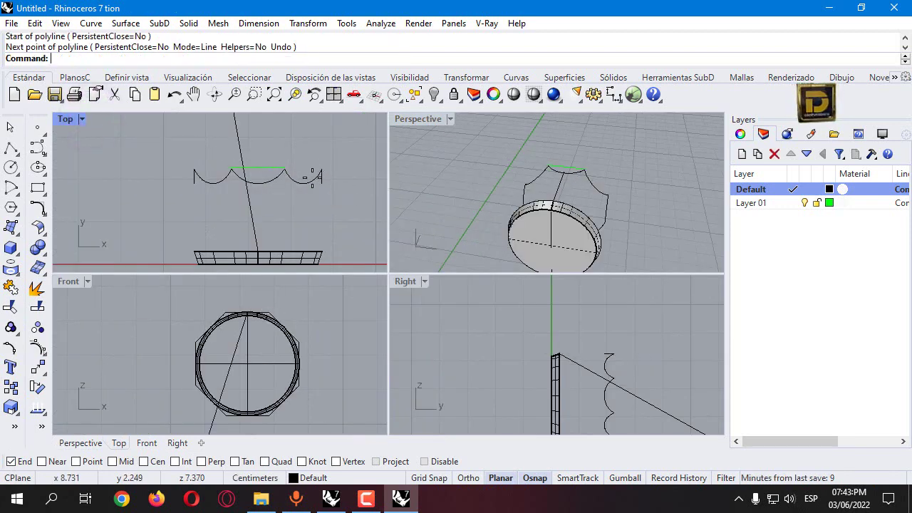
click(230, 199)
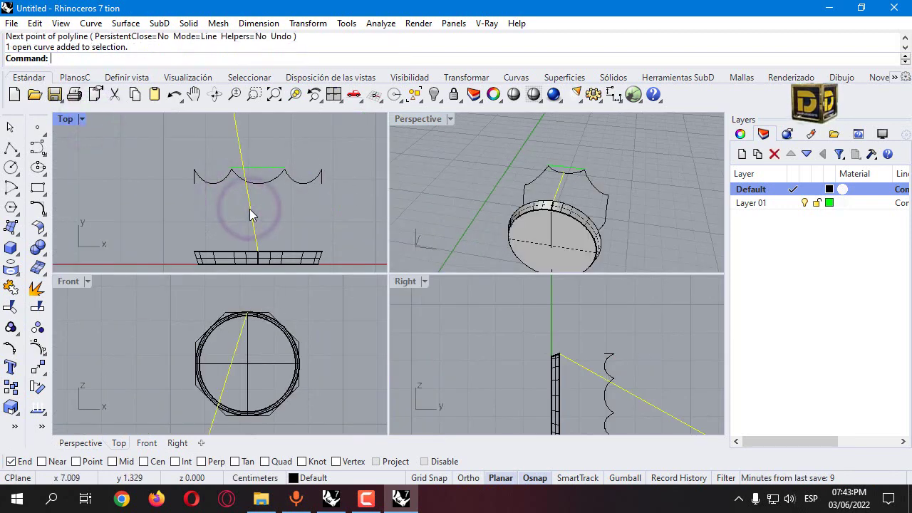
right_drag(592, 168, 467, 213)
key(Delete)
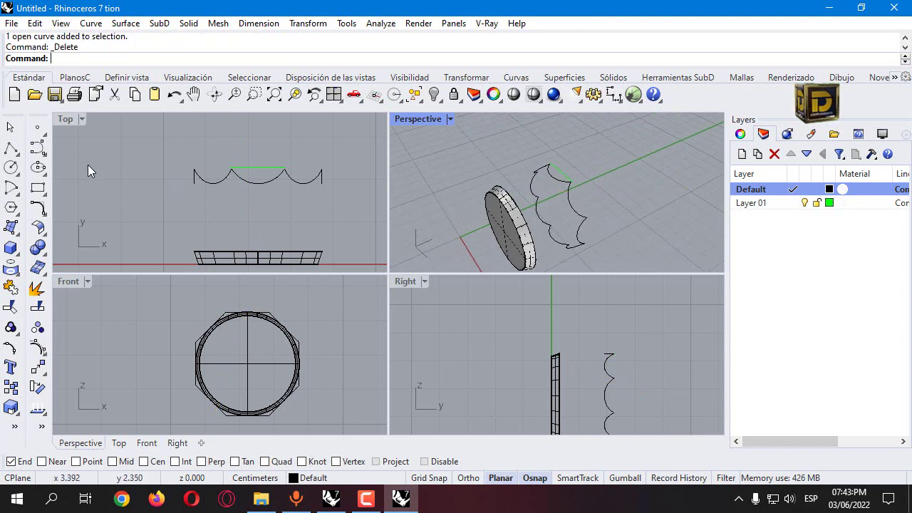
Draw an orthogonal polyline in the Top view from the middle of the disc's back rim to the top arc's midpoint
click(12, 150)
click(260, 249)
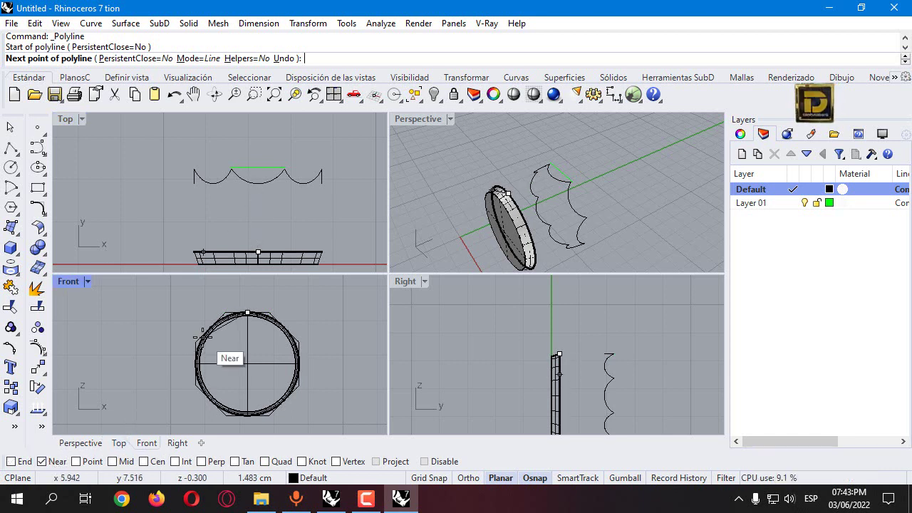
key(F8)
scroll(256, 187, up, 2)
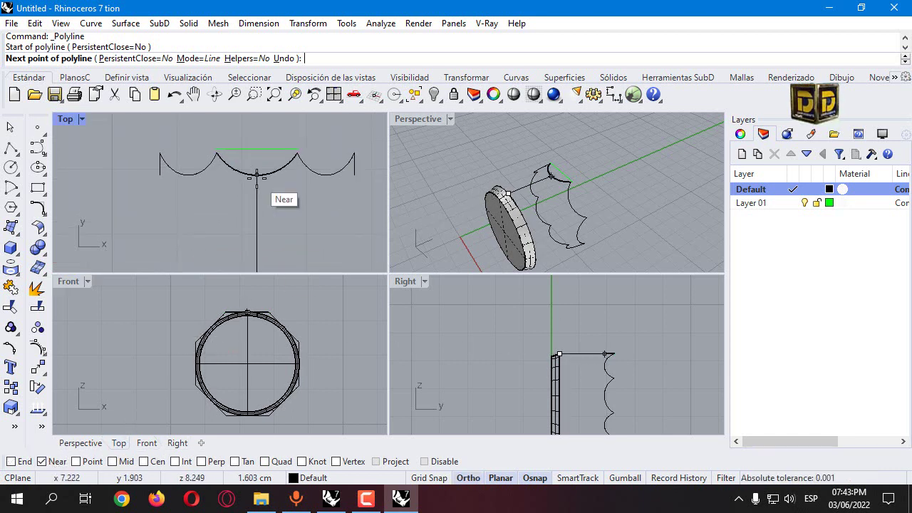
click(256, 175)
right_click(255, 177)
scroll(265, 179, down, 2)
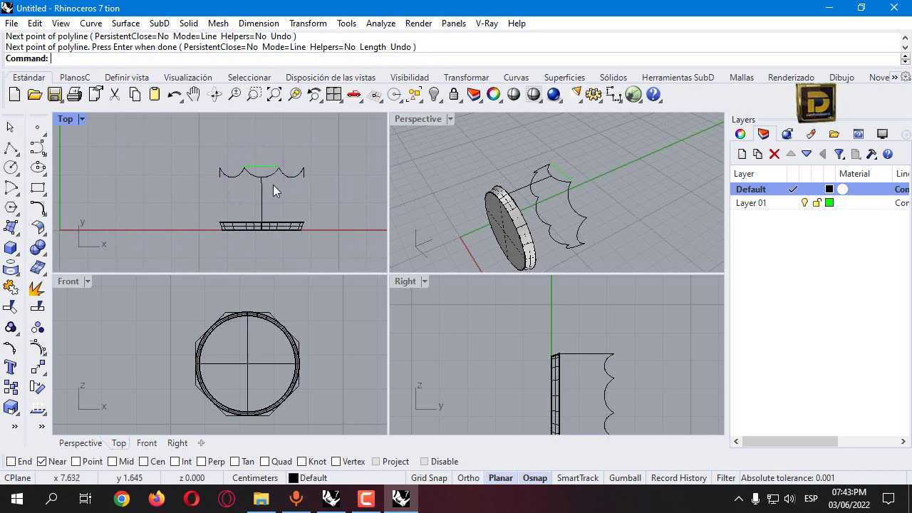
Draw a second orthogonal polyline in the Top view from the top arc's corner endpoint to the disc's back edge
right_click(274, 184)
right_click(22, 461)
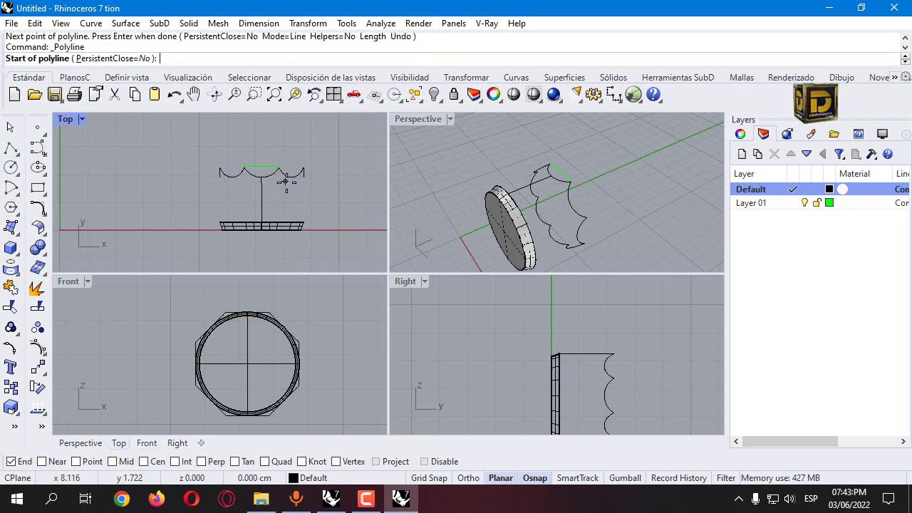
scroll(265, 134, up, 3)
click(264, 134)
scroll(264, 128, down, 3)
key(F8)
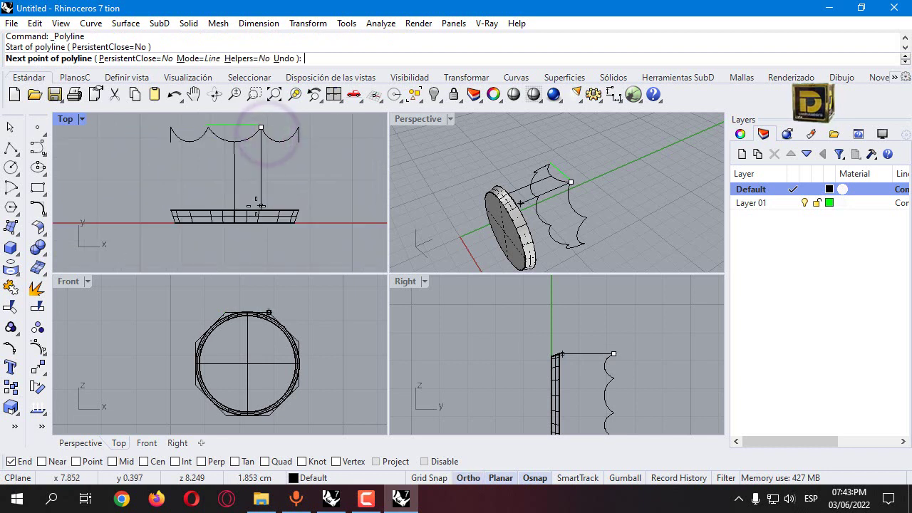
key(F8)
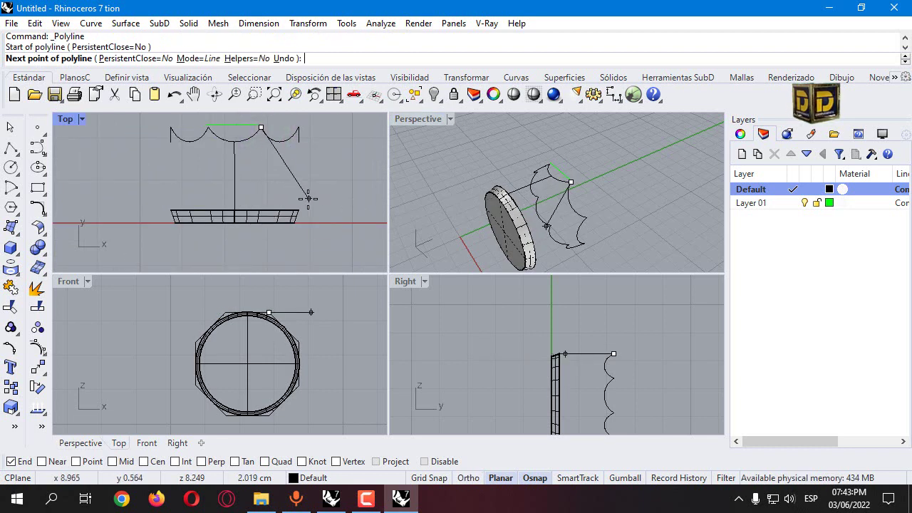
right_click(60, 462)
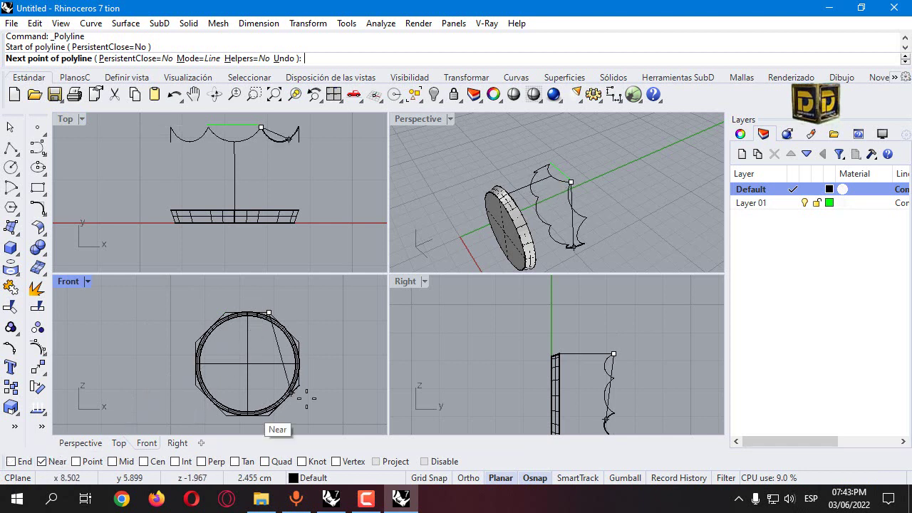
key(F8)
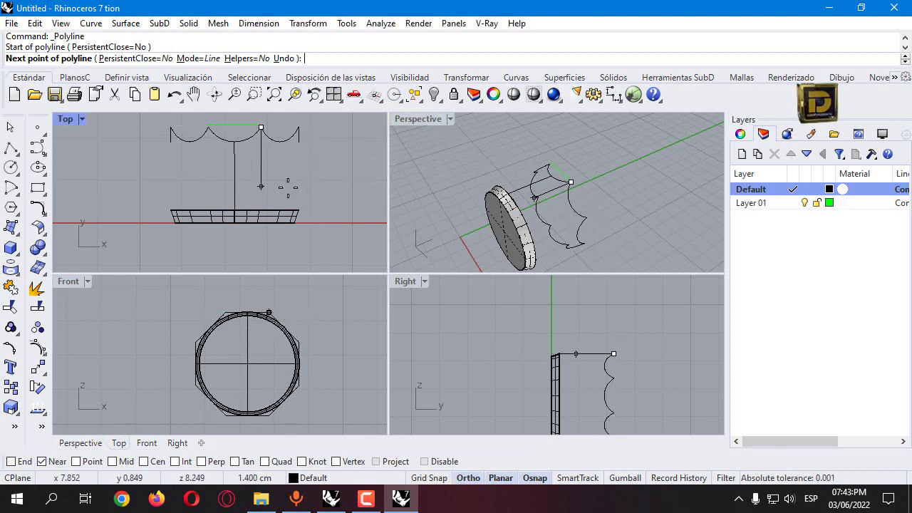
scroll(257, 212, up, 4)
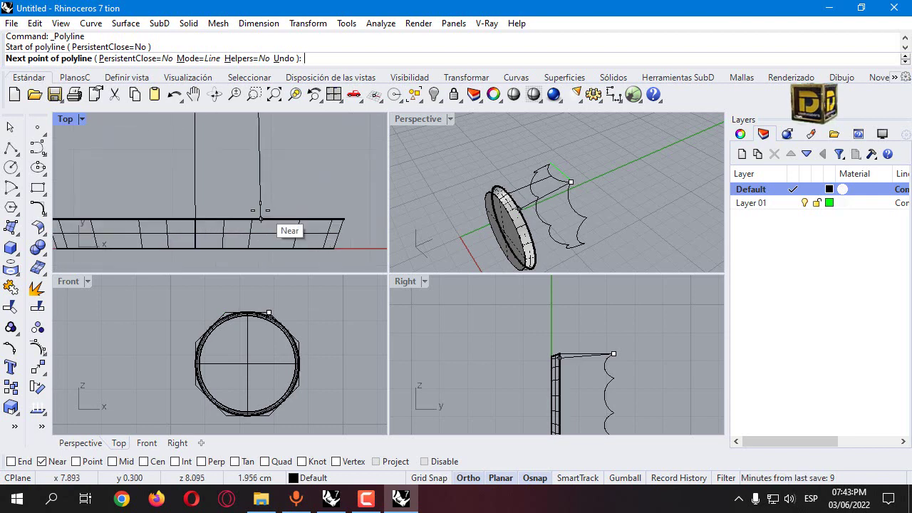
click(264, 211)
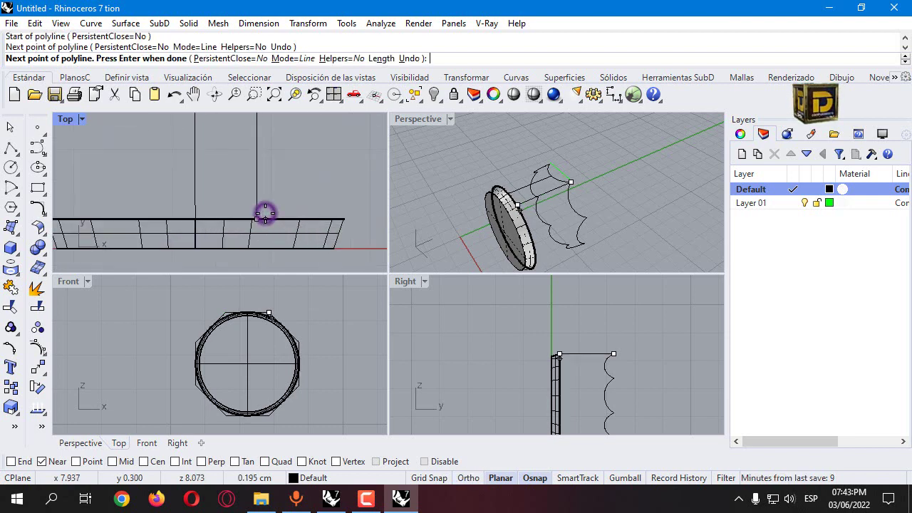
right_click(264, 212)
scroll(264, 212, down, 4)
Polar array the two connecting lines around the disc's centre in the Front view, with 8 items over 360 degrees
drag(287, 174, 242, 193)
scroll(276, 178, up, 3)
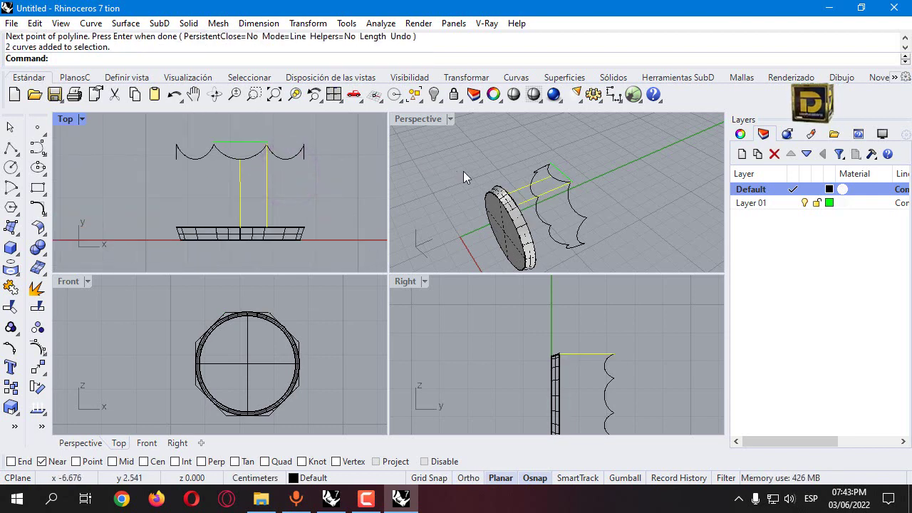
right_drag(463, 176, 612, 160)
right_click(107, 342)
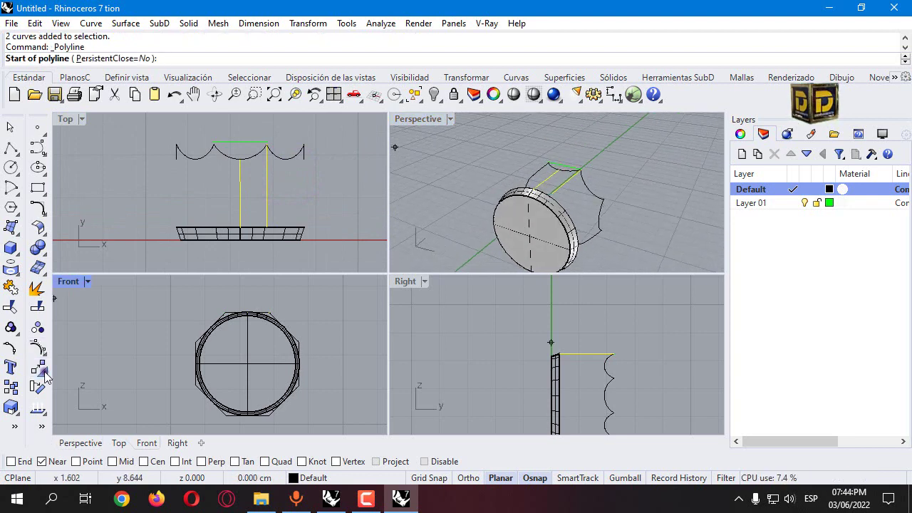
click(43, 372)
click(96, 416)
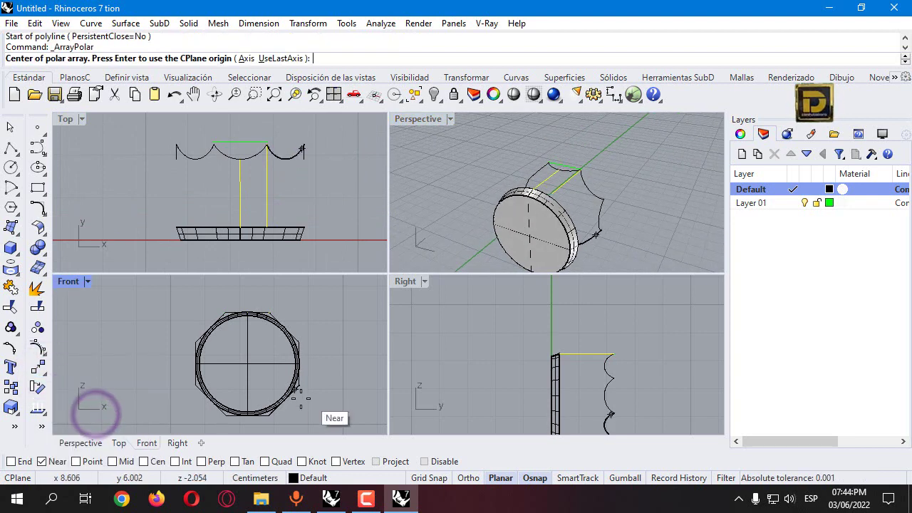
right_click(153, 461)
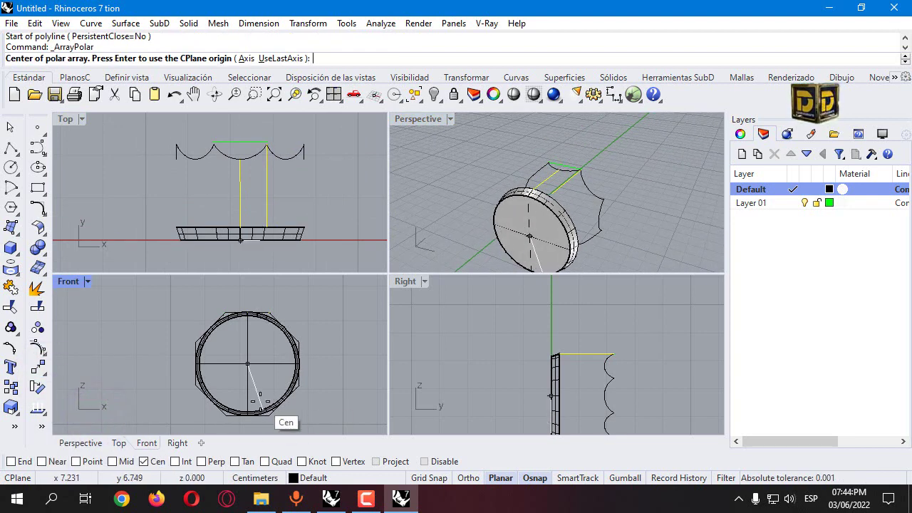
click(261, 396)
key(Return)
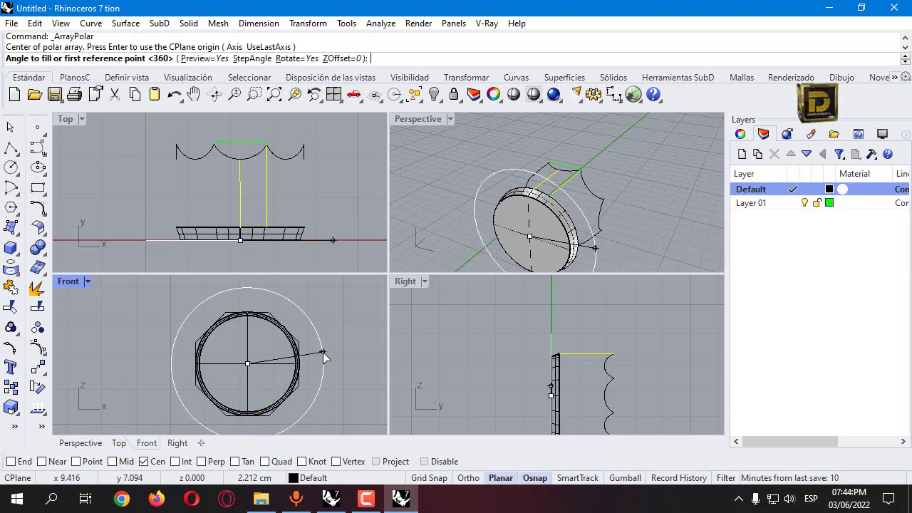
key(Return)
right_click(555, 174)
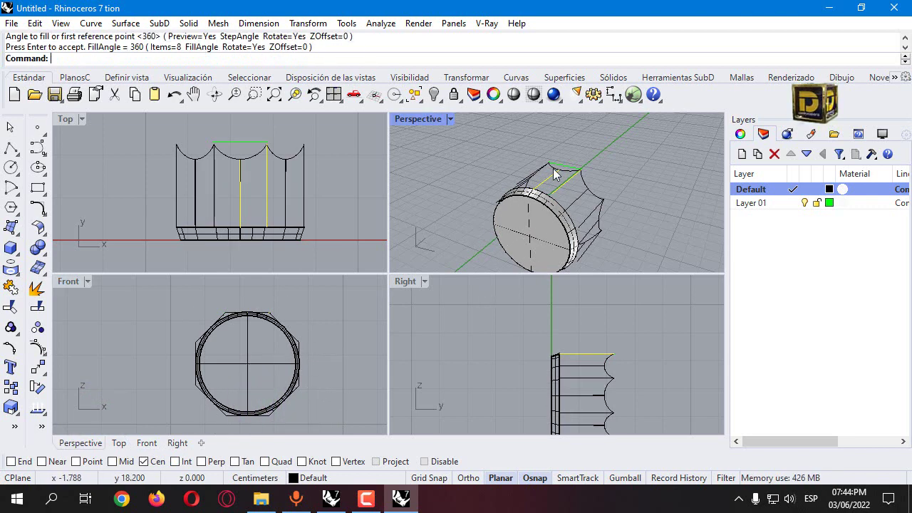
Maximize the Perspective view and hide the green line spanning the top arc's two corners
right_drag(555, 175, 481, 193)
double_click(403, 119)
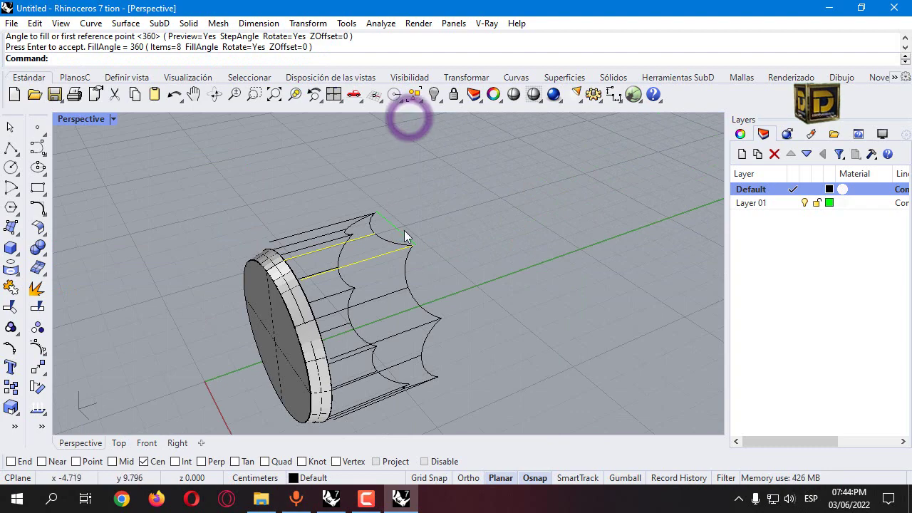
click(404, 230)
click(434, 95)
right_drag(449, 234, 401, 216)
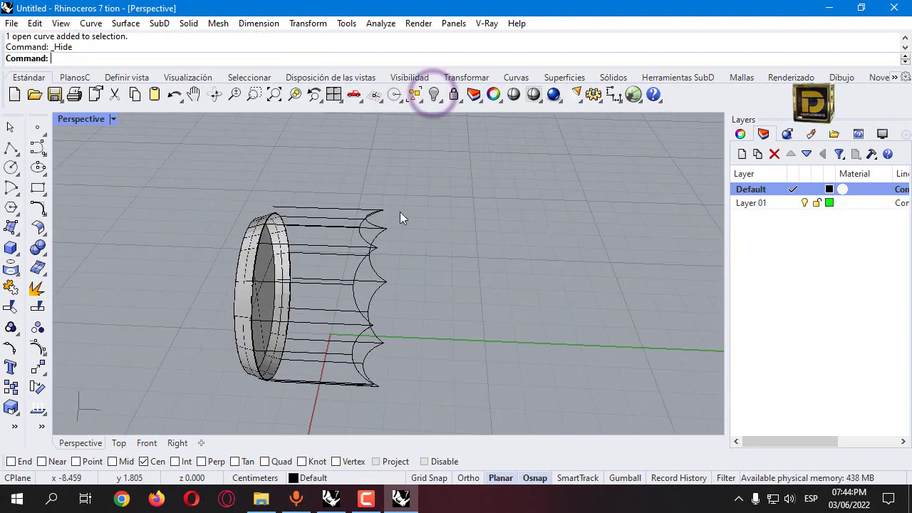
Undo the line array and move the corner line's loose front end onto the disc's rim
drag(437, 167, 358, 400)
right_drag(410, 327, 372, 244)
click(343, 200)
Polar array the two connecting lines around the disc's centre in the Front view again, with 8 items over 360 degrees
click(433, 278)
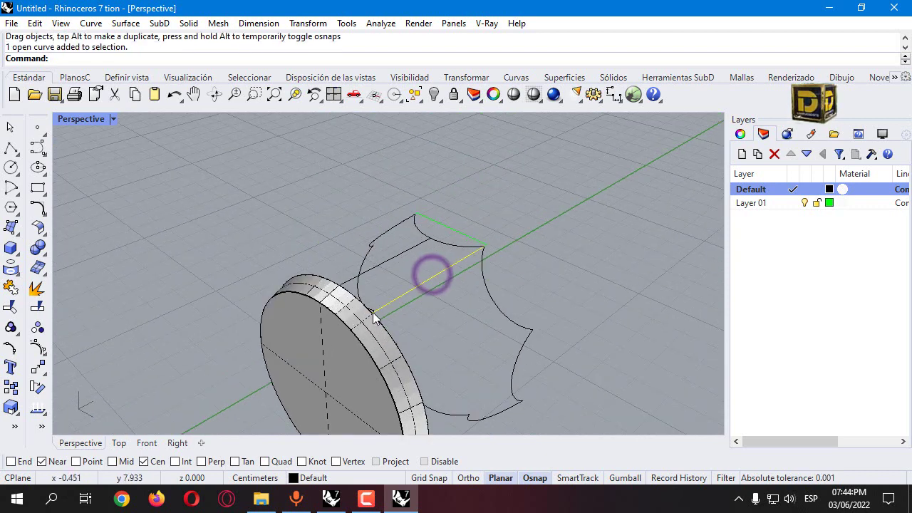
shift+click(394, 259)
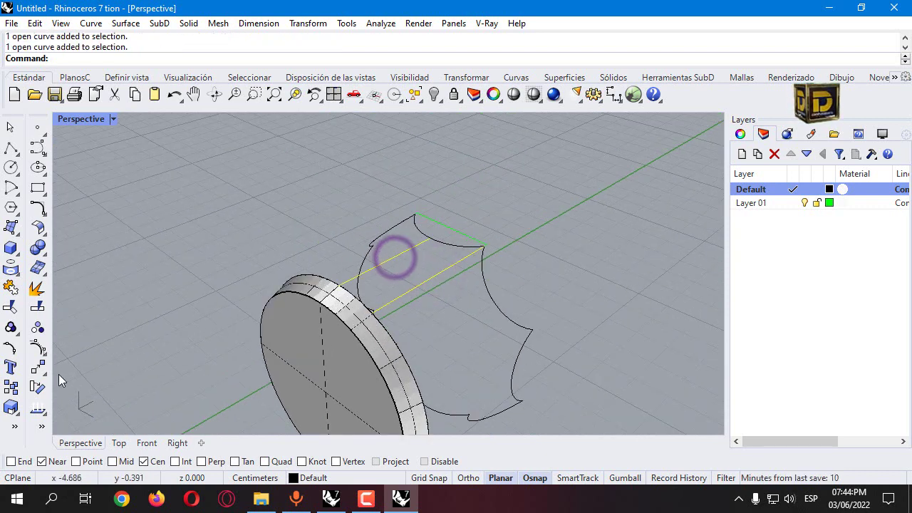
click(38, 367)
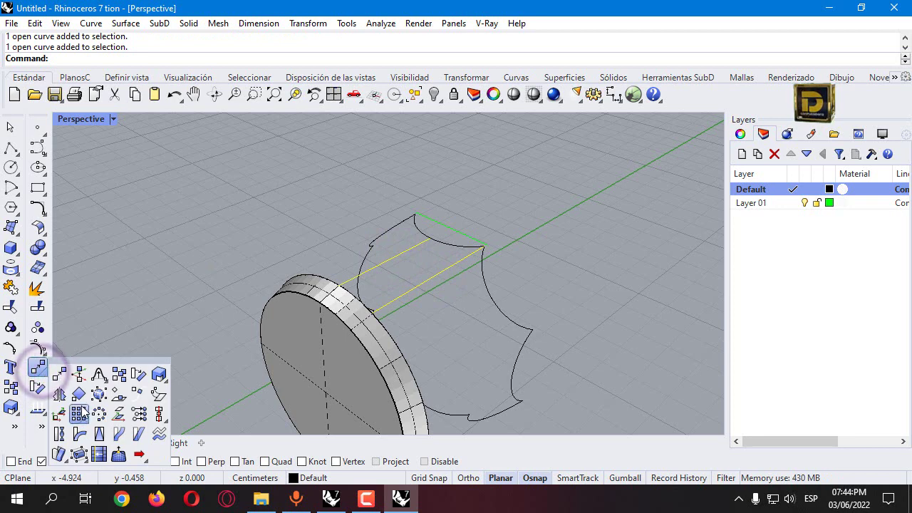
click(98, 415)
scroll(203, 257, down, 3)
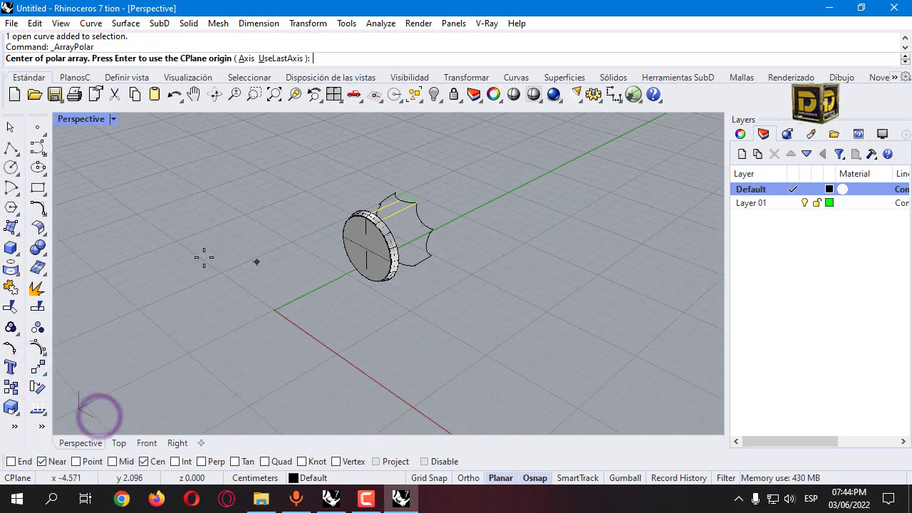
double_click(84, 119)
click(282, 392)
key(Return)
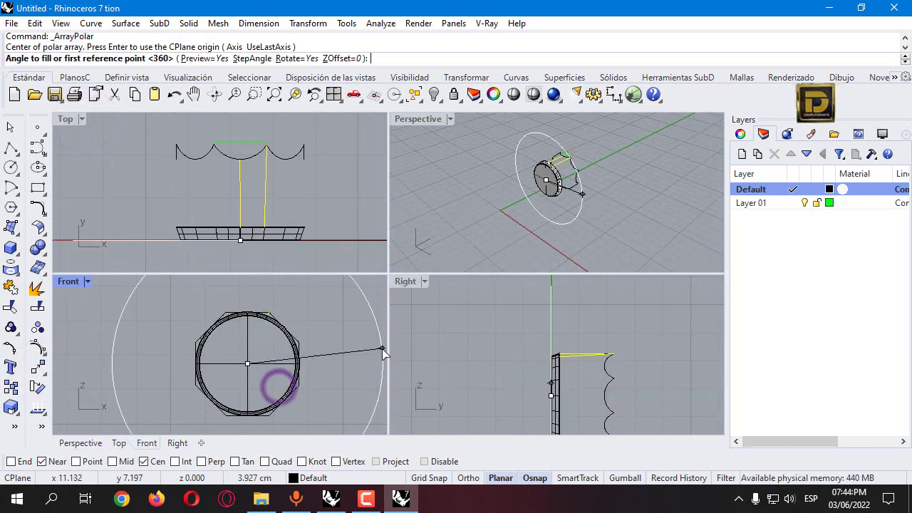
key(Return)
click(559, 152)
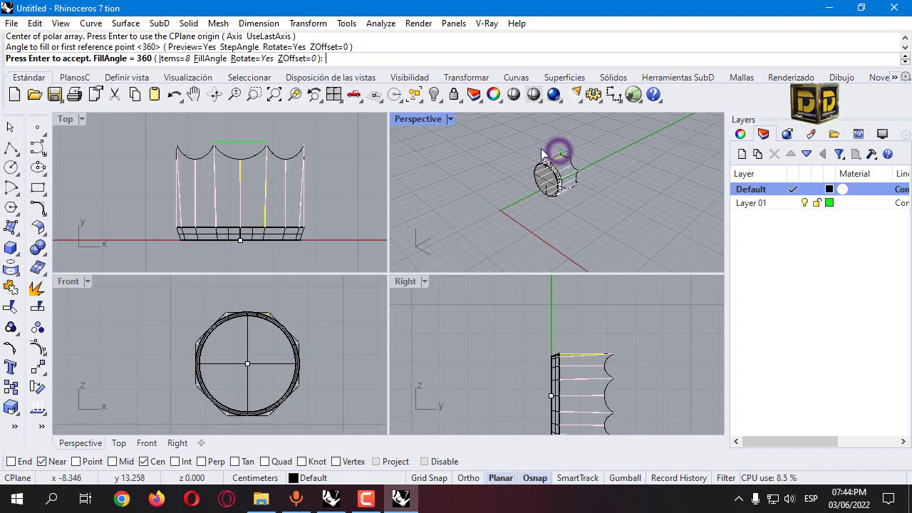
key(Return)
Maximize the Perspective view and hide the green line spanning the top arc's corners
double_click(418, 119)
scroll(408, 193, up, 3)
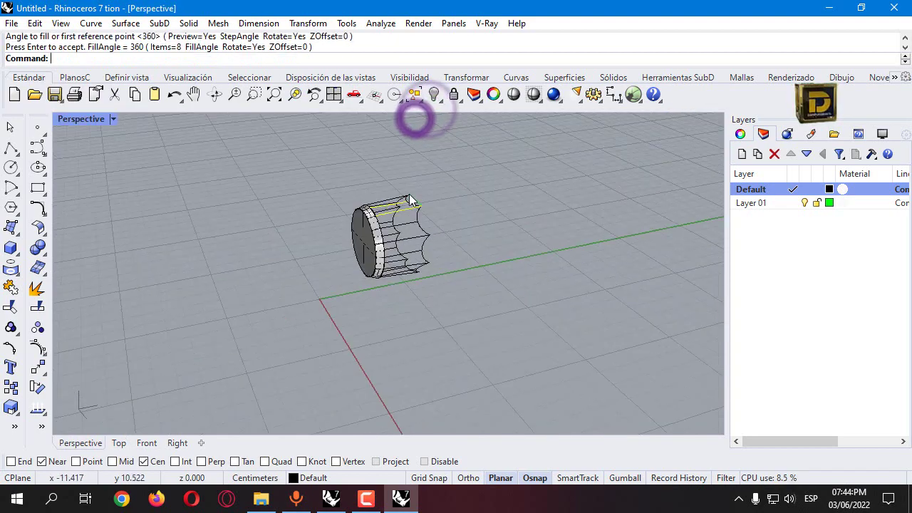
click(422, 207)
click(433, 95)
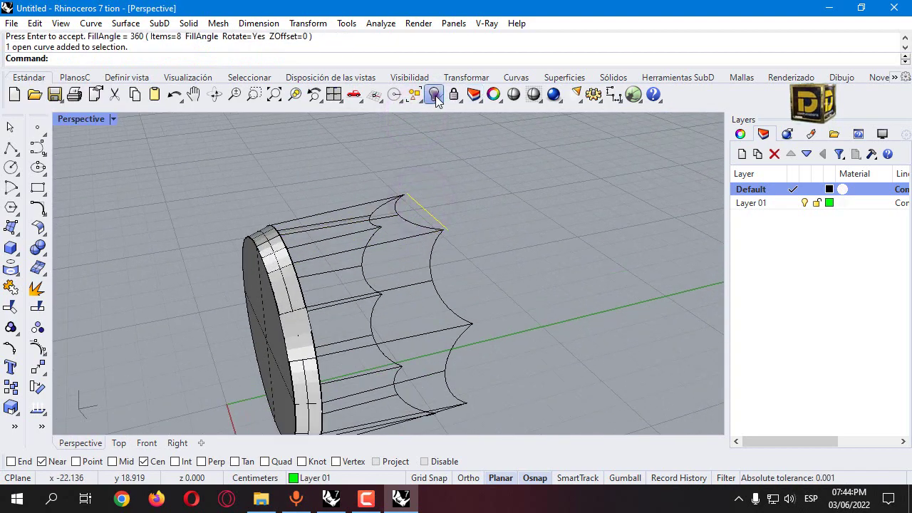
Join the eight scallop arcs into one closed curve
right_drag(499, 235, 570, 260)
drag(474, 194, 566, 399)
click(11, 286)
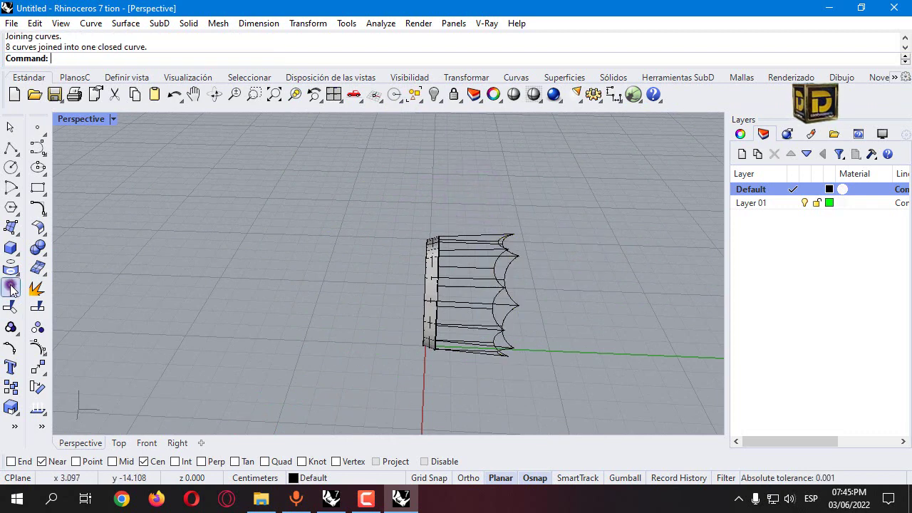
Start a surface from curve network using the 16 arrayed lines, the joined scalloped curve and the disc's back rim curve
drag(436, 210, 555, 394)
scroll(435, 342, up, 3)
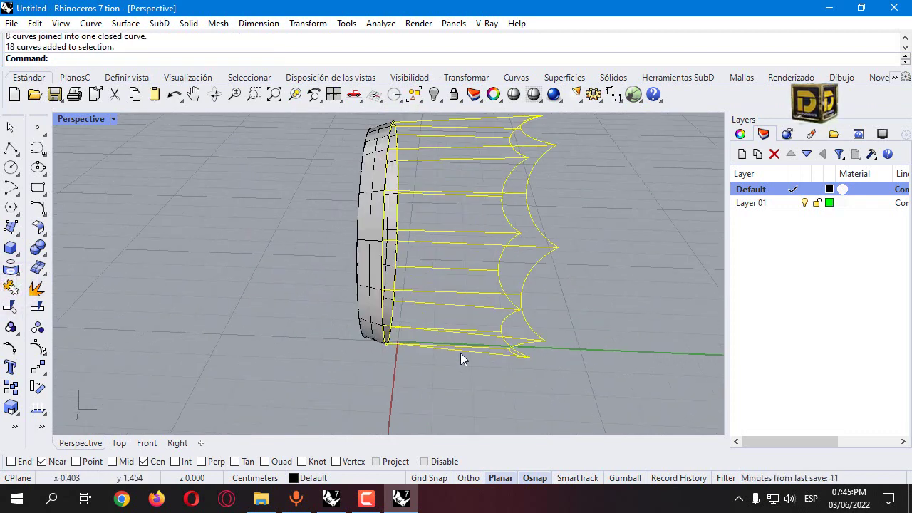
click(13, 247)
click(89, 252)
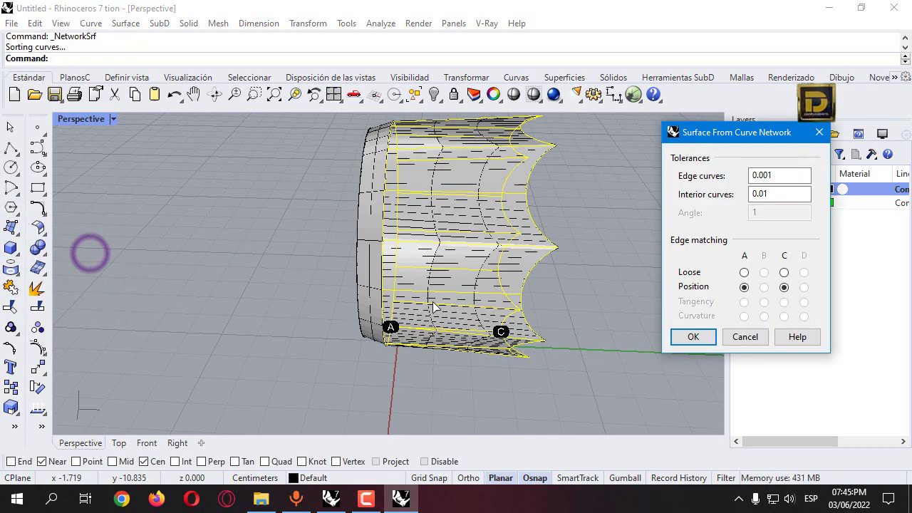
Check the preview's fit at the scallop tips, set the edge curves tolerance to 0.00001 and create the network surface
scroll(553, 248, up, 4)
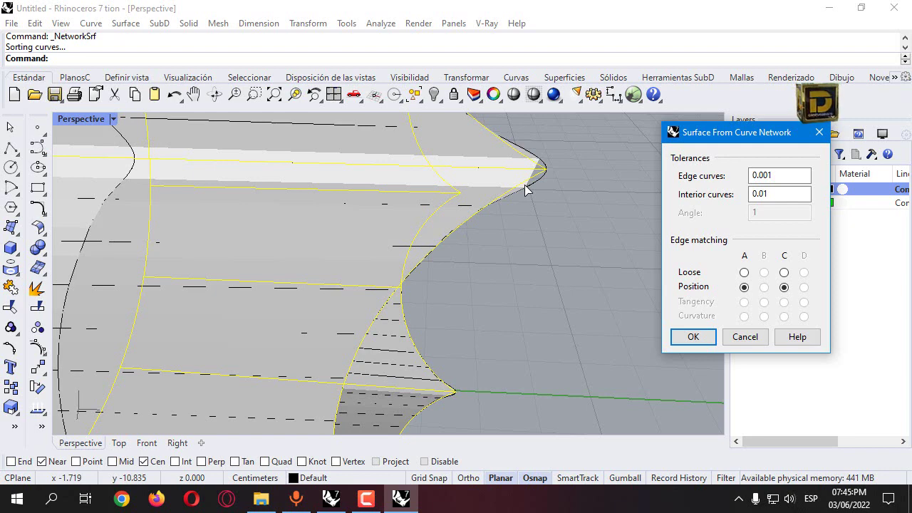
scroll(467, 214, down, 4)
scroll(498, 207, up, 4)
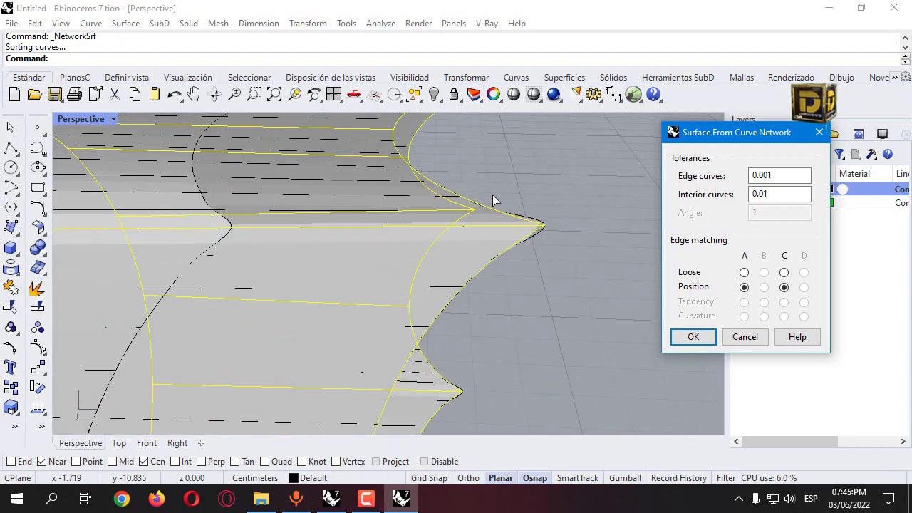
scroll(549, 228, up, 3)
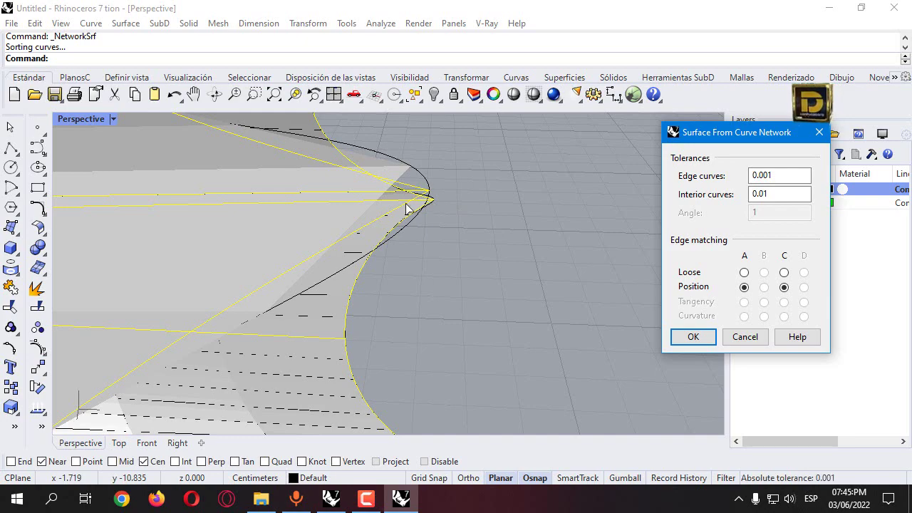
scroll(406, 208, down, 4)
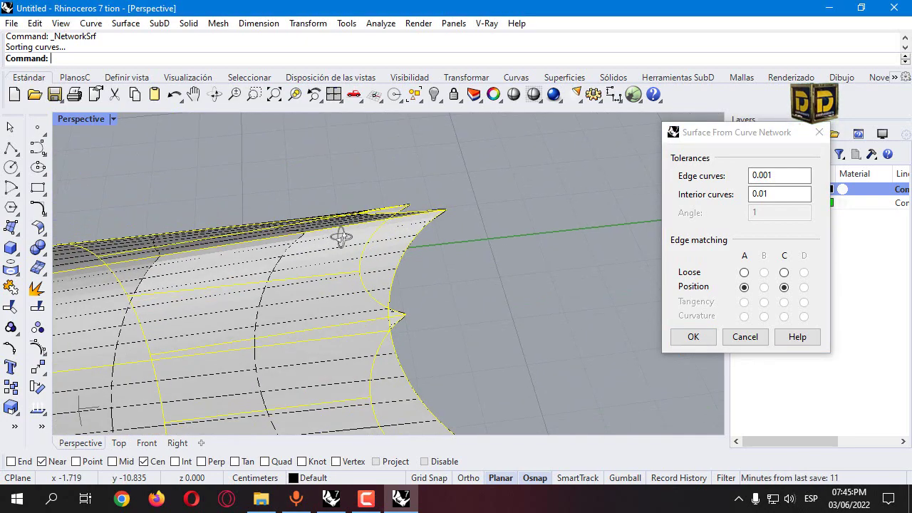
right_drag(489, 331, 662, 194)
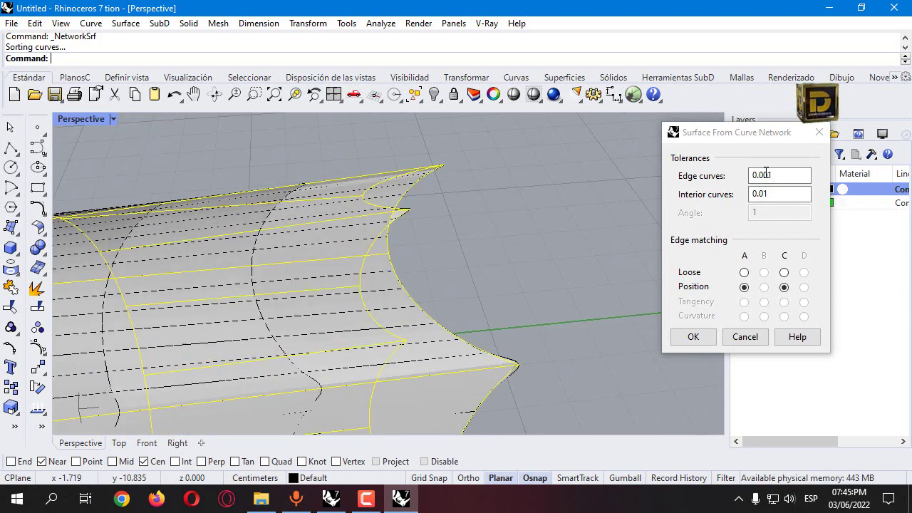
click(766, 175)
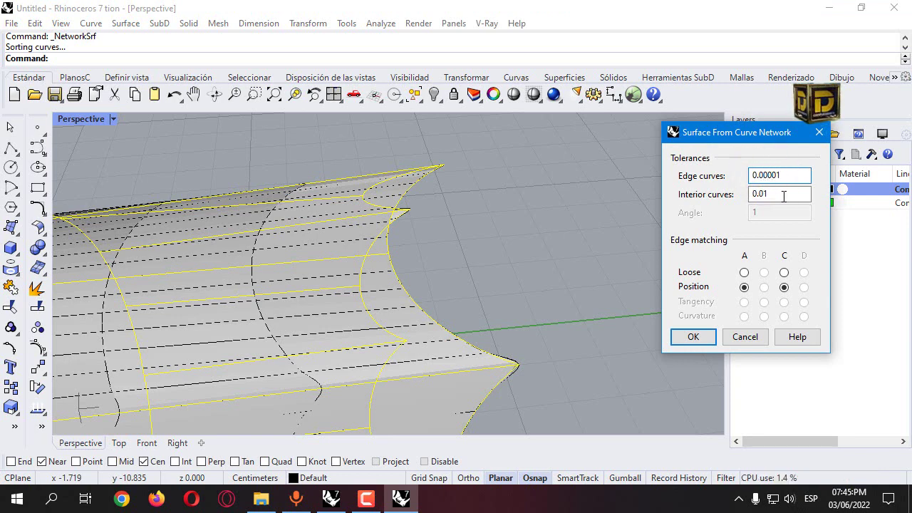
text(00)
click(774, 194)
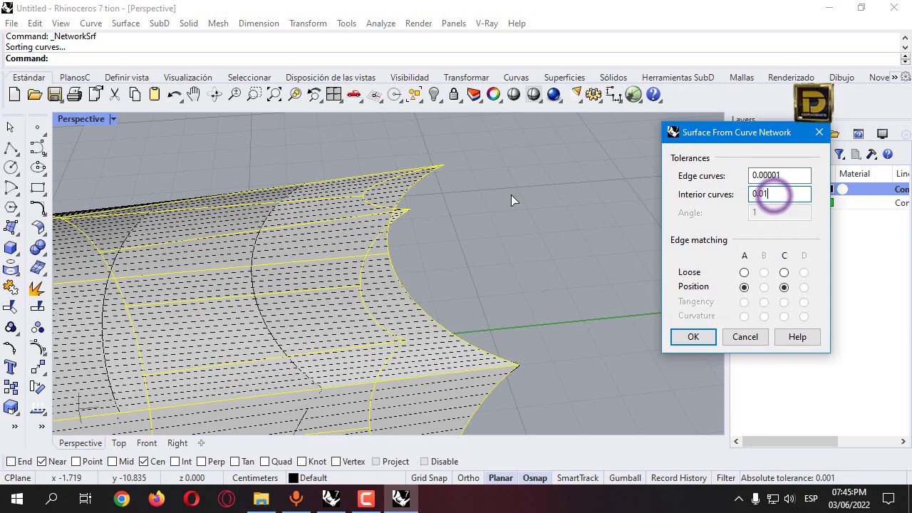
right_drag(511, 195, 455, 299)
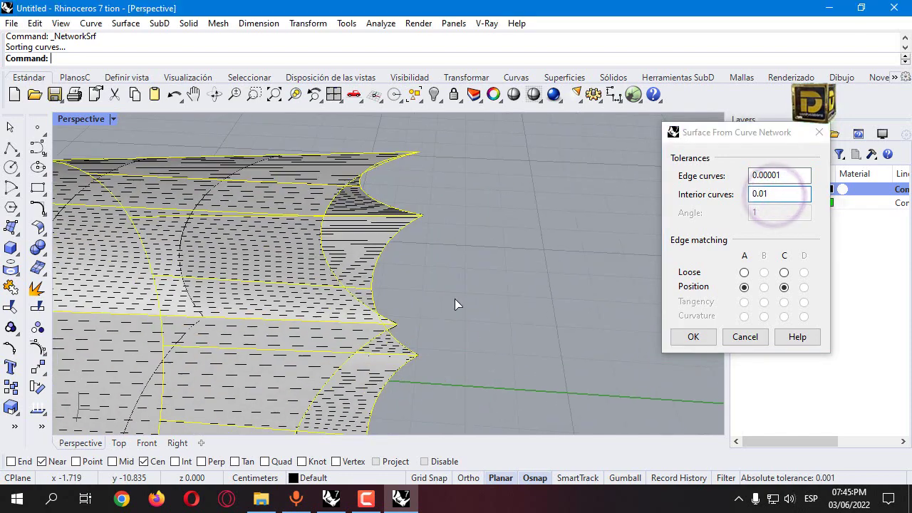
click(695, 336)
right_drag(694, 336, 499, 238)
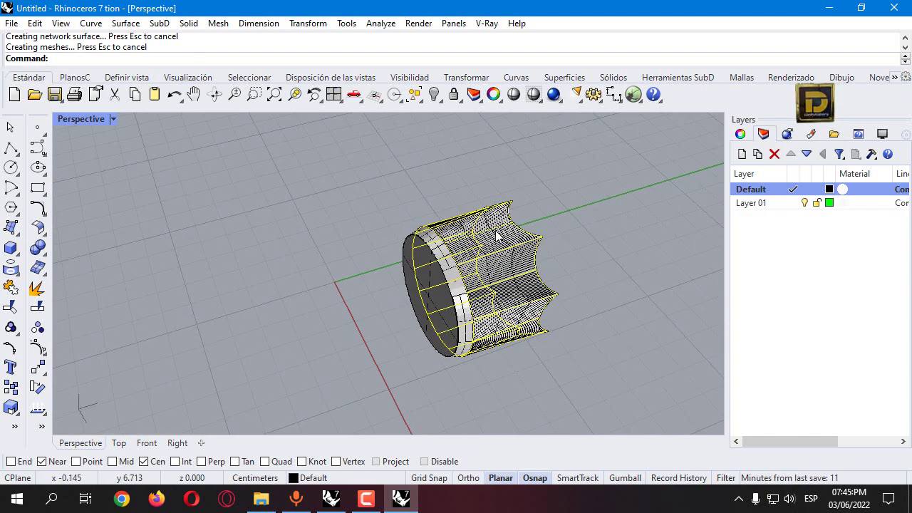
right_drag(391, 349, 280, 255)
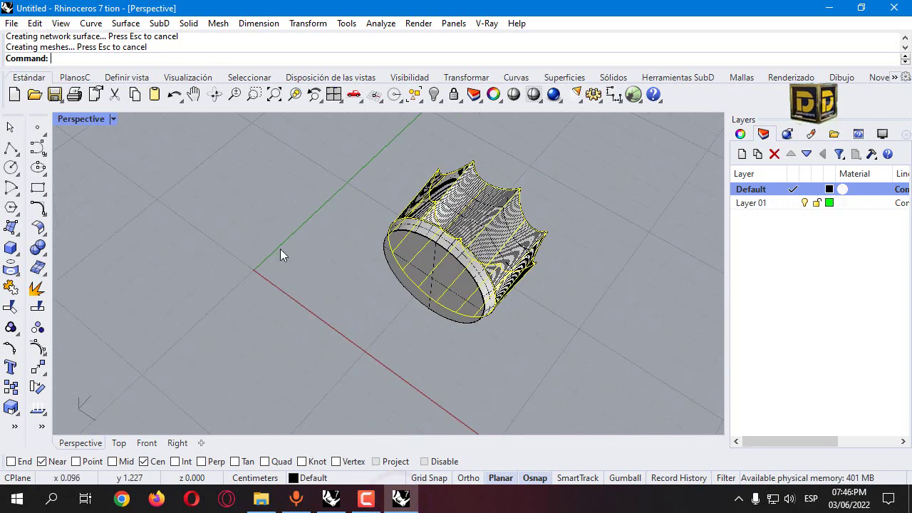
Make Layer 01 current and draw a 3 cm orthogonal line in the Top view from the top arc's quadrant point away from the disc
double_click(81, 119)
click(11, 148)
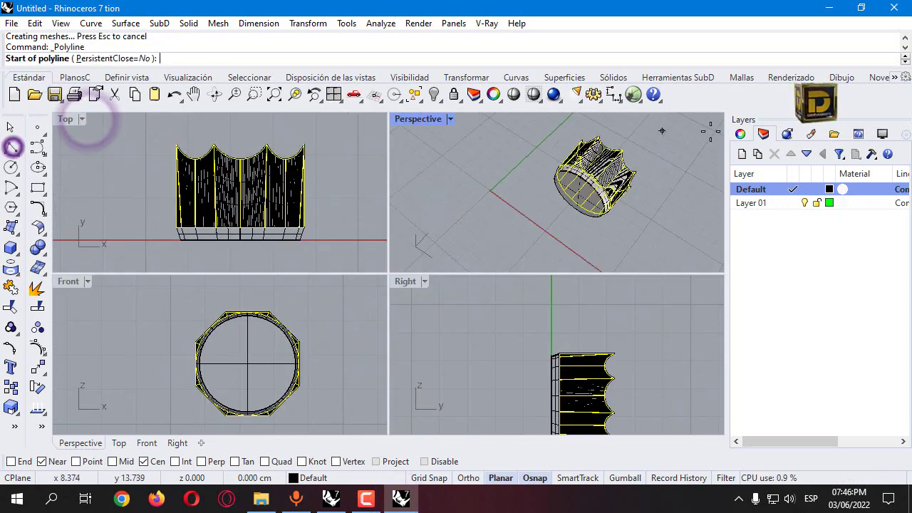
click(793, 203)
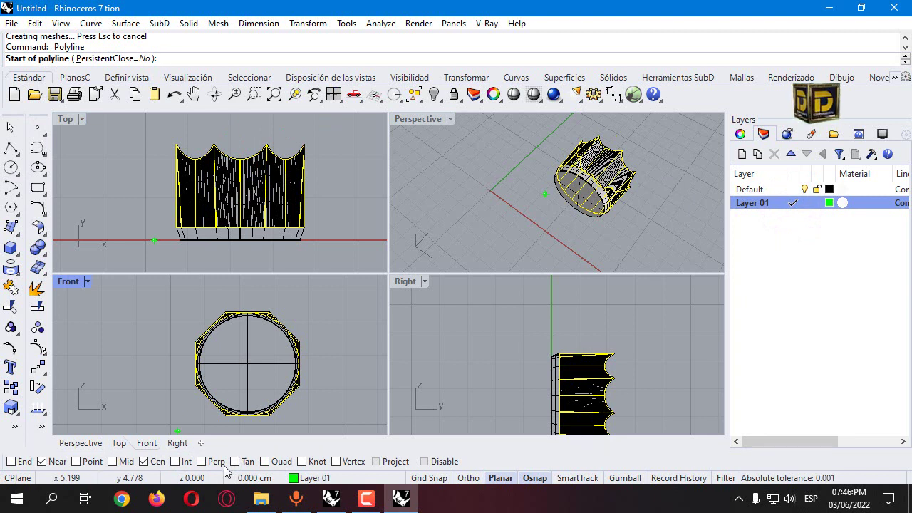
click(245, 148)
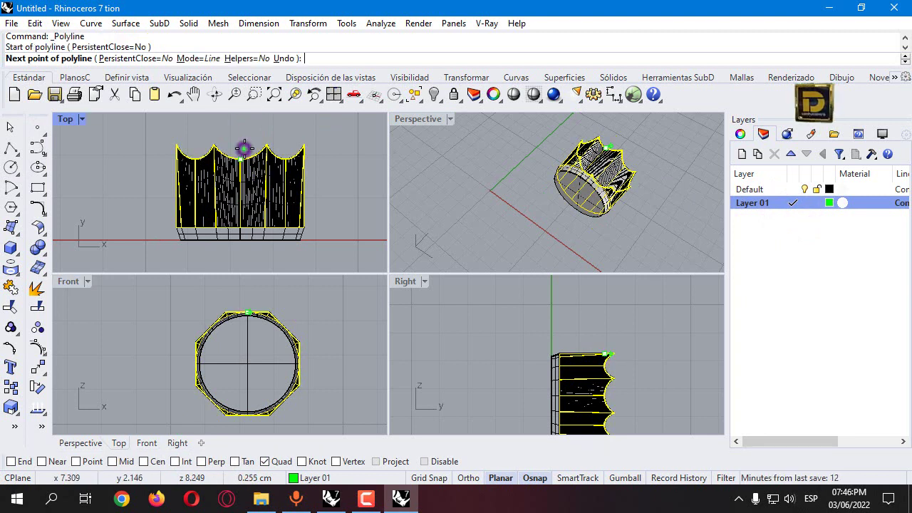
scroll(244, 150, down, 1)
text(3)
key(Return)
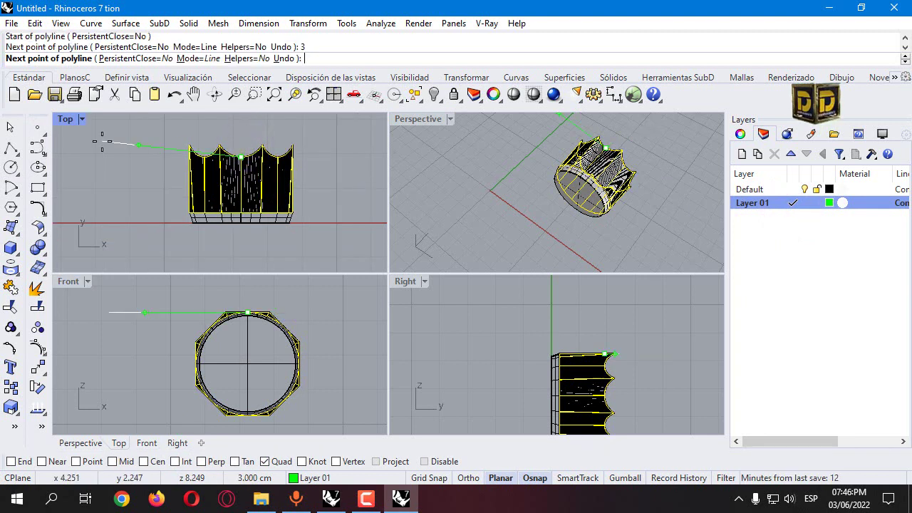
scroll(171, 175, down, 3)
key(F8)
click(202, 135)
key(Return)
scroll(202, 135, up, 1)
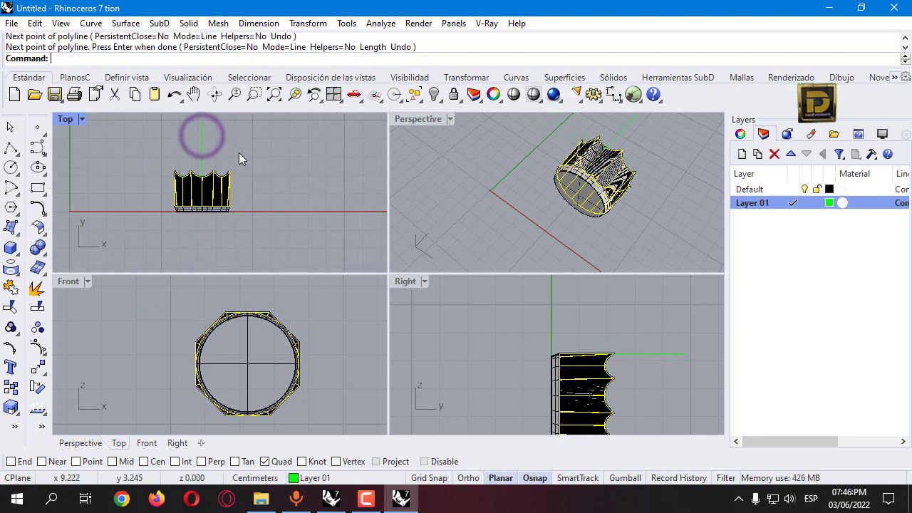
Draw a horizontal line centred on the 3 cm line's free end in the Top view, extending 0.75 cm to each side
click(13, 150)
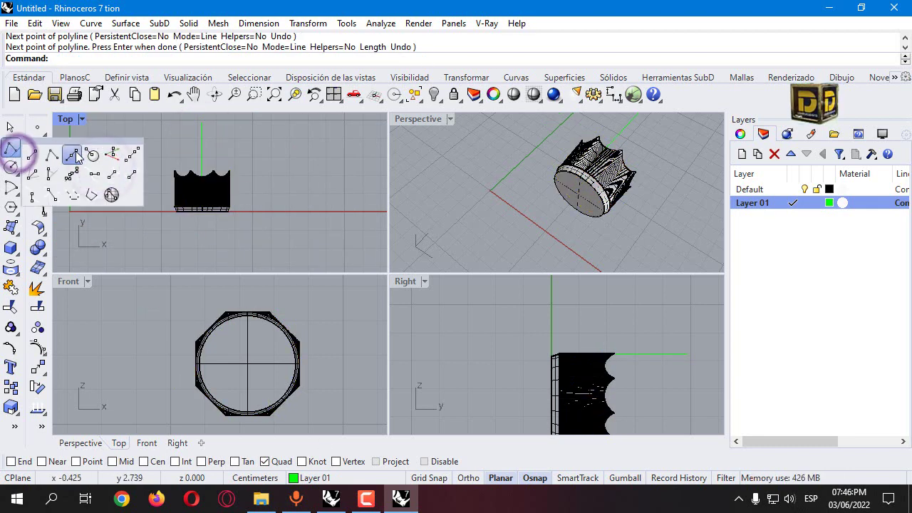
click(75, 150)
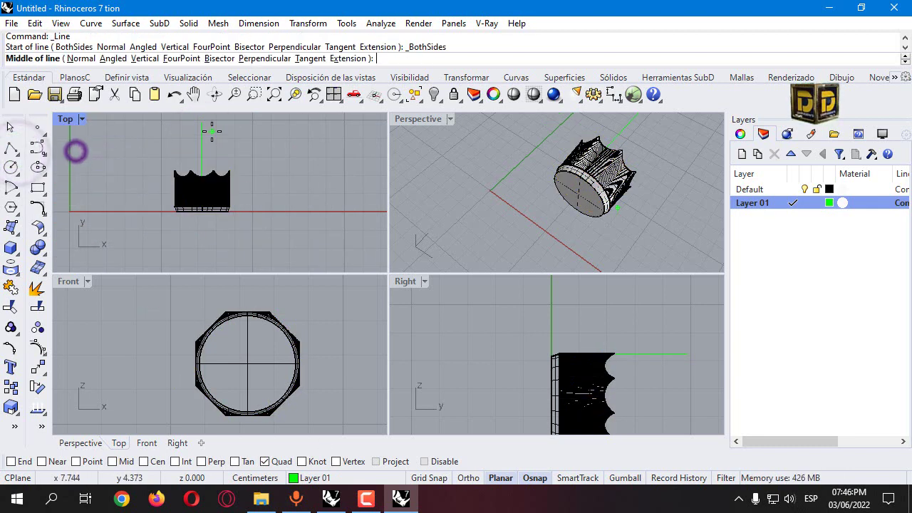
click(25, 461)
click(202, 123)
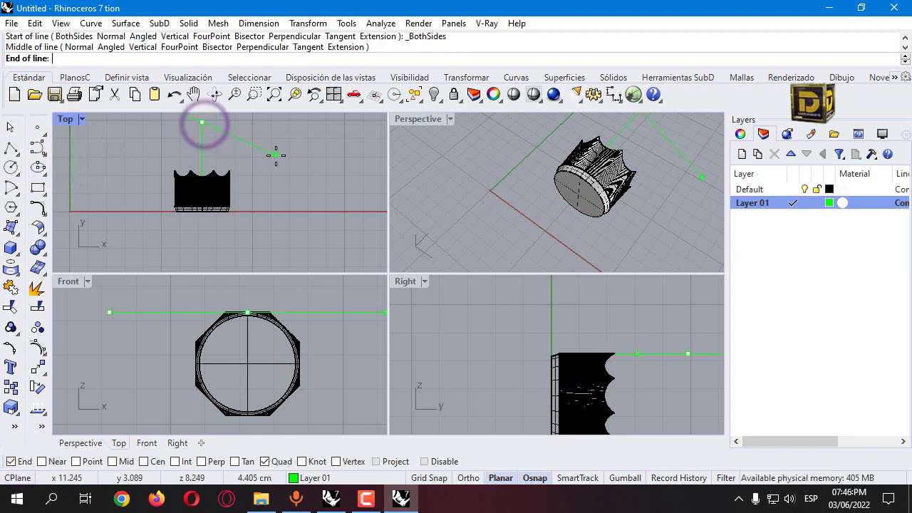
text(.75)
key(Return)
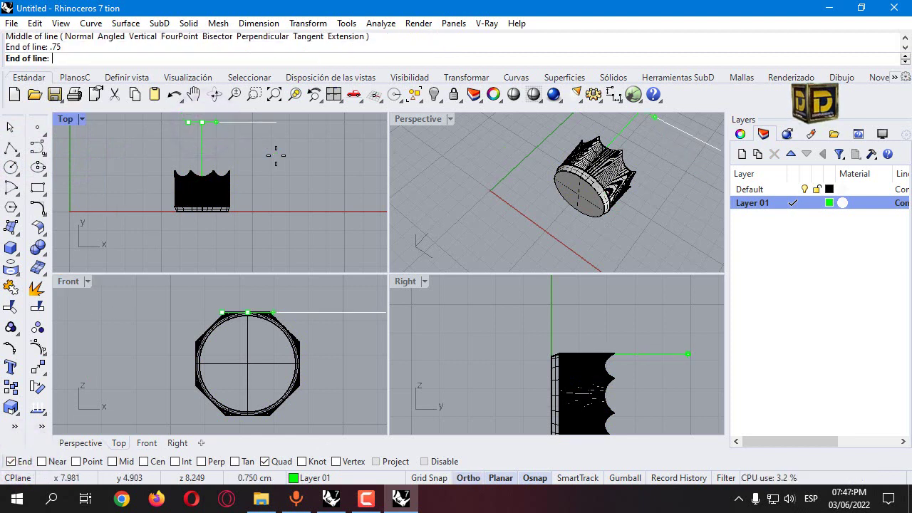
click(276, 155)
Draw a 0.5 cm line at 45° in the Top view, outward and away from the disc, from the horizontal line's right end
click(11, 148)
scroll(231, 133, down, 1)
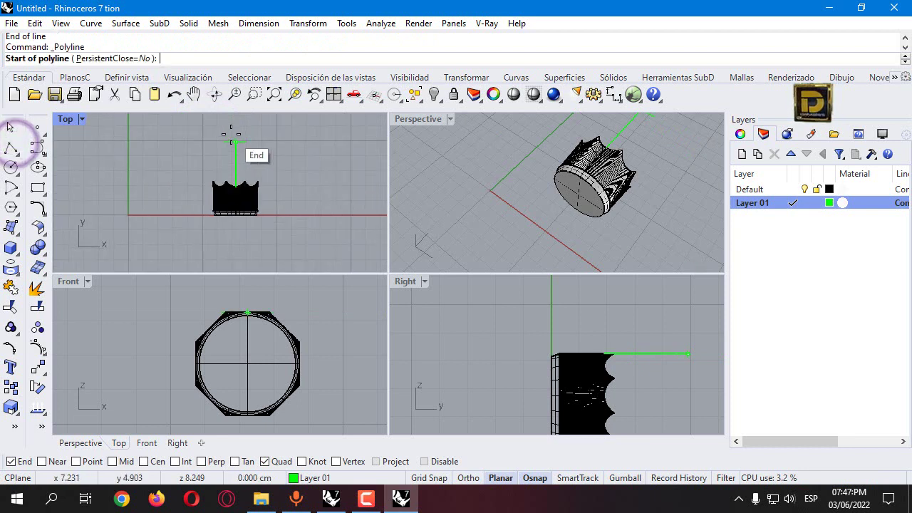
scroll(231, 135, up, 1)
click(252, 143)
text(.)
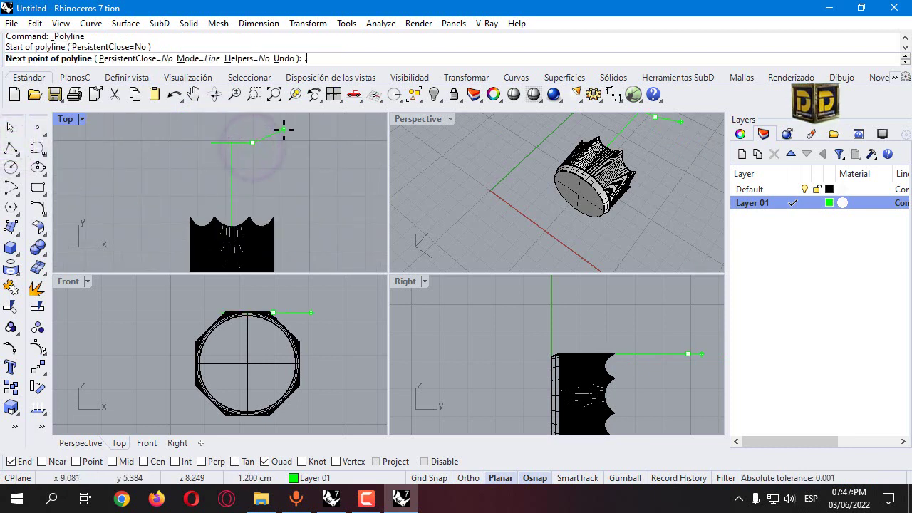
text(5)
key(Return)
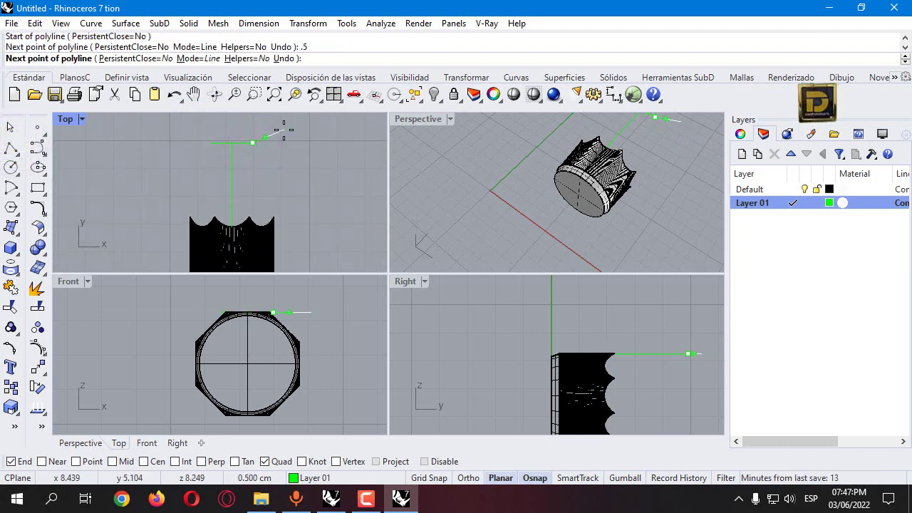
key(Return)
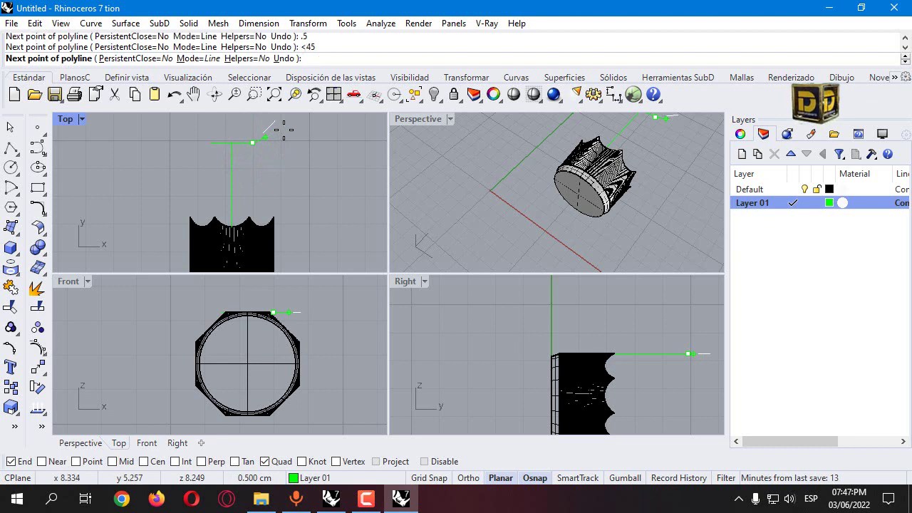
click(275, 143)
key(ctrl+z)
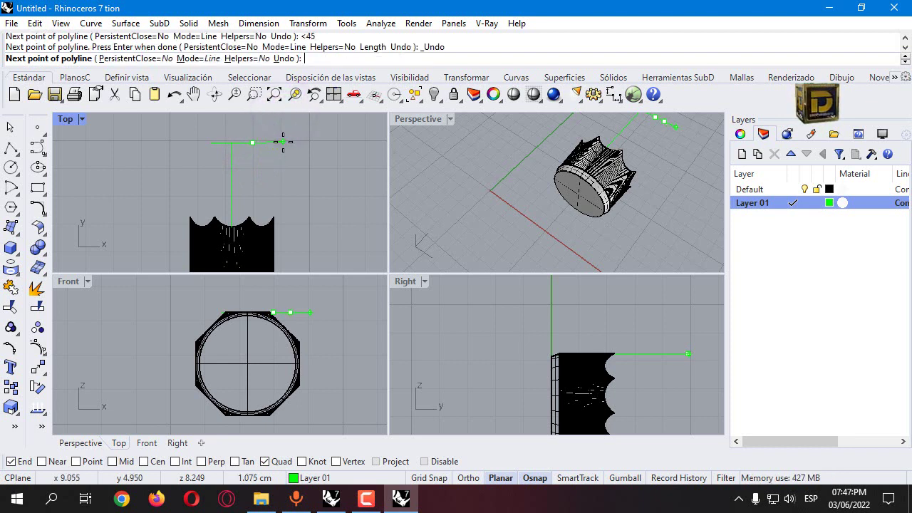
text(.5)
key(Return)
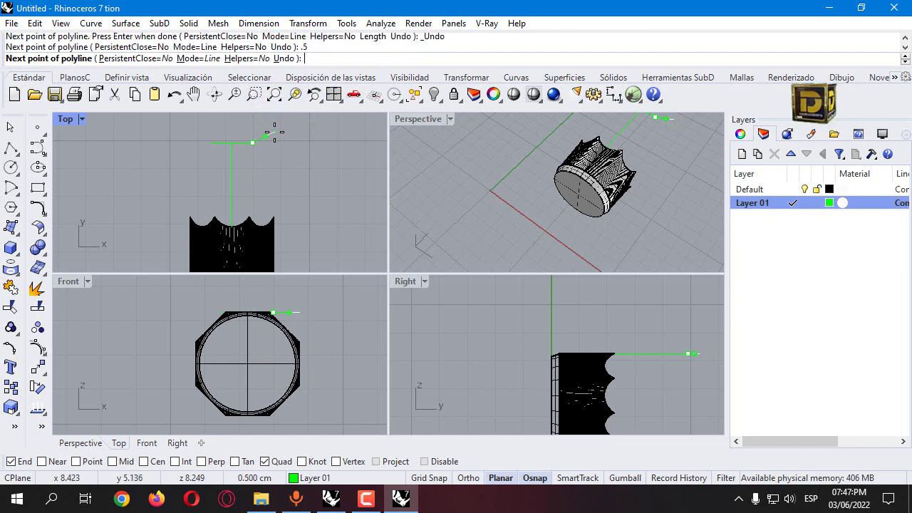
key(Return)
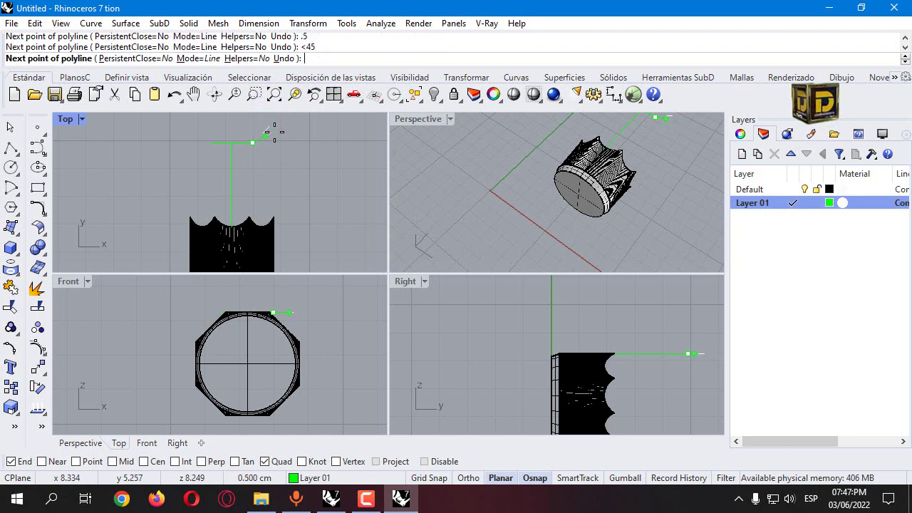
click(262, 124)
scroll(261, 137, up, 3)
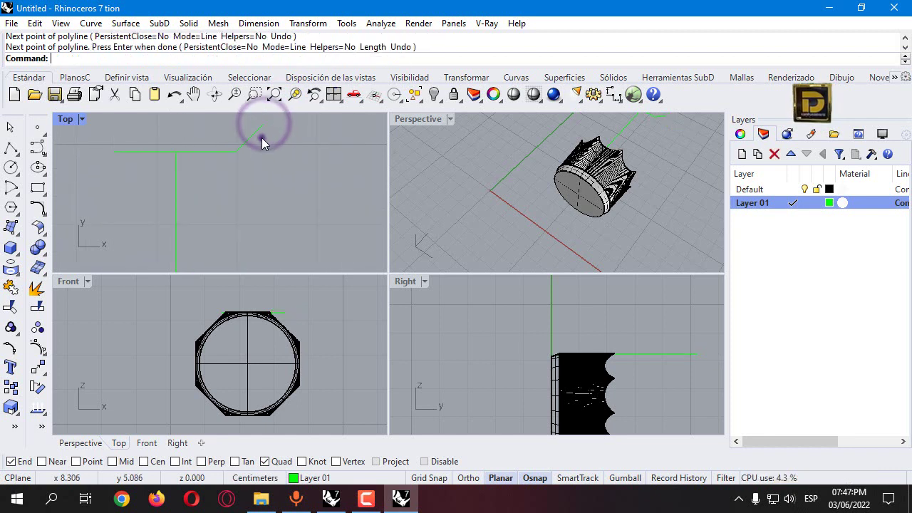
Mirror a copy of the 45° line across a vertical plane through the horizontal line's midpoint
right_click(257, 136)
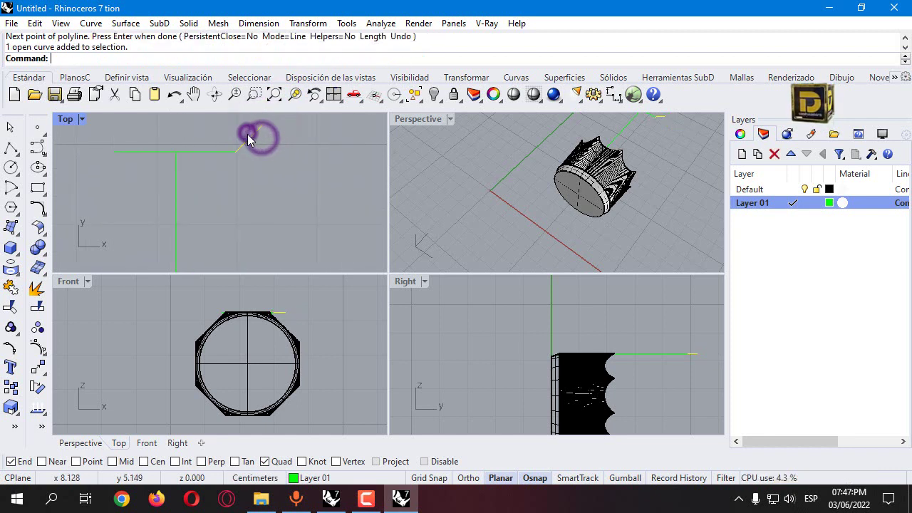
click(41, 372)
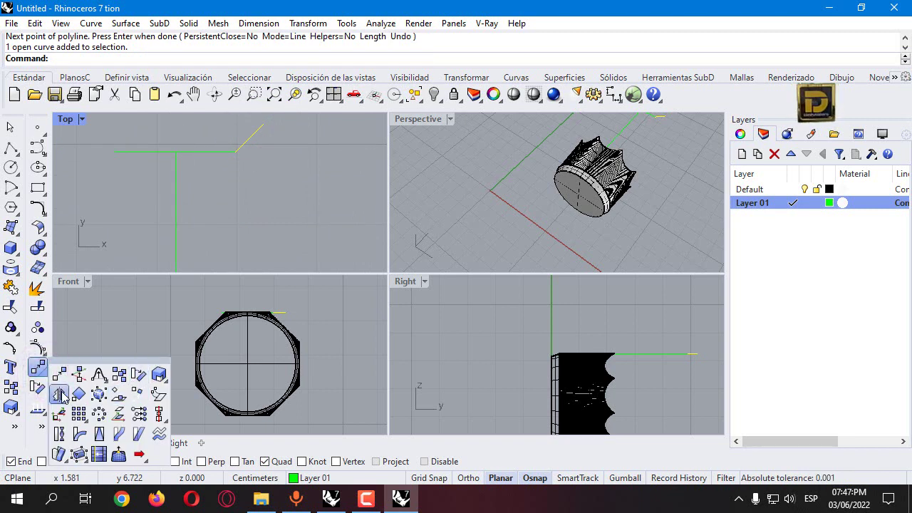
click(61, 397)
click(175, 152)
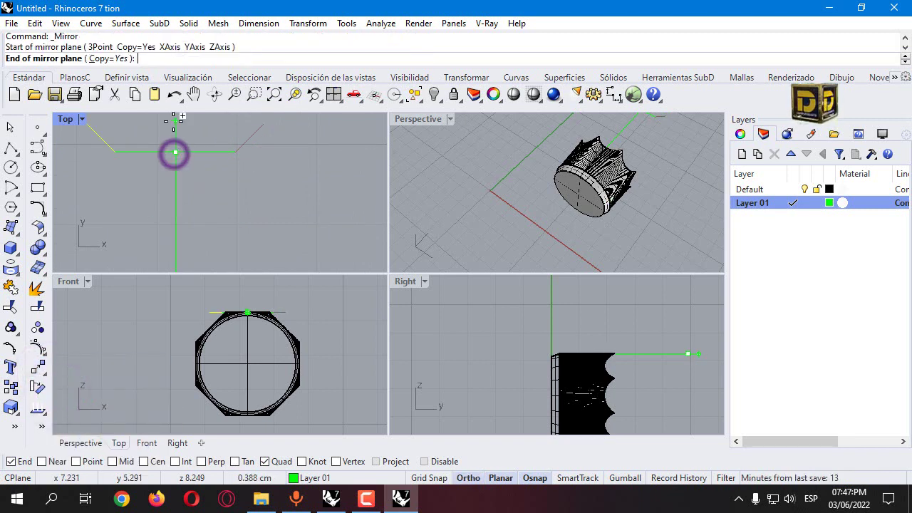
click(174, 119)
scroll(295, 188, down, 5)
Move the horizontal line and both diagonal lines to the Default layer and make that layer current
drag(297, 145, 206, 162)
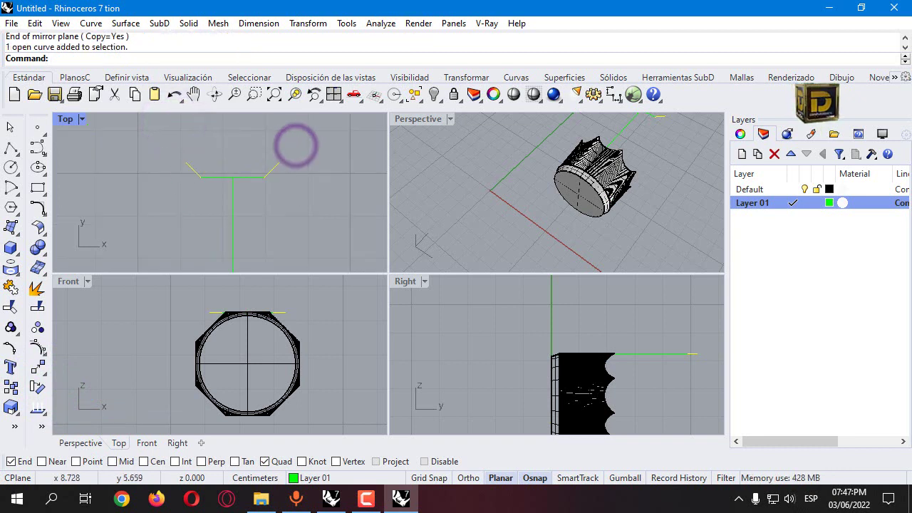
drag(153, 143, 299, 187)
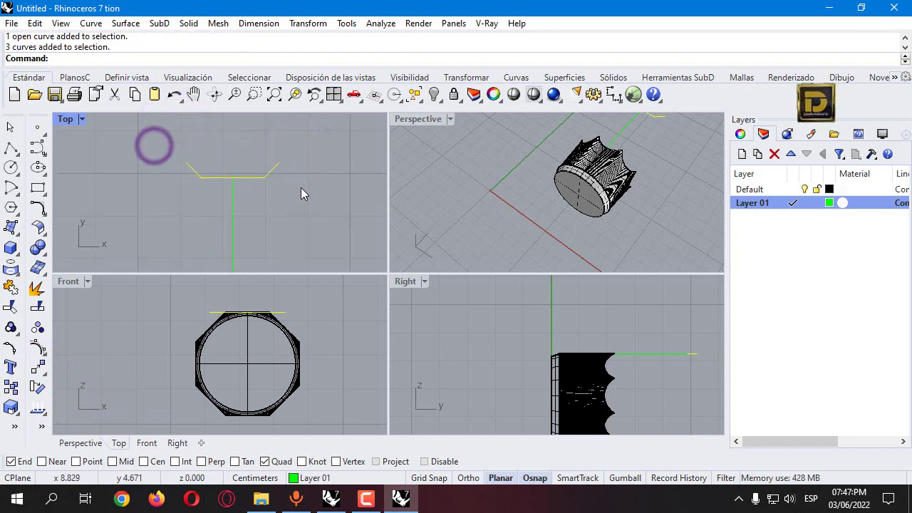
right_click(761, 189)
click(794, 421)
scroll(319, 197, down, 5)
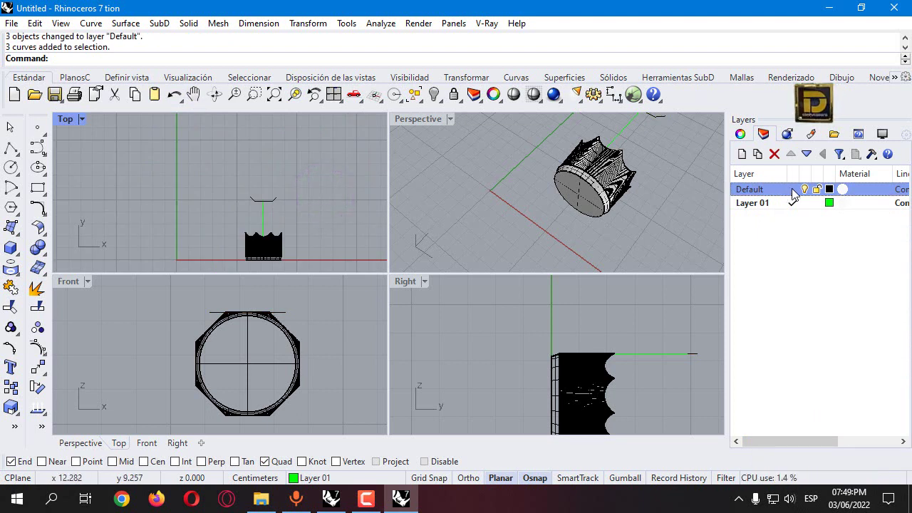
Draw a shallow arc between the two ends of the 3 cm guide line, bowing downward in the Right view
click(14, 150)
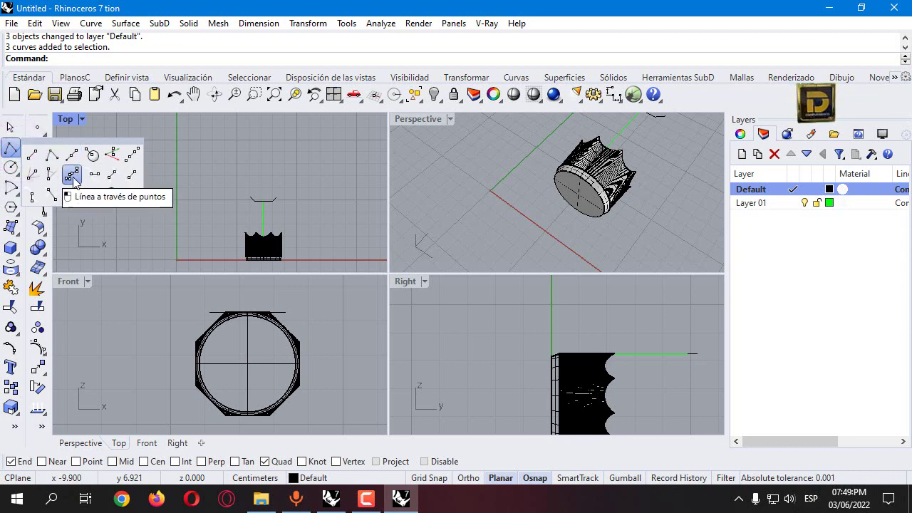
click(12, 190)
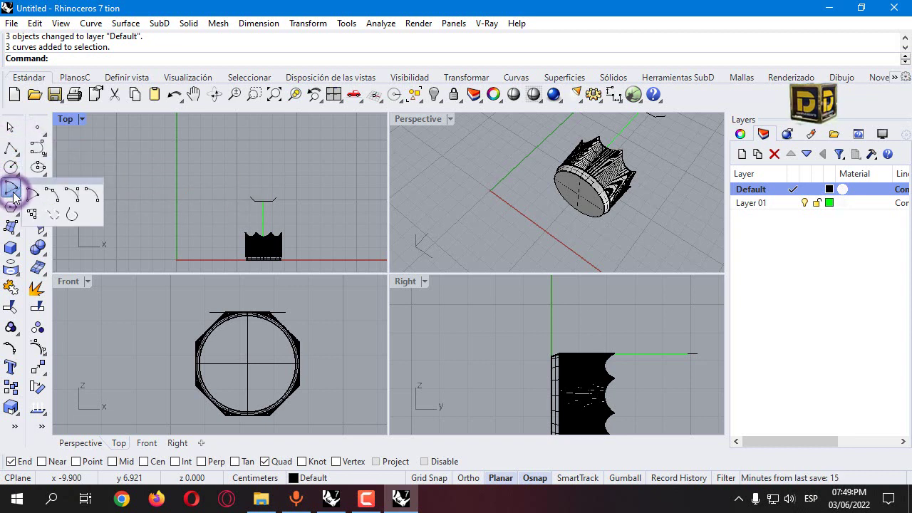
click(50, 194)
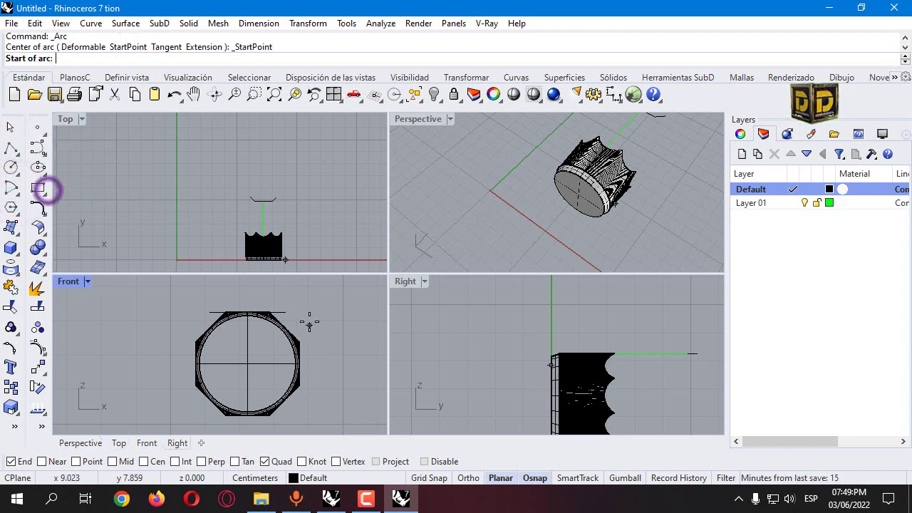
click(263, 203)
scroll(264, 207, up, 5)
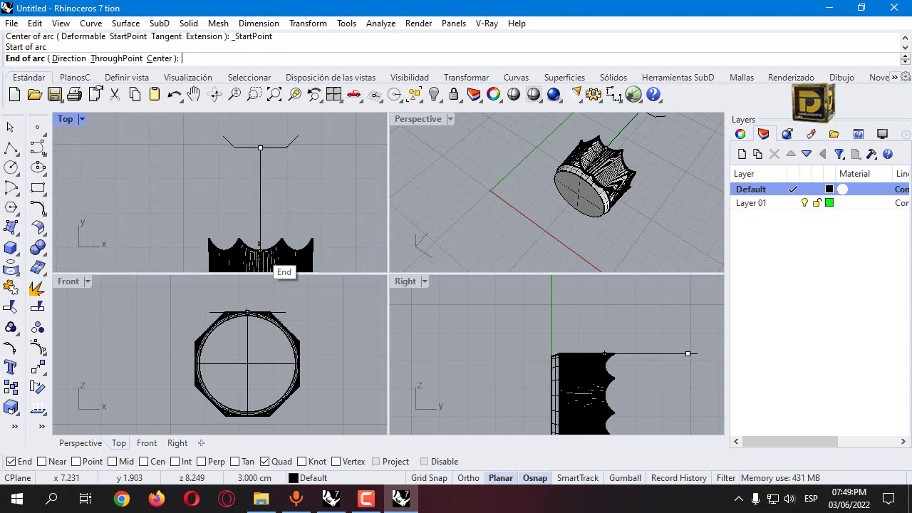
click(260, 250)
scroll(677, 373, up, 4)
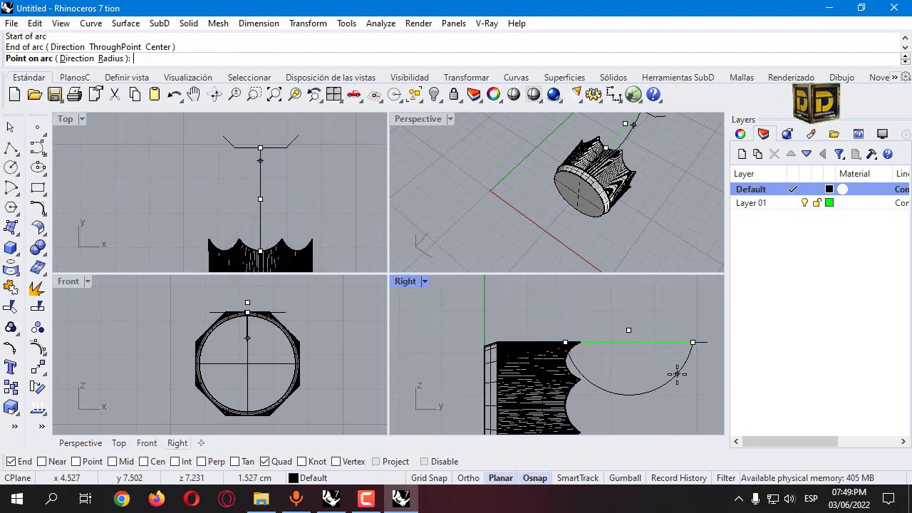
scroll(677, 374, up, 2)
scroll(660, 348, down, 3)
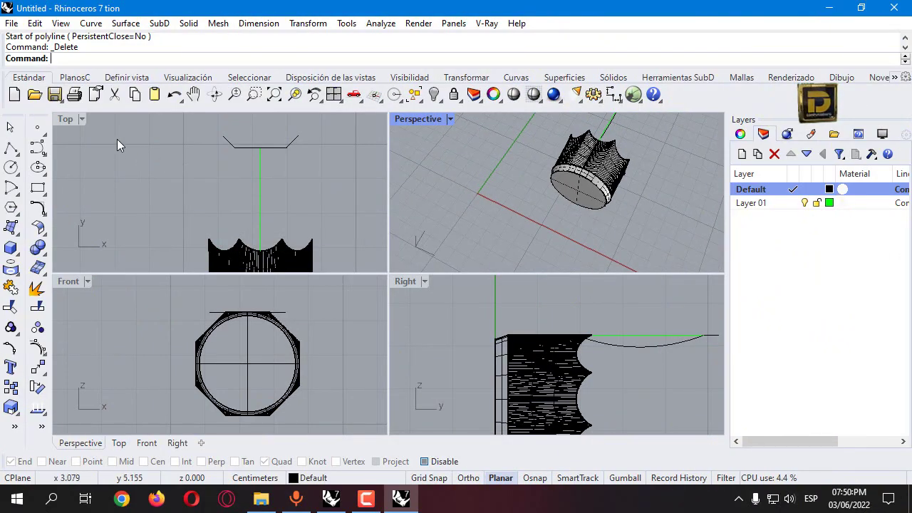
On Layer 01, draw a vertical guide in the maximized Top view from the scallop tip left of centre to beyond the horizontal line
double_click(76, 118)
click(363, 157)
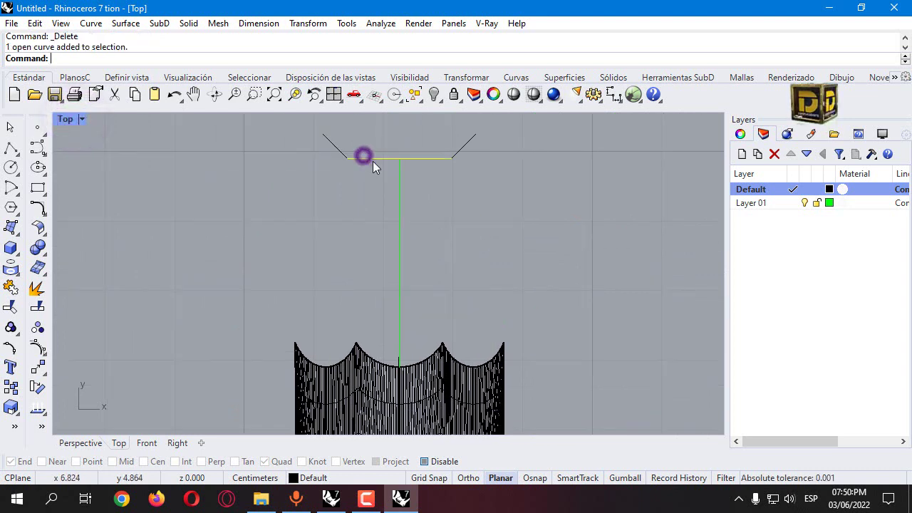
click(184, 214)
click(11, 147)
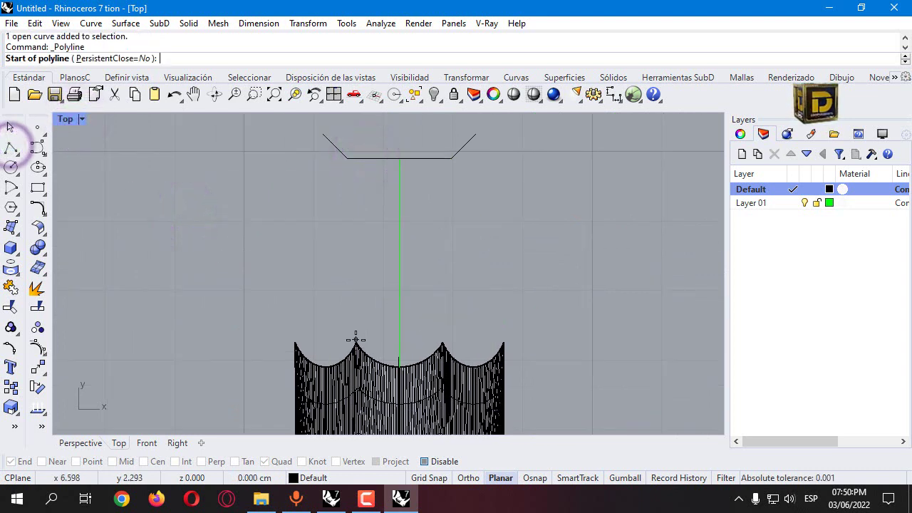
click(793, 202)
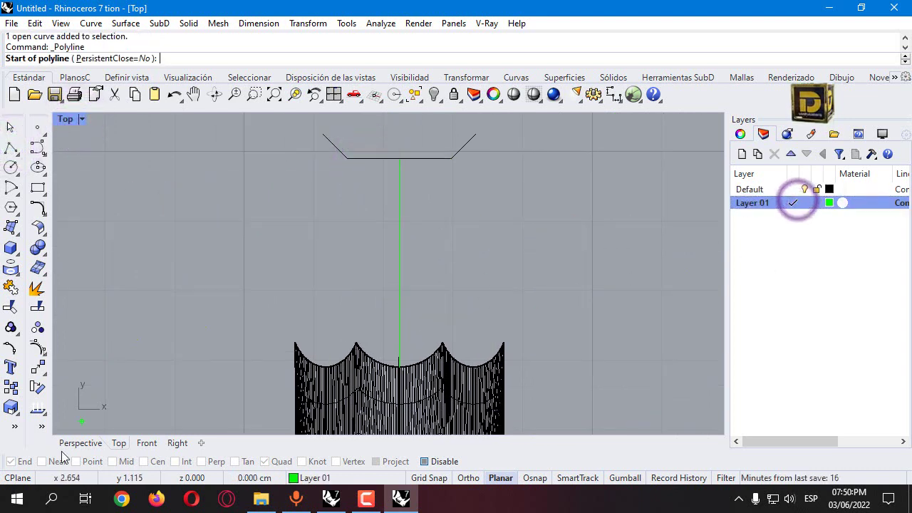
click(456, 461)
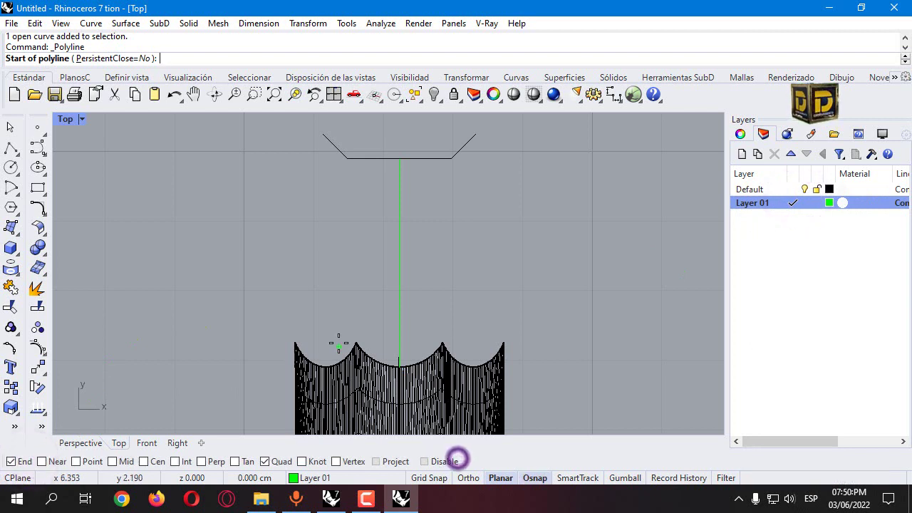
click(357, 344)
scroll(361, 198, down, 2)
click(367, 147)
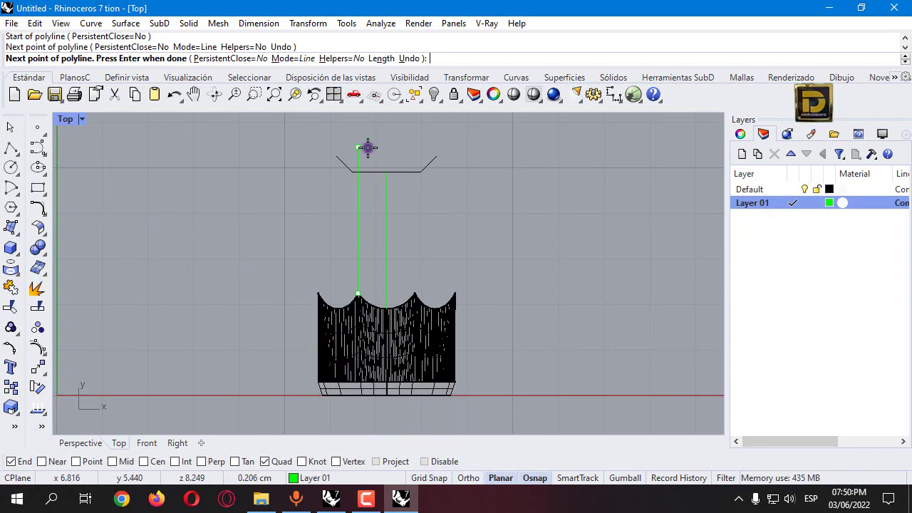
key(Return)
Scale the horizontal line in one direction about its midpoint so its left end meets the new vertical guide, using the Near snap
scroll(370, 164, up, 5)
drag(270, 136, 602, 224)
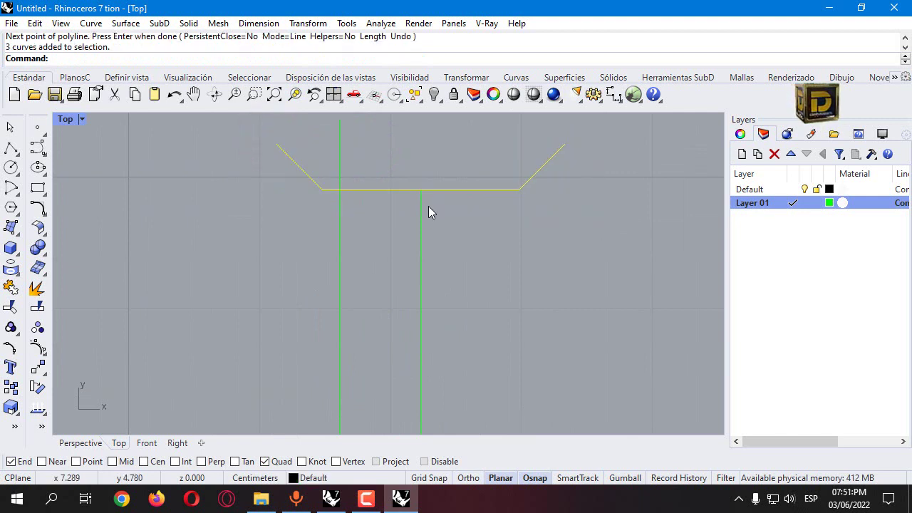
click(380, 191)
click(308, 22)
mouse_move(334, 106)
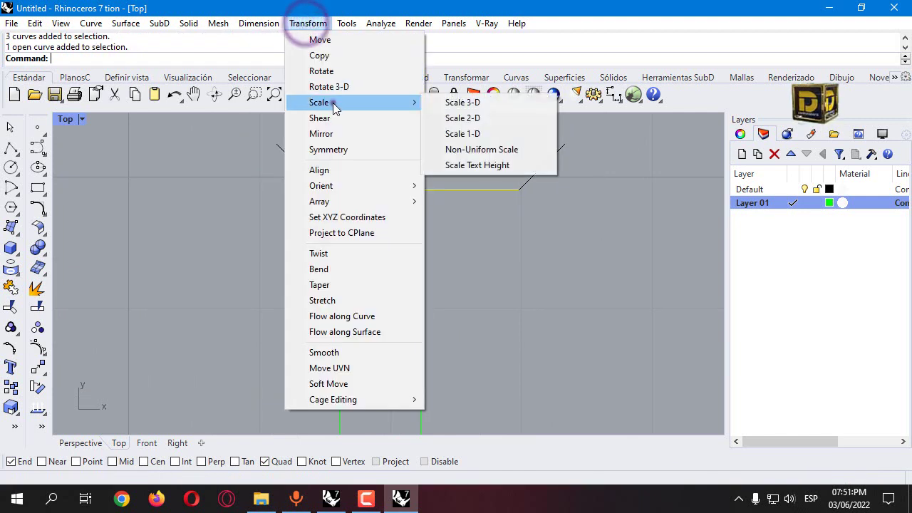
click(463, 133)
click(420, 188)
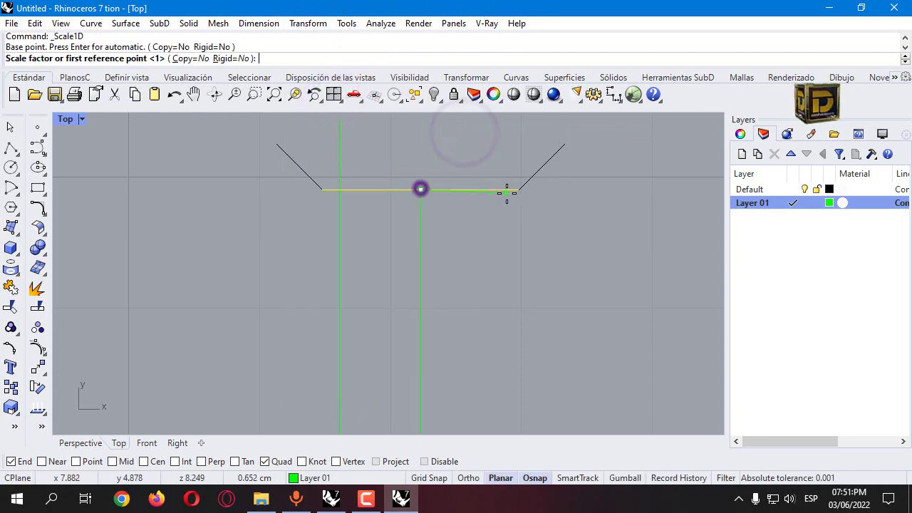
scroll(513, 191, up, 2)
key(F8)
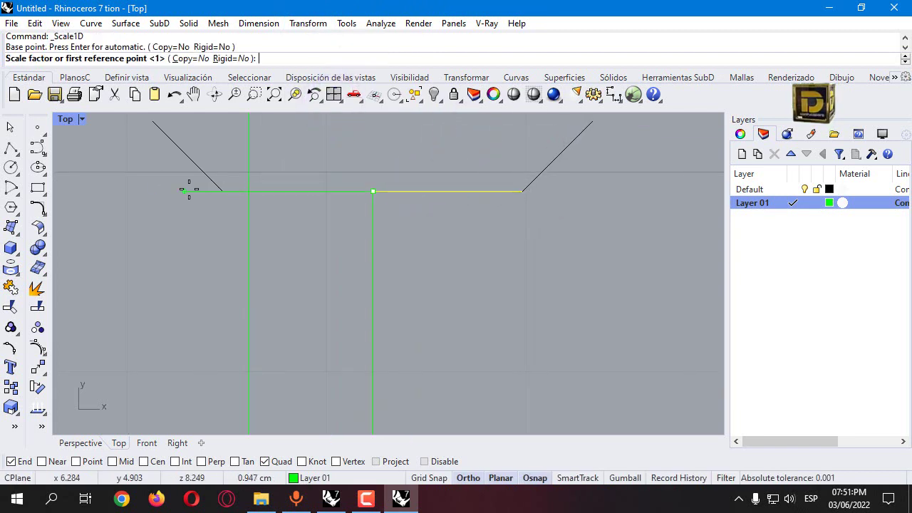
click(218, 190)
key(F8)
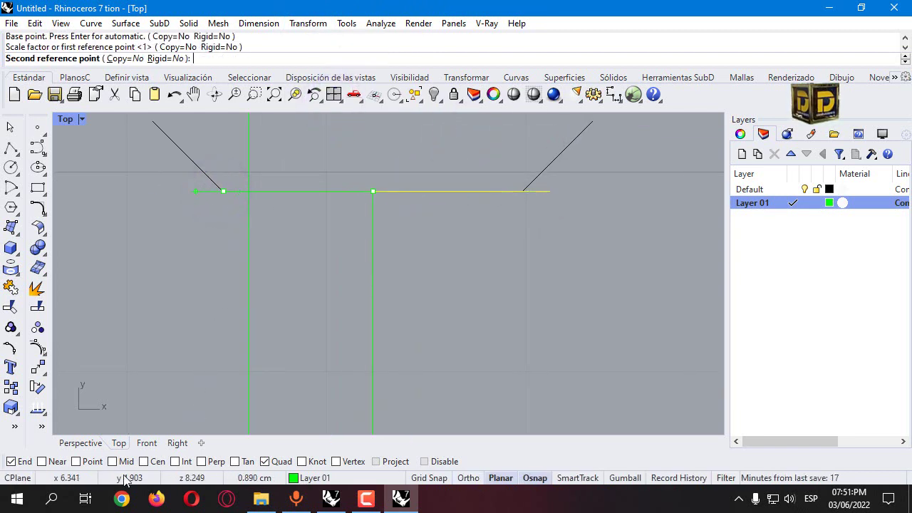
click(56, 462)
key(F8)
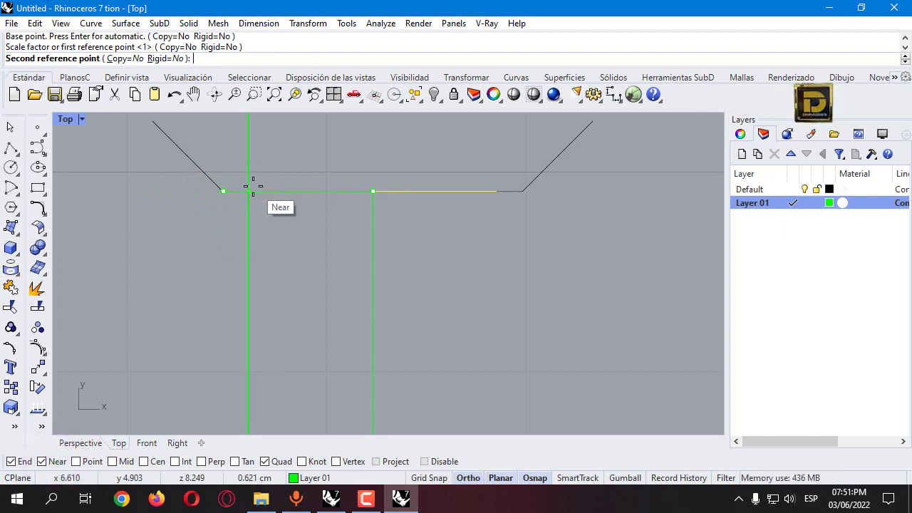
click(252, 187)
key(F8)
Move the left diagonal line by its lower end onto the left end of the shortened horizontal line
click(218, 193)
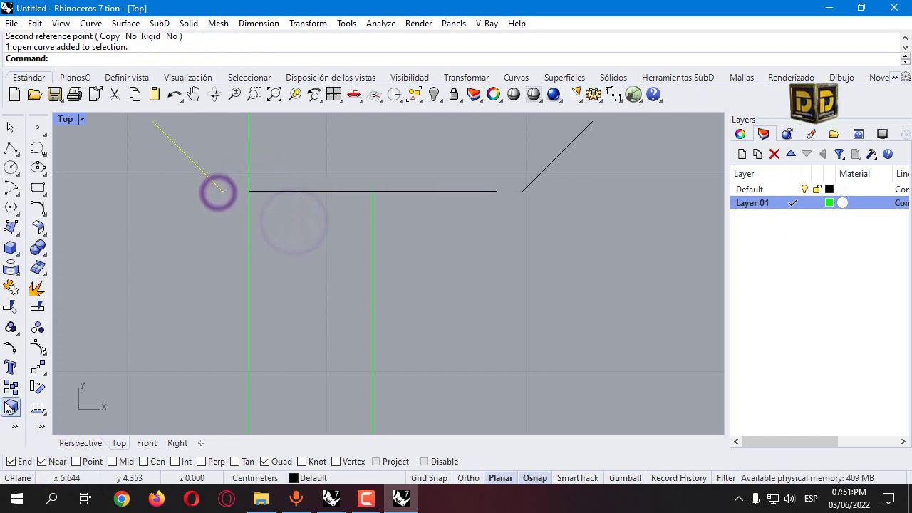
click(39, 365)
click(223, 190)
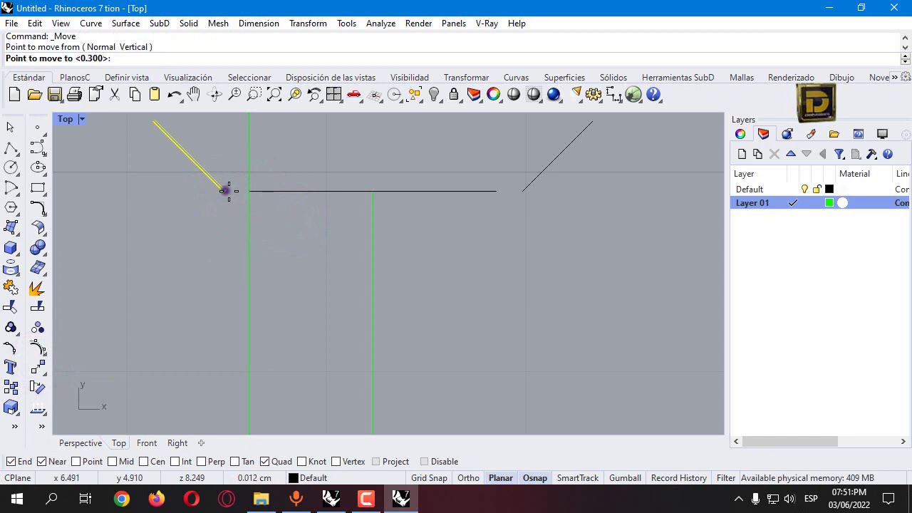
click(249, 191)
right_click(243, 191)
key(Escape)
Move the right diagonal line by its lower end onto the right end of the shortened horizontal line
click(533, 189)
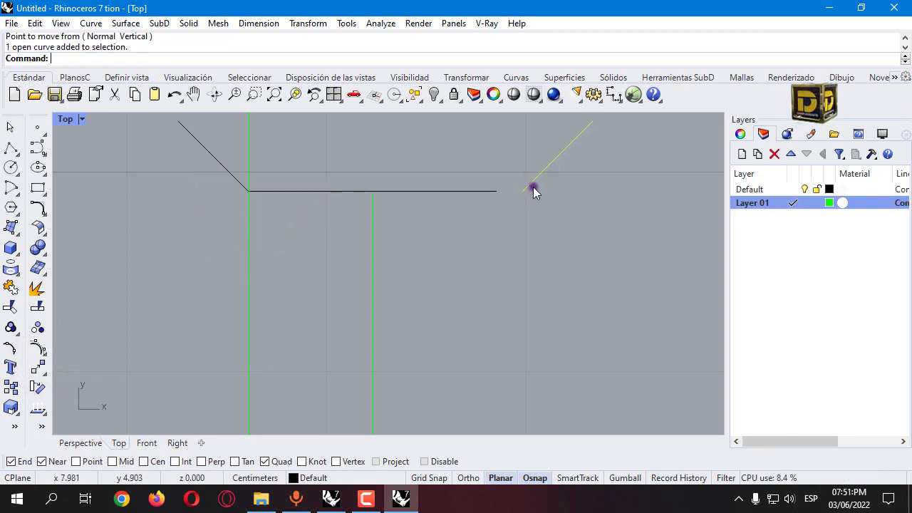
right_click(534, 187)
click(528, 187)
click(502, 189)
scroll(508, 242, down, 6)
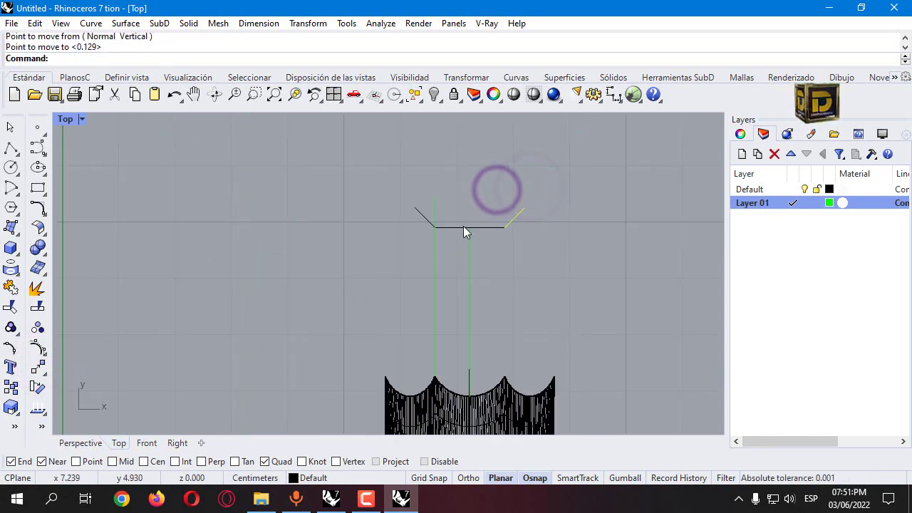
Delete the left vertical guide and, on the Default layer, draw a shallow arc from the horizontal line's right end to the scallop tip
key(Delete)
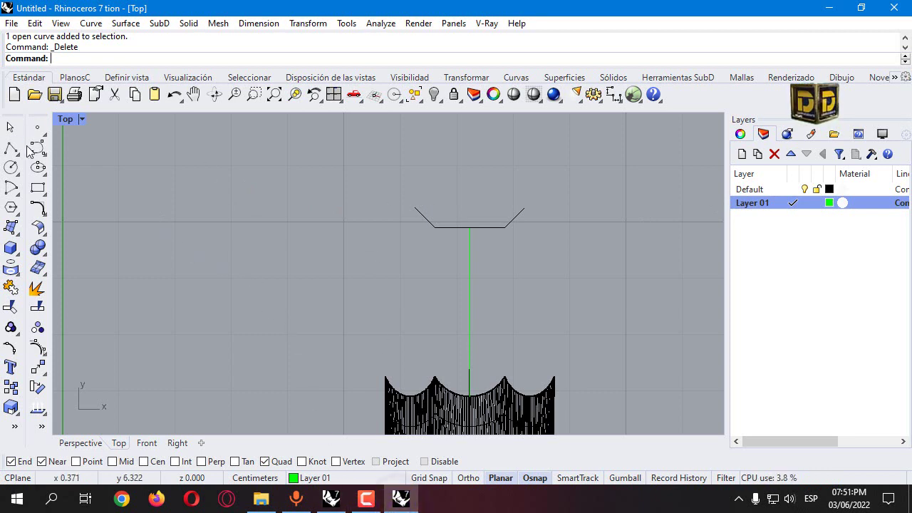
click(12, 166)
click(17, 191)
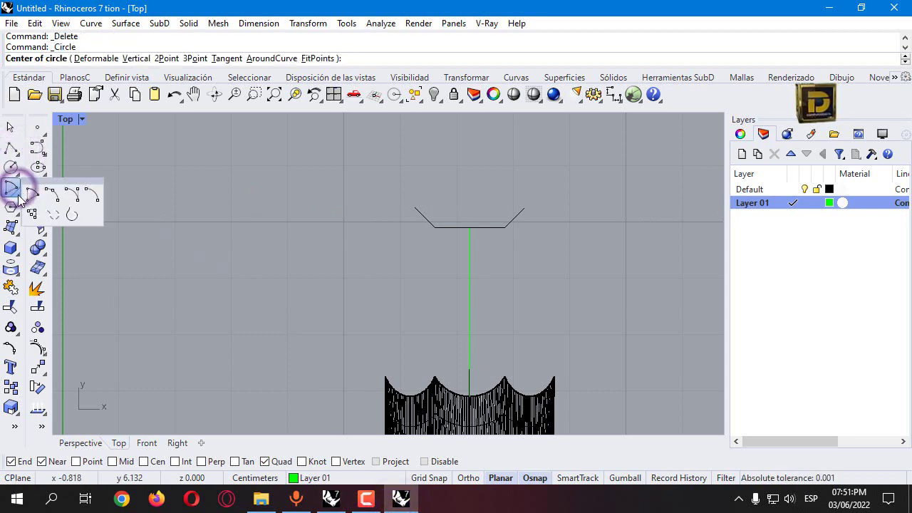
click(53, 195)
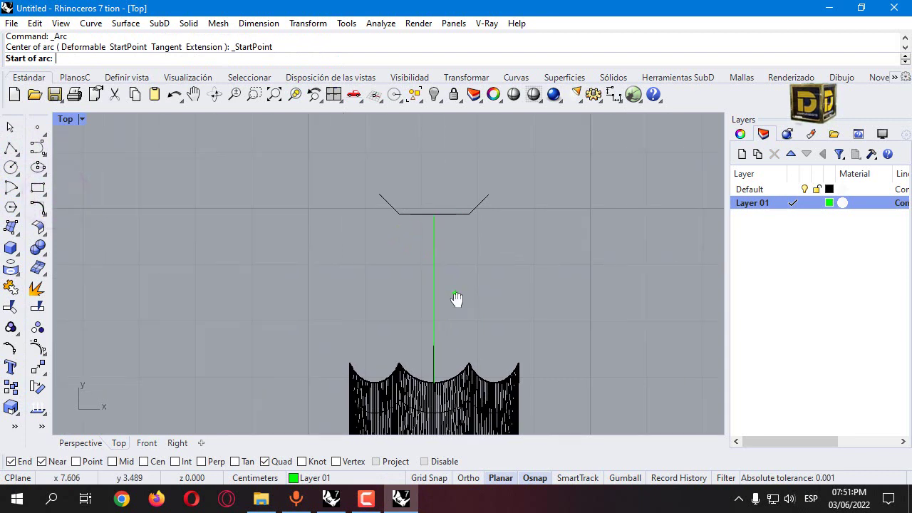
double_click(62, 119)
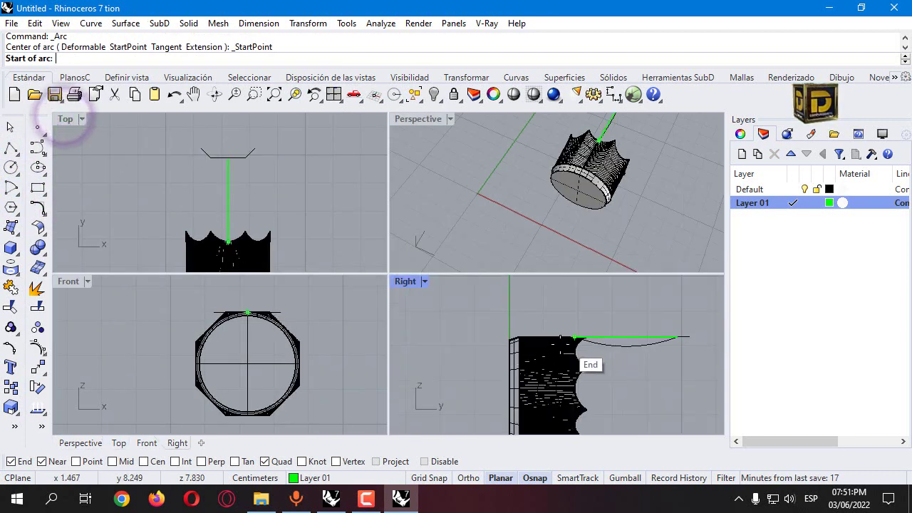
click(793, 188)
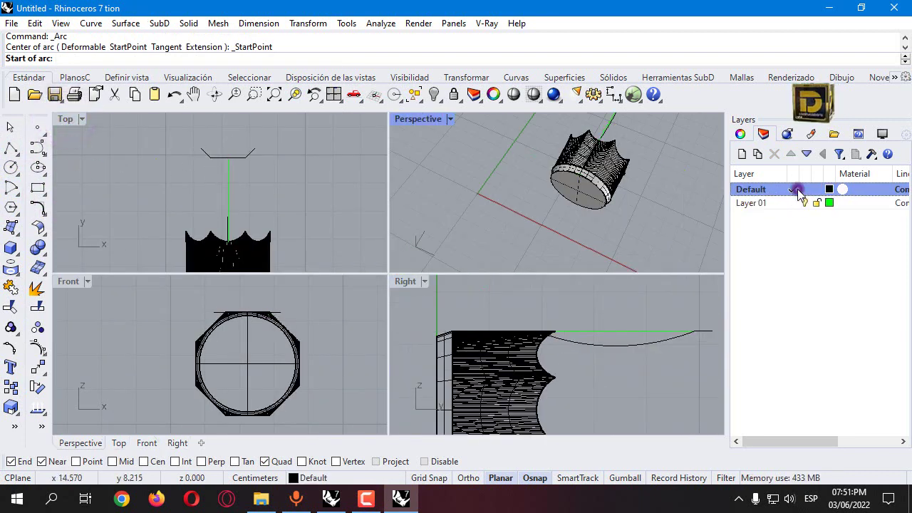
click(245, 156)
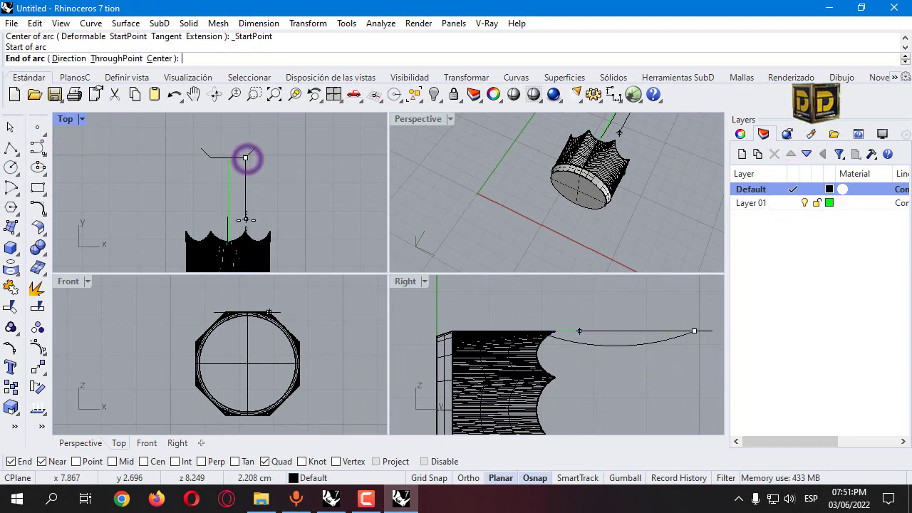
click(245, 232)
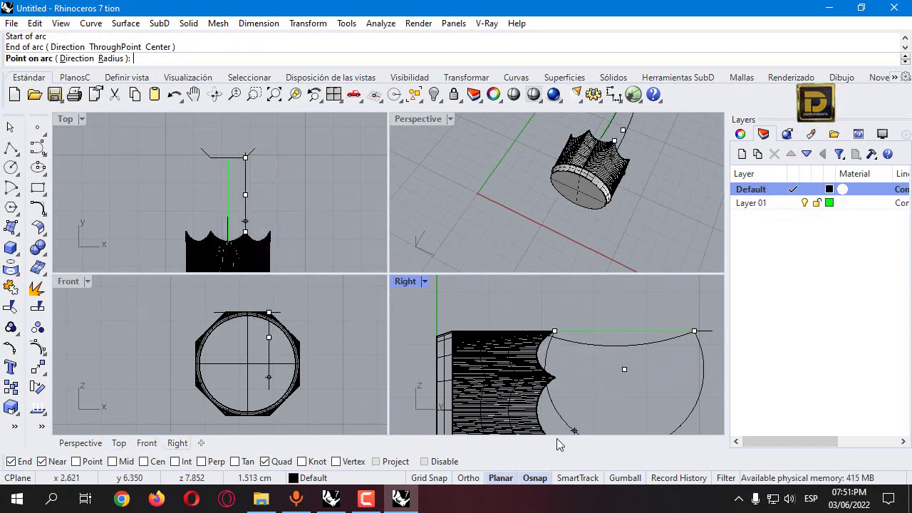
click(434, 462)
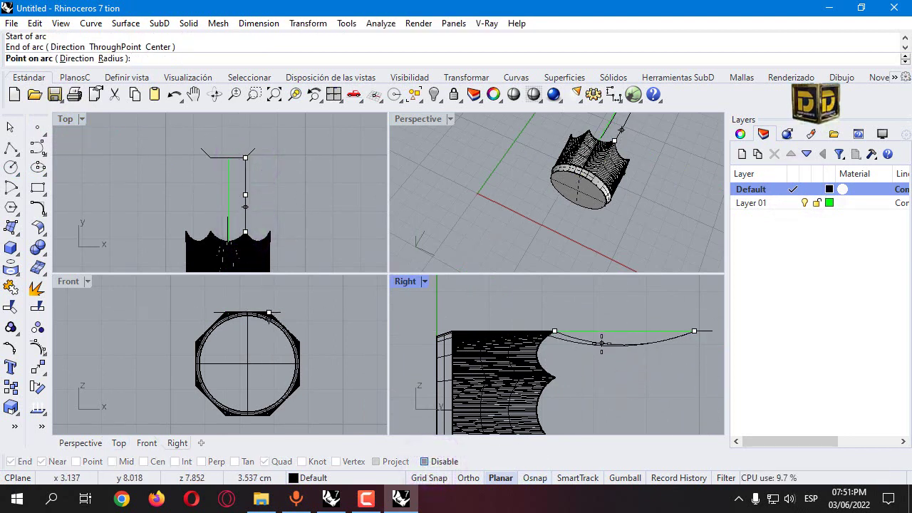
click(601, 344)
Mirror the new arc across the vertical centre line in the Top view, keeping the original
click(244, 171)
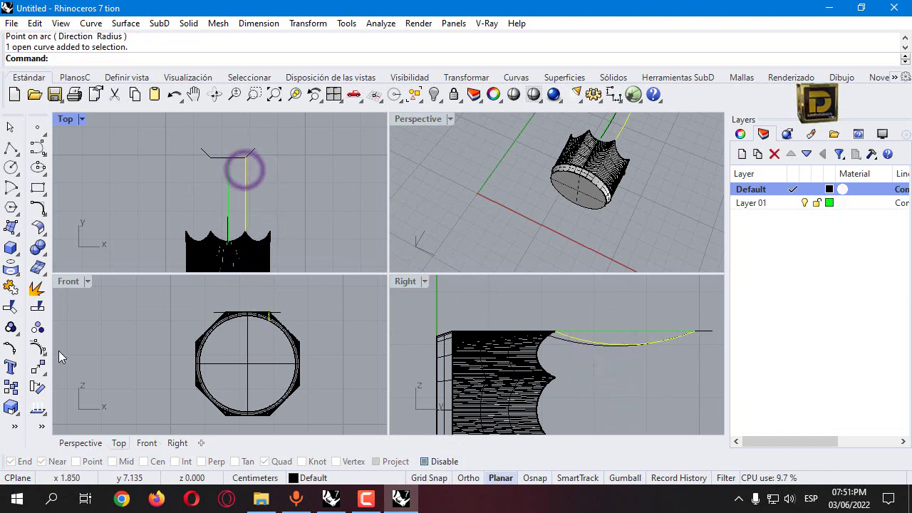
click(39, 367)
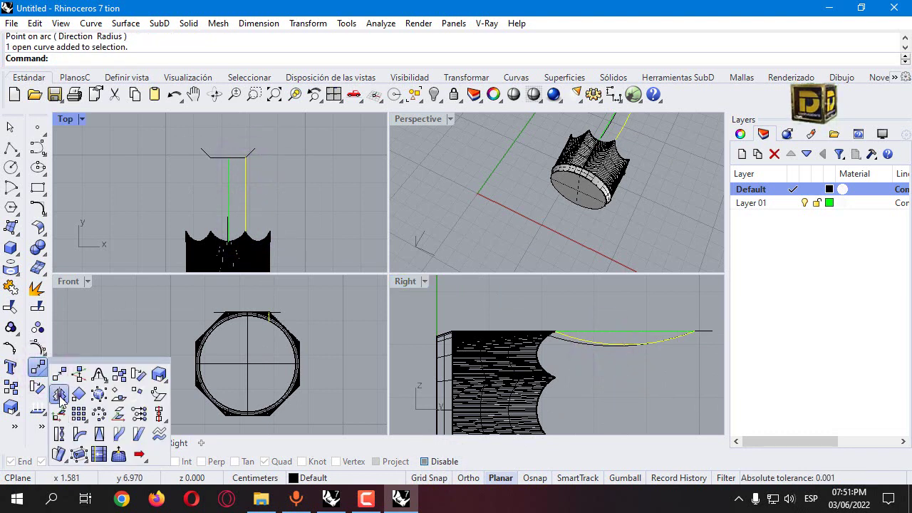
click(59, 394)
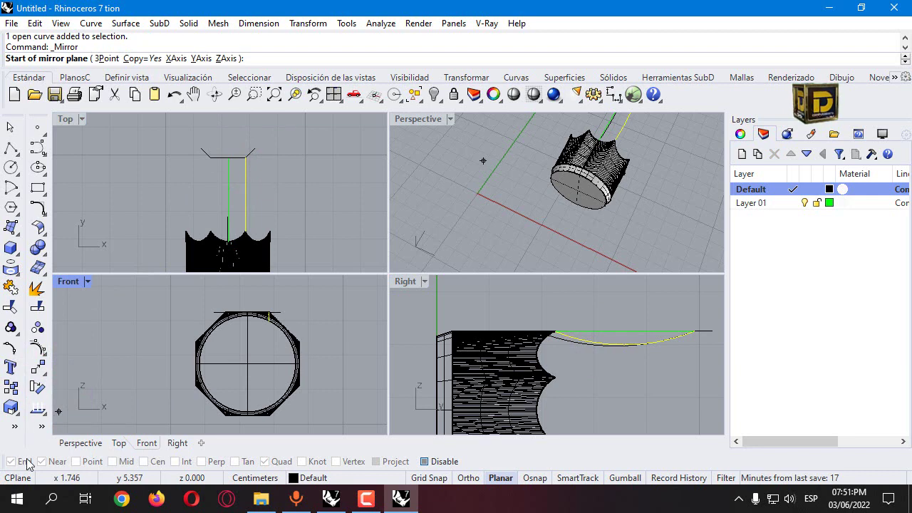
click(442, 462)
click(228, 157)
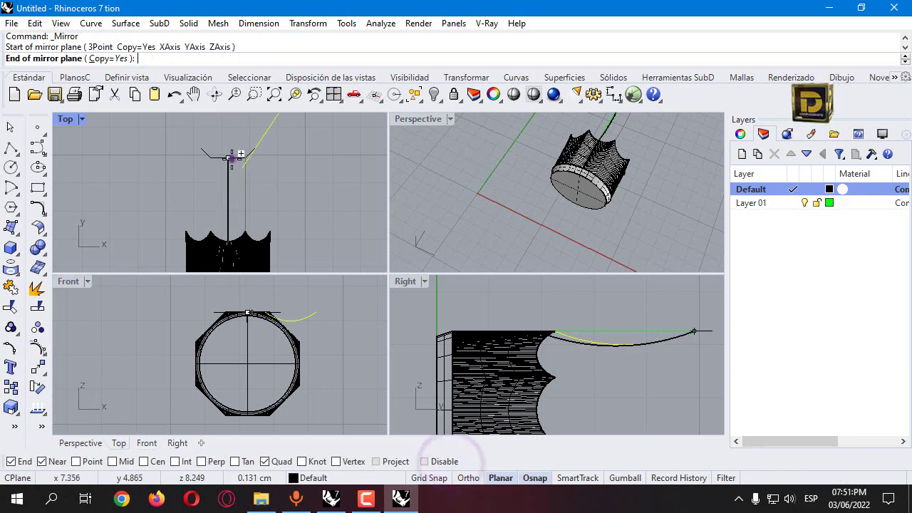
shift+click(234, 126)
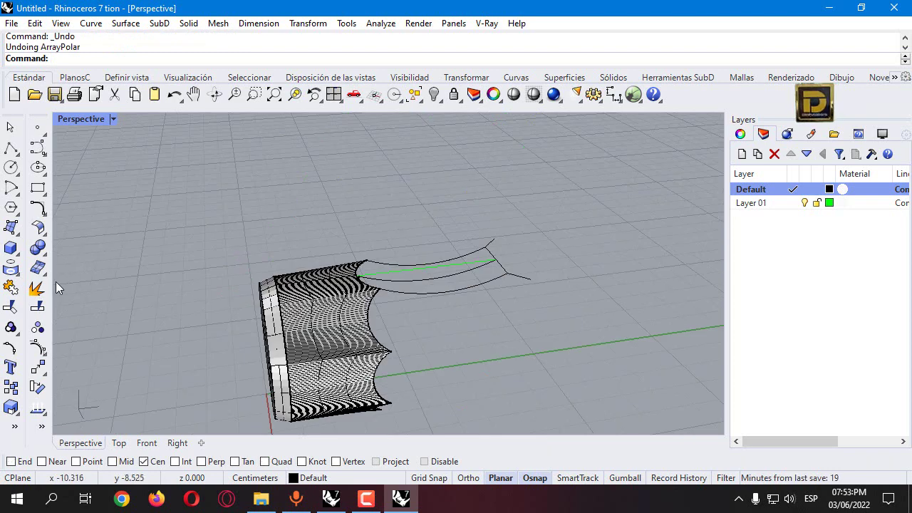
Polar-array the two outer arcs, the line joining their ends and both diagonals about the circle centre in the Front view, 4 items over 360 degrees
scroll(442, 274, up, 2)
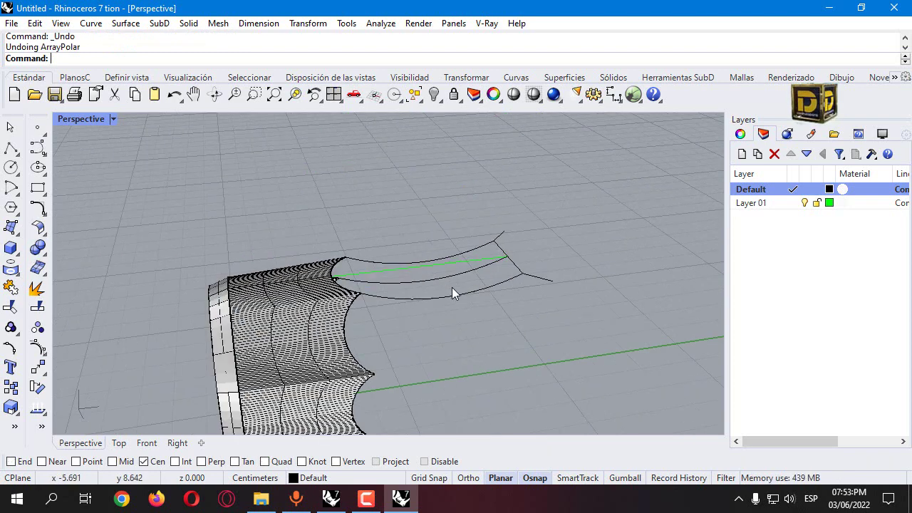
click(458, 247)
click(515, 263)
click(494, 230)
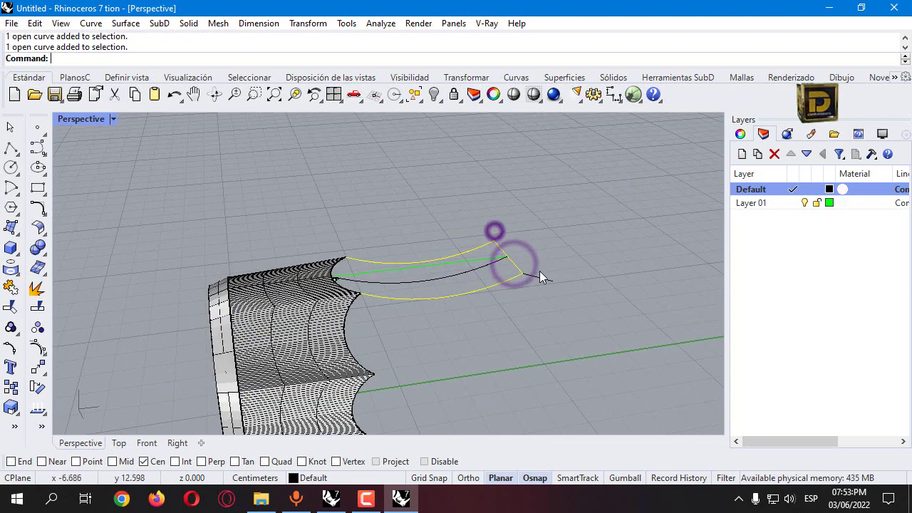
click(498, 226)
click(535, 282)
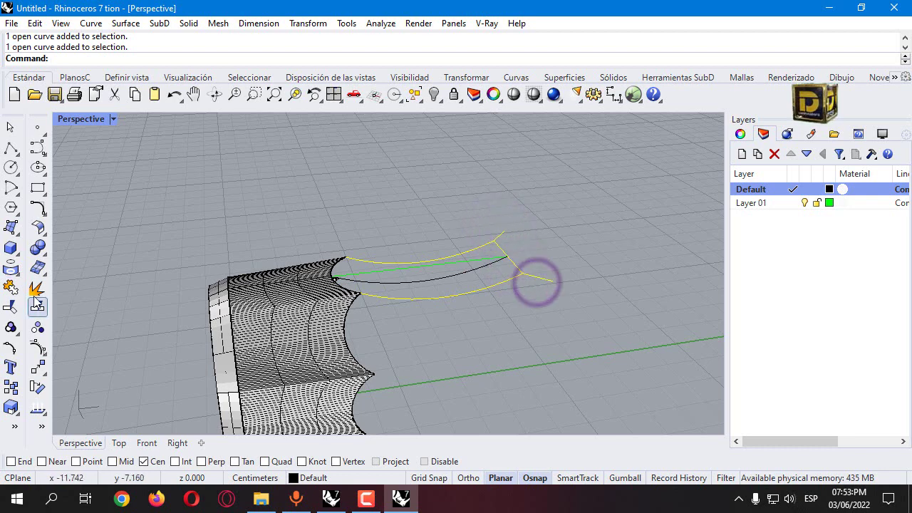
click(43, 368)
click(96, 418)
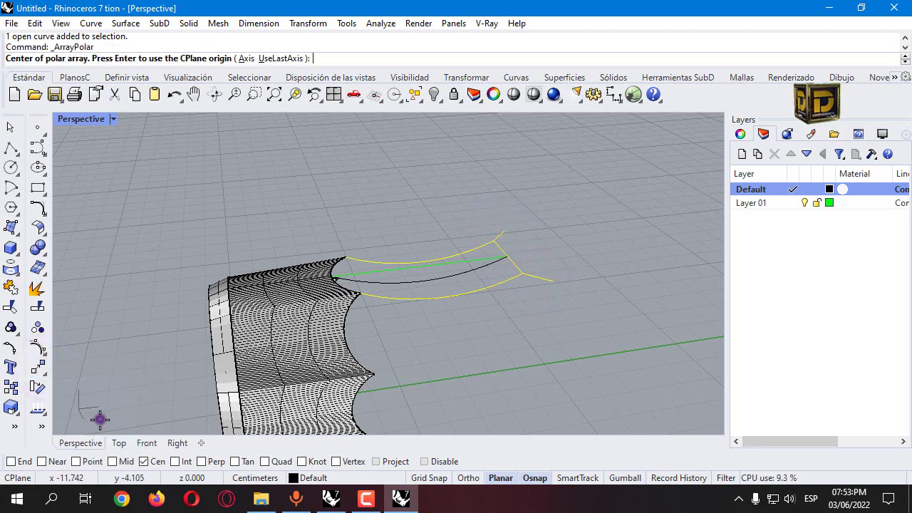
right_drag(95, 417, 141, 164)
double_click(88, 119)
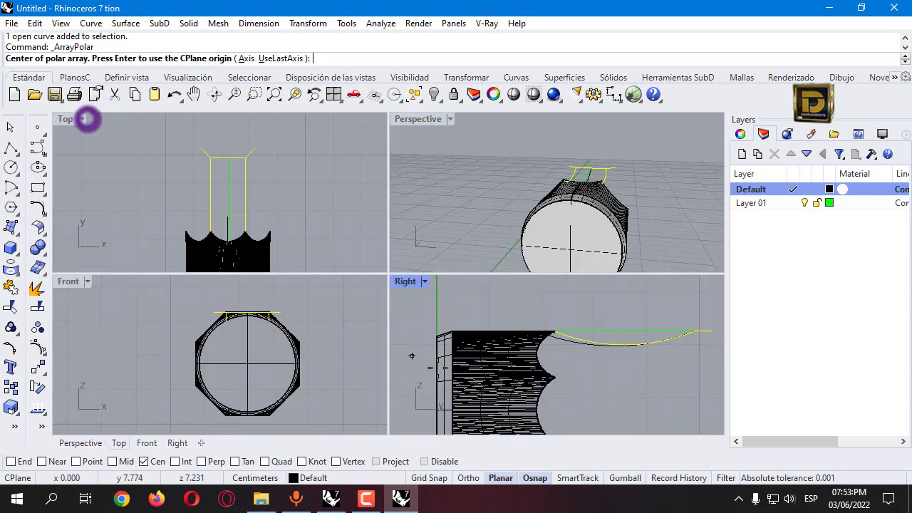
click(290, 390)
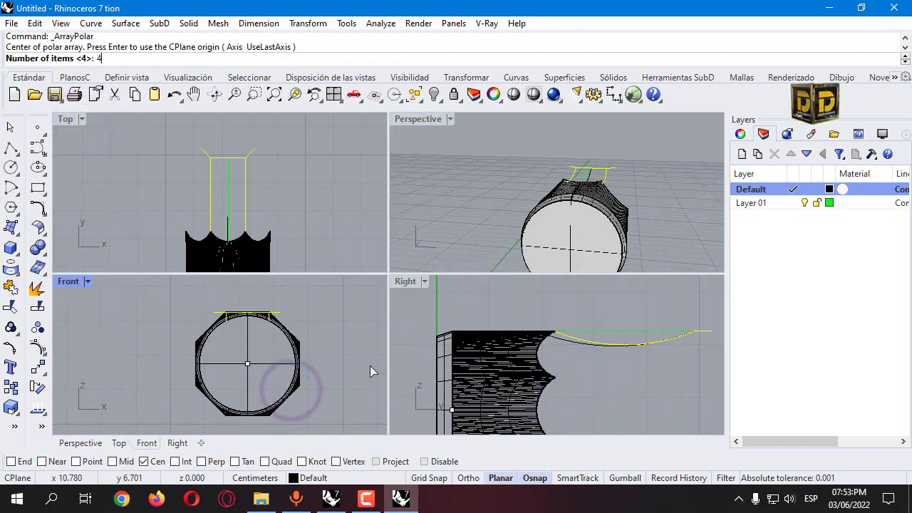
text(4)
key(Return)
key(Return)
key(Return)
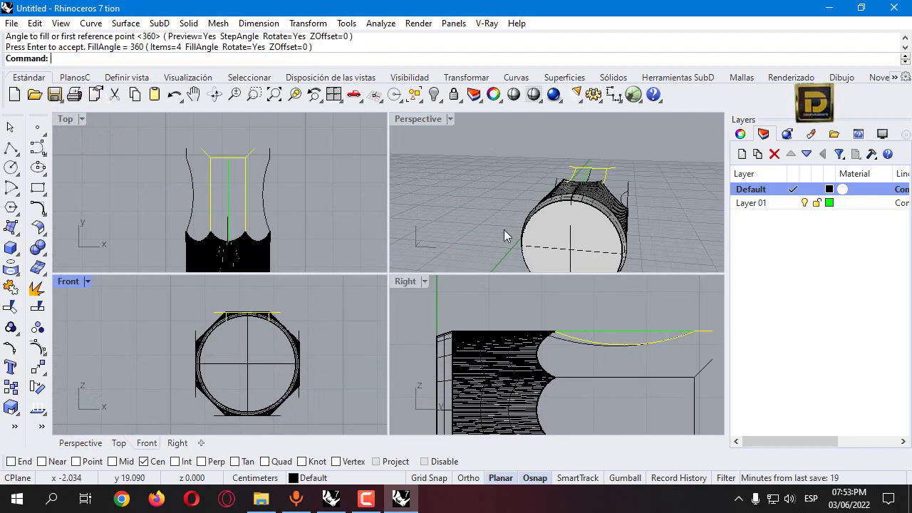
double_click(427, 119)
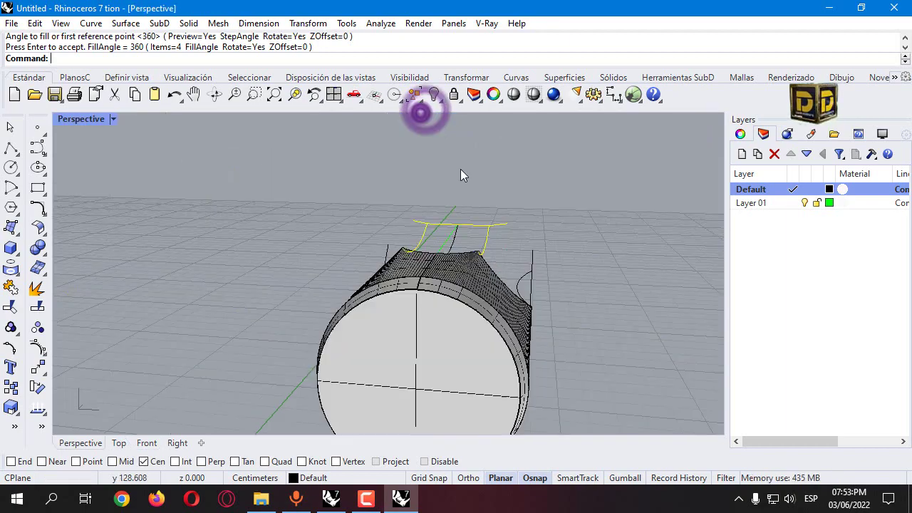
right_drag(460, 168, 577, 287)
key(Escape)
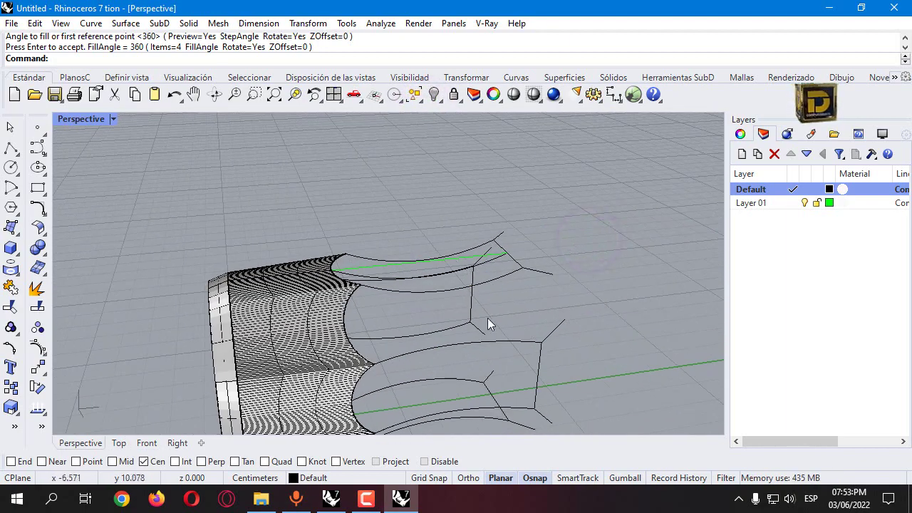
Using the End snap, bridge the two gaps between diagonal ends on the near side of the profile with single-segment polylines
mouse_move(488, 318)
right_down()
mouse_move(473, 320)
mouse_move(487, 335)
right_up()
click(10, 148)
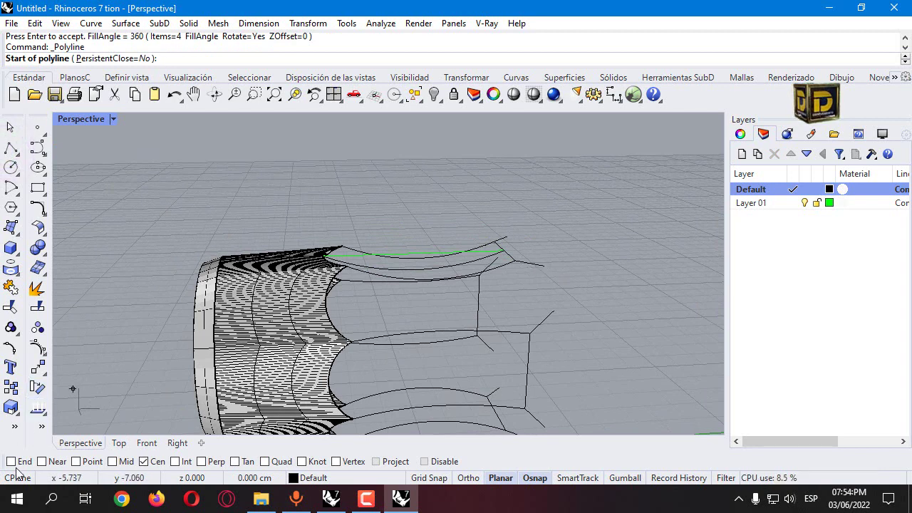
click(542, 265)
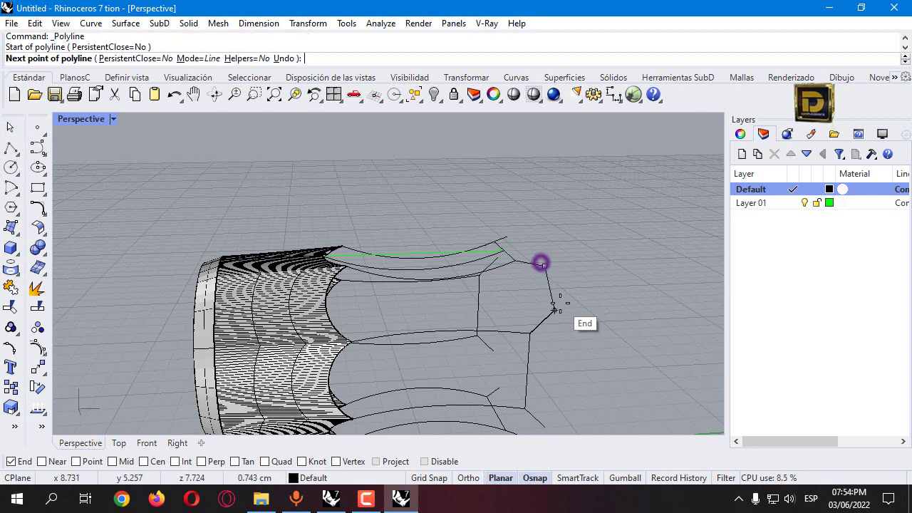
click(557, 307)
key(Return)
scroll(580, 283, down, 3)
key(Return)
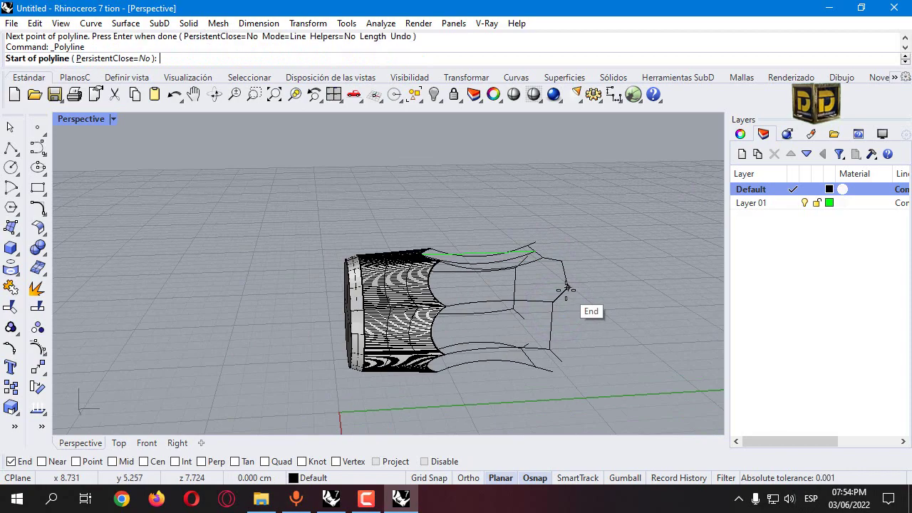
scroll(553, 371, up, 4)
click(569, 351)
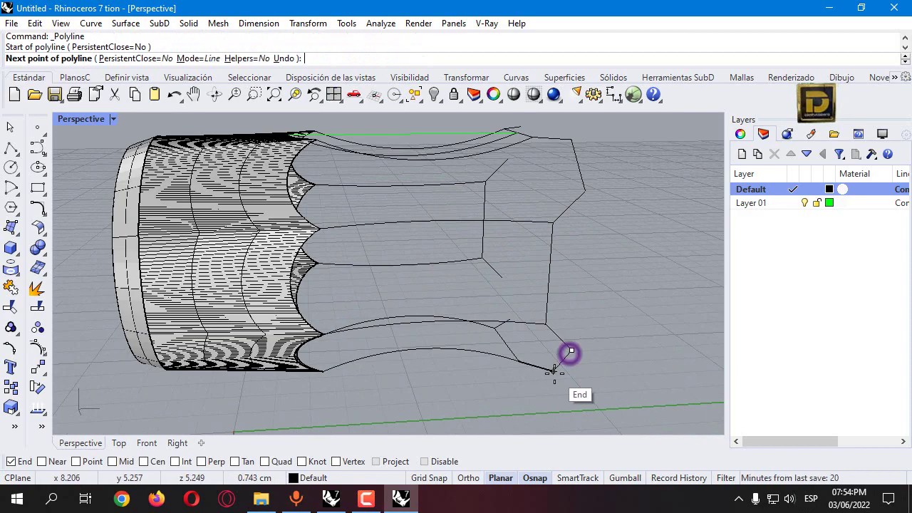
click(554, 371)
key(Return)
Close the remaining two gaps between diagonal ends on the opposite side of the profile with single-segment polylines
right_drag(407, 321, 644, 287)
key(Return)
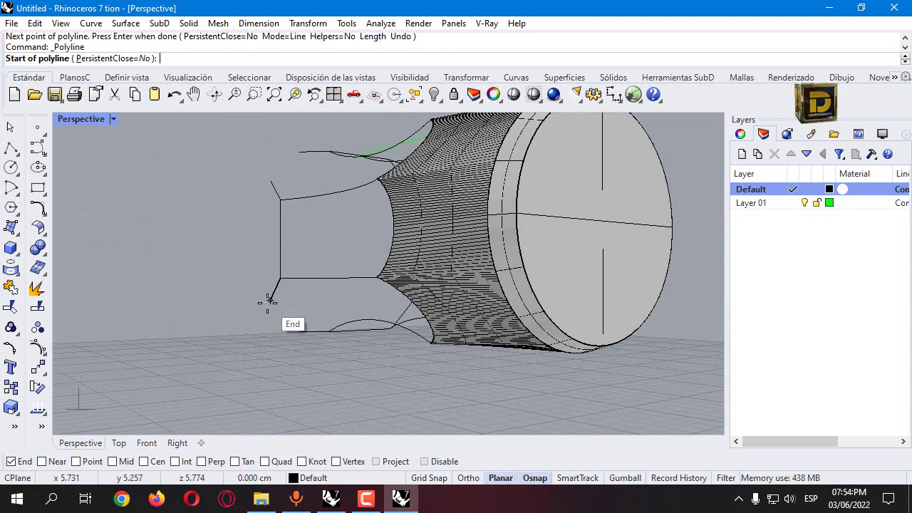
click(268, 302)
click(306, 332)
key(Return)
right_drag(236, 248, 629, 259)
scroll(320, 200, up, 3)
key(Return)
click(326, 171)
key(Return)
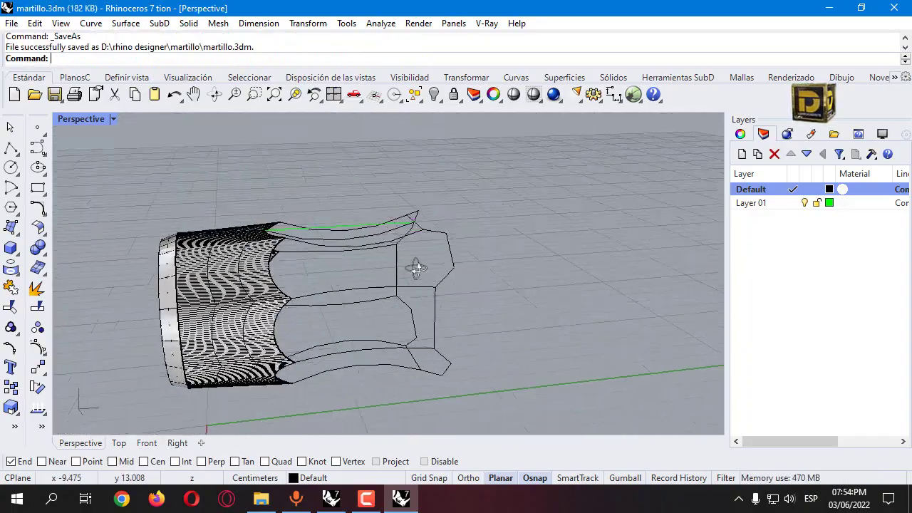
Join all straight segments of the end profile into one closed curve
right_drag(413, 265, 459, 321)
drag(386, 198, 453, 403)
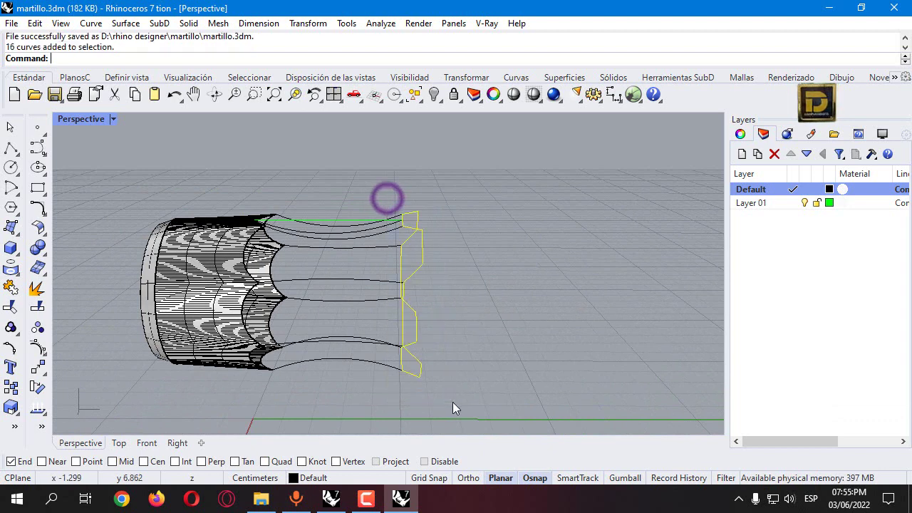
click(10, 288)
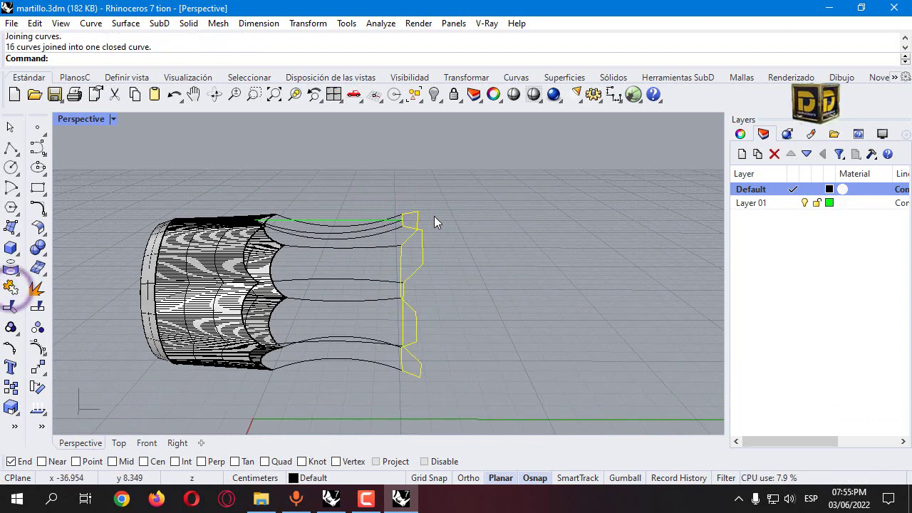
Check the closed scalloped edge curve and hide the green guide line
click(248, 262)
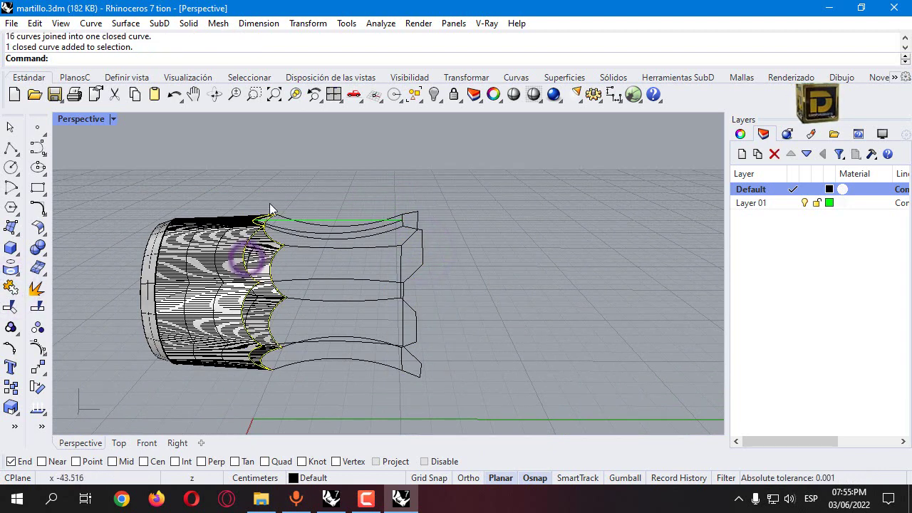
click(337, 217)
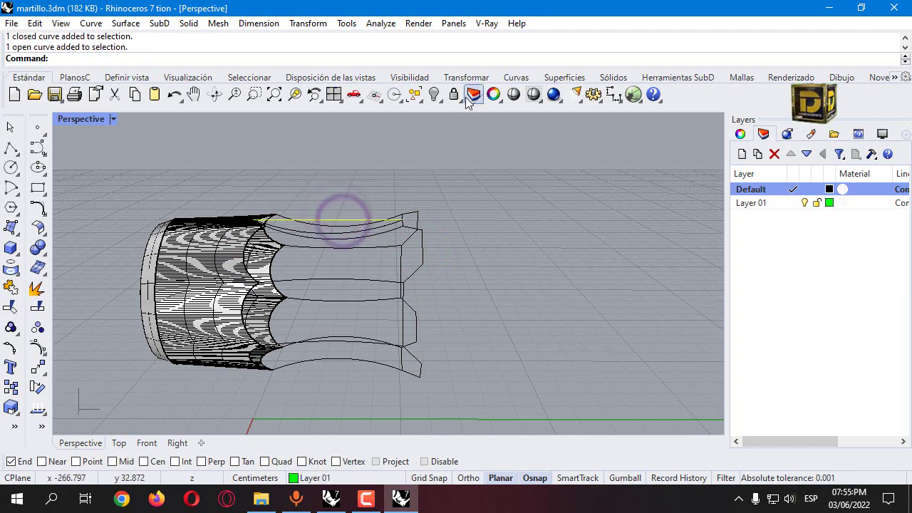
click(434, 94)
Create a network surface from the arcs, the scalloped edge and the closed end profile, and check it from several sides
drag(442, 394, 420, 400)
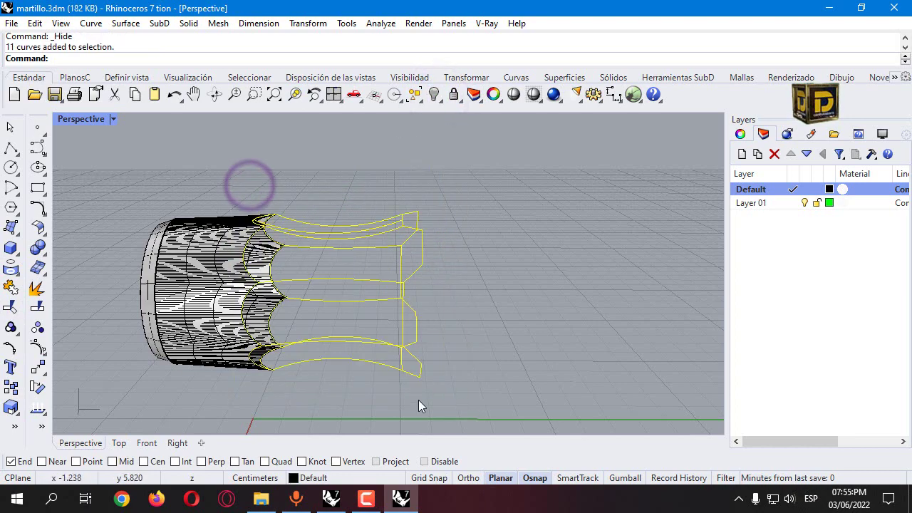
scroll(421, 375, up, 8)
scroll(426, 309, down, 10)
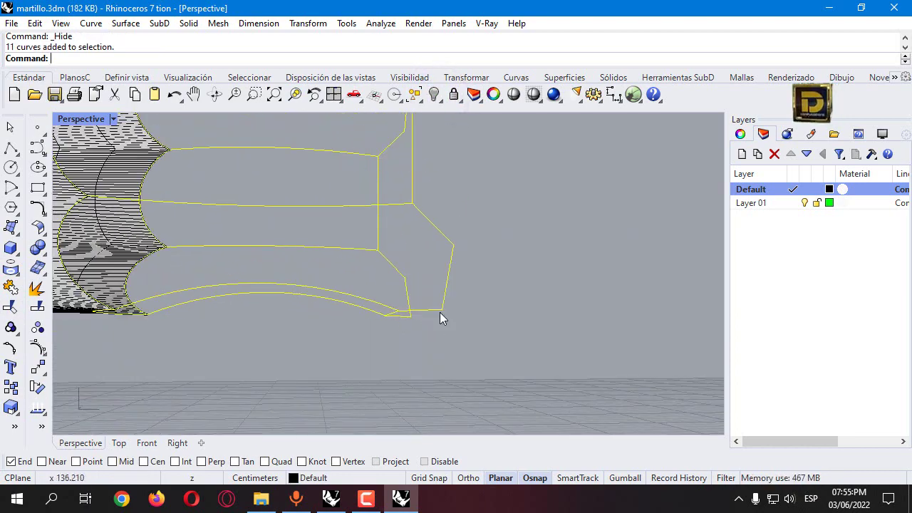
click(17, 233)
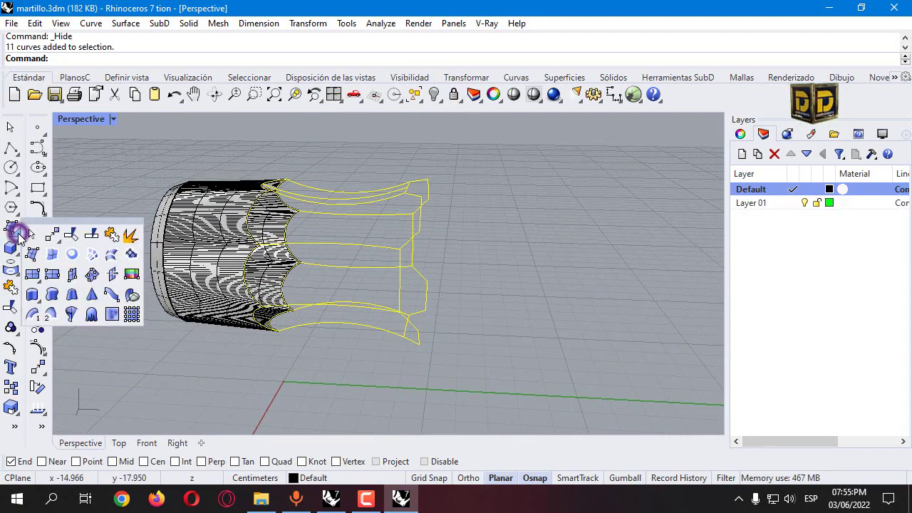
click(88, 257)
click(682, 334)
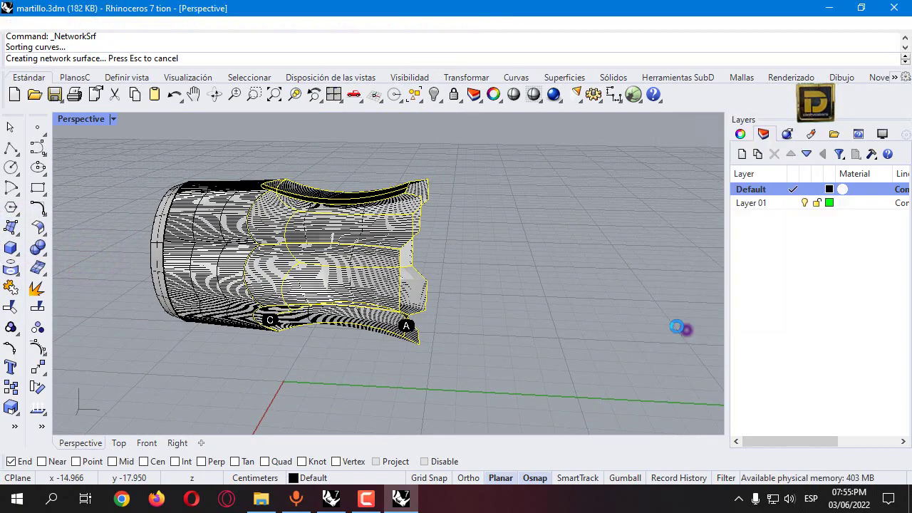
right_drag(289, 361, 261, 214)
right_click(315, 220)
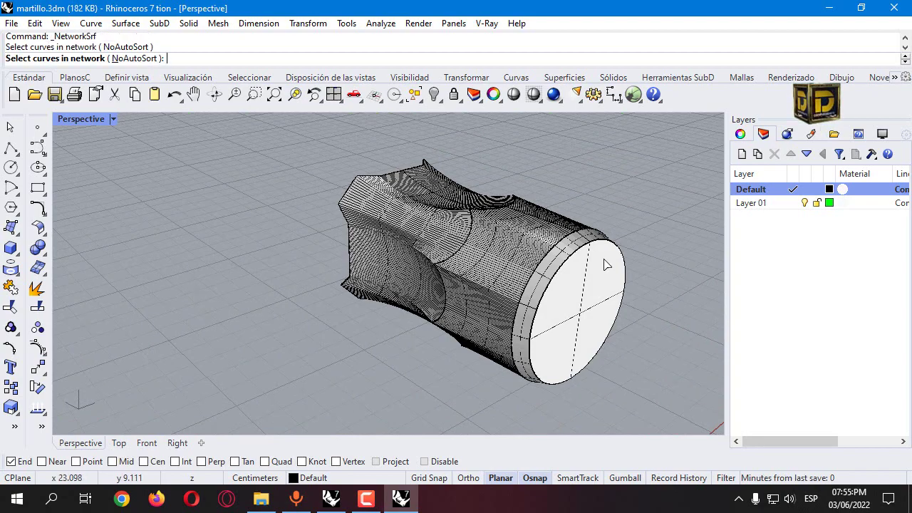
right_drag(604, 265, 377, 426)
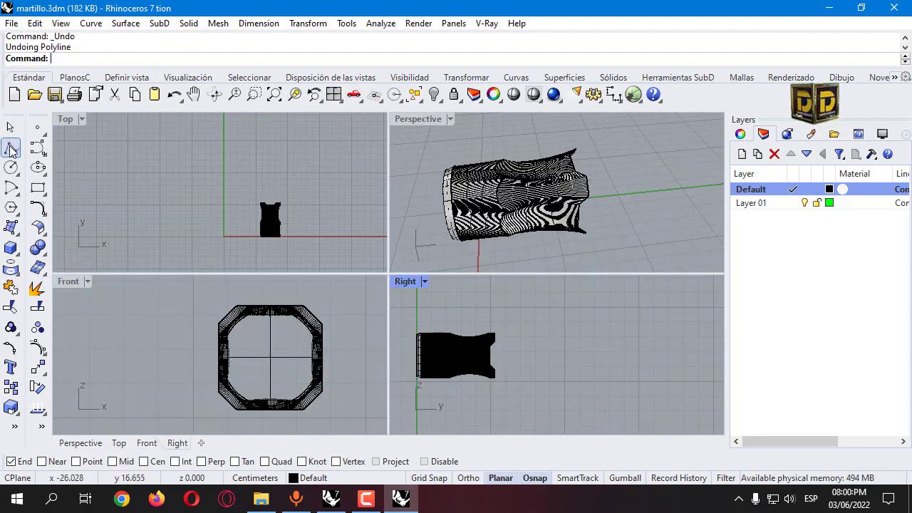
On Layer 01, draw a guide polyline from the head's upper end corner, 10 cm straight outward along its axis and 2.5 cm down
click(10, 148)
click(793, 203)
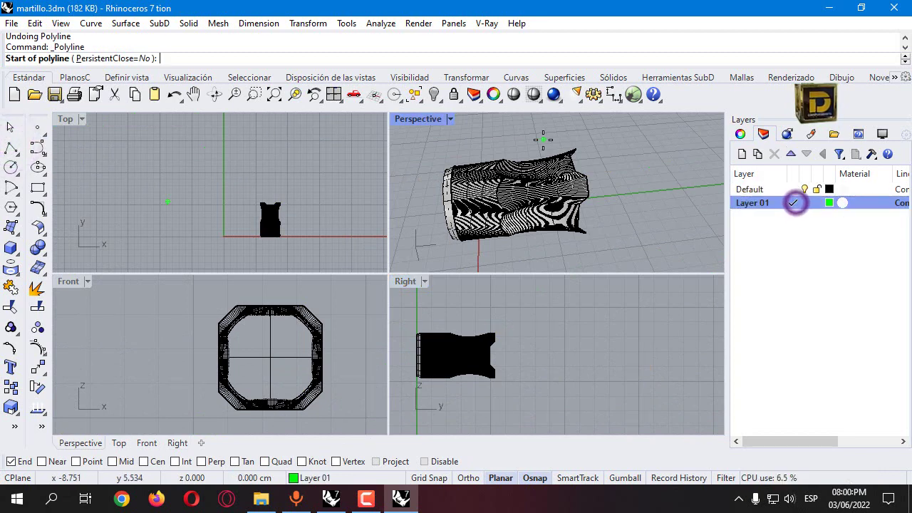
click(601, 174)
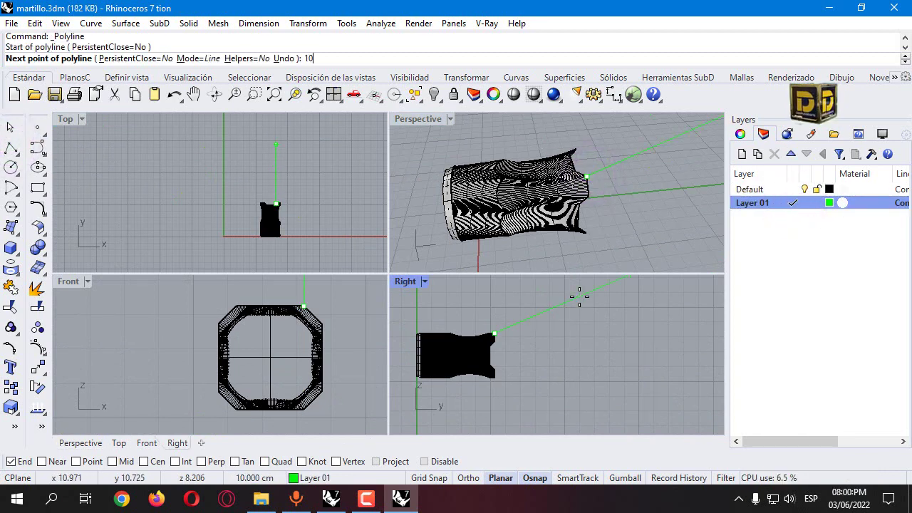
text(10)
key(Return)
key(F8)
click(578, 297)
key(F8)
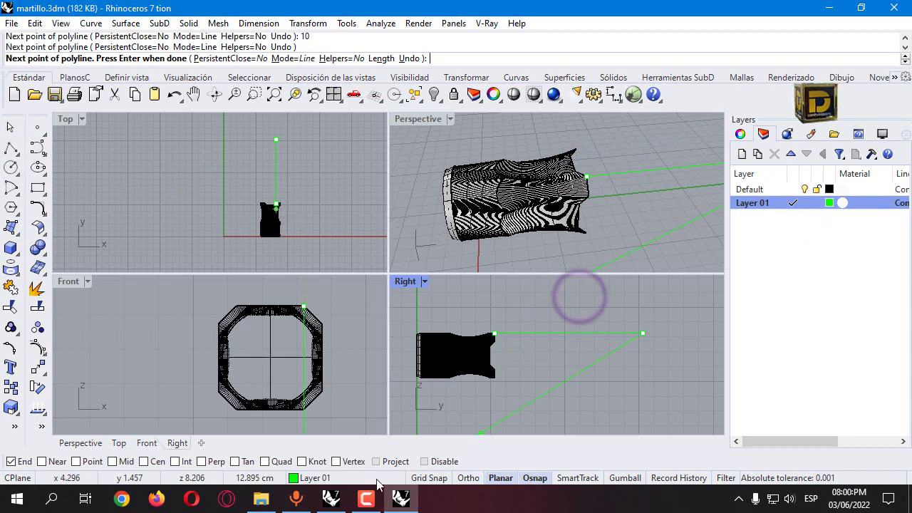
text(2.)
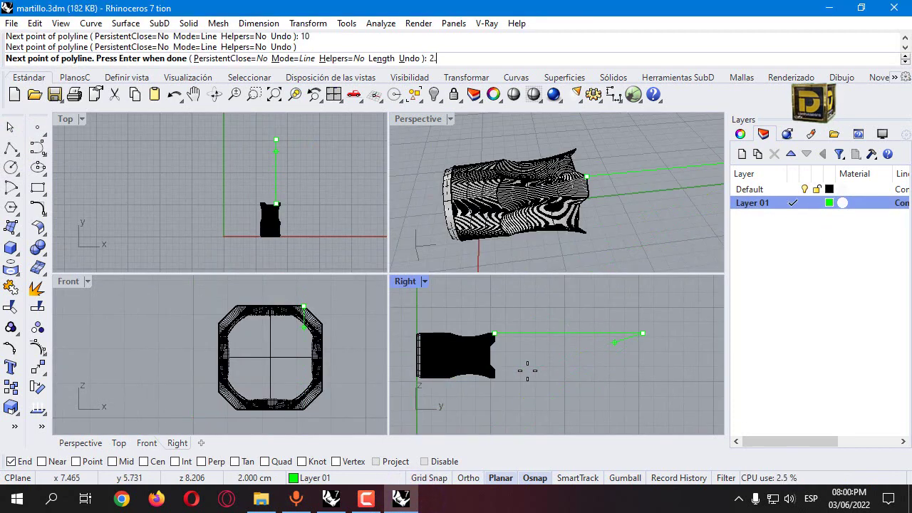
text(5)
key(Return)
click(634, 361)
key(Return)
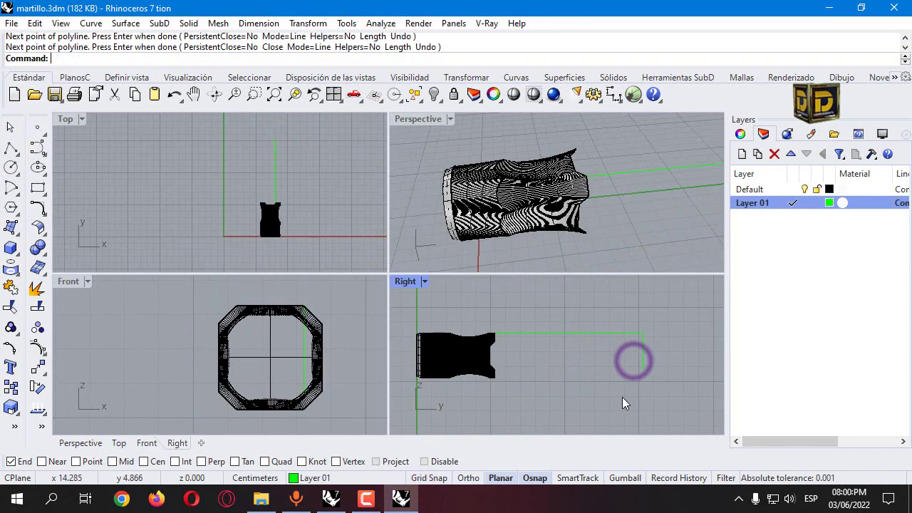
Start a second guide polyline at the head's lower end corner with a 2 cm segment straight down
key(Return)
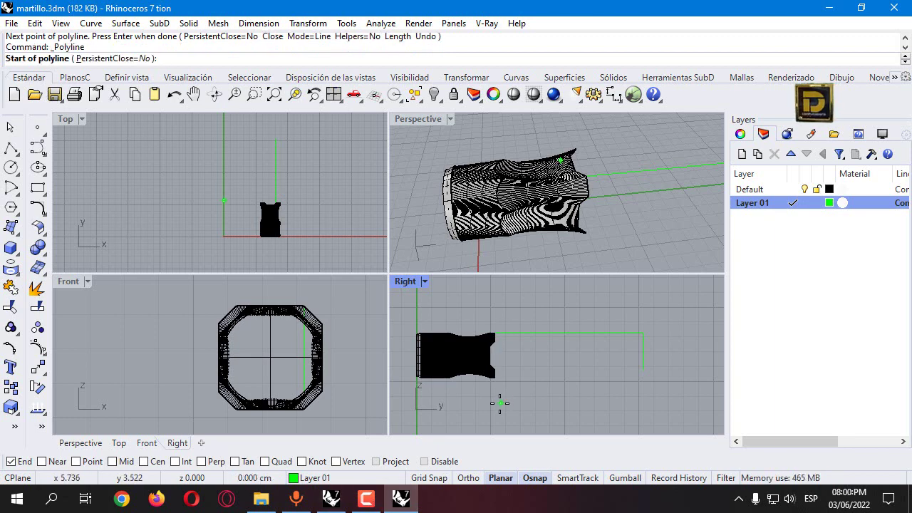
scroll(499, 376, up, 3)
click(494, 371)
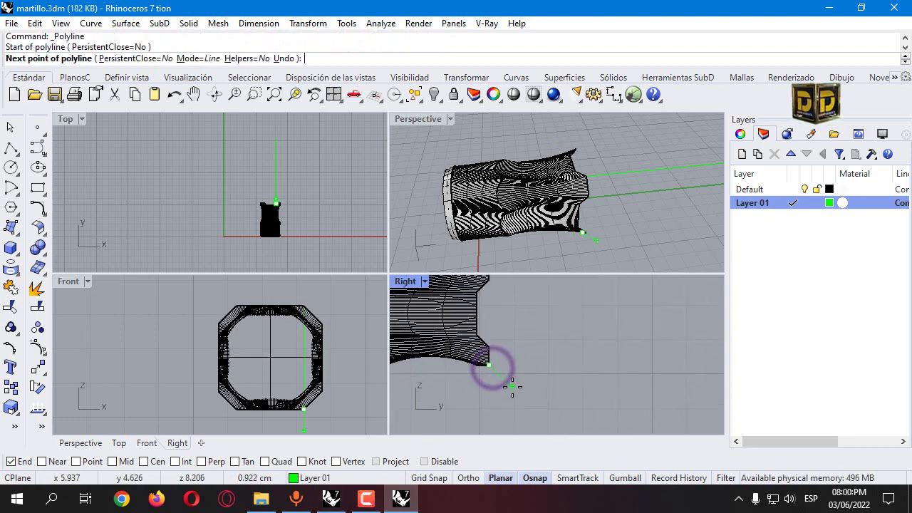
text(2)
key(Return)
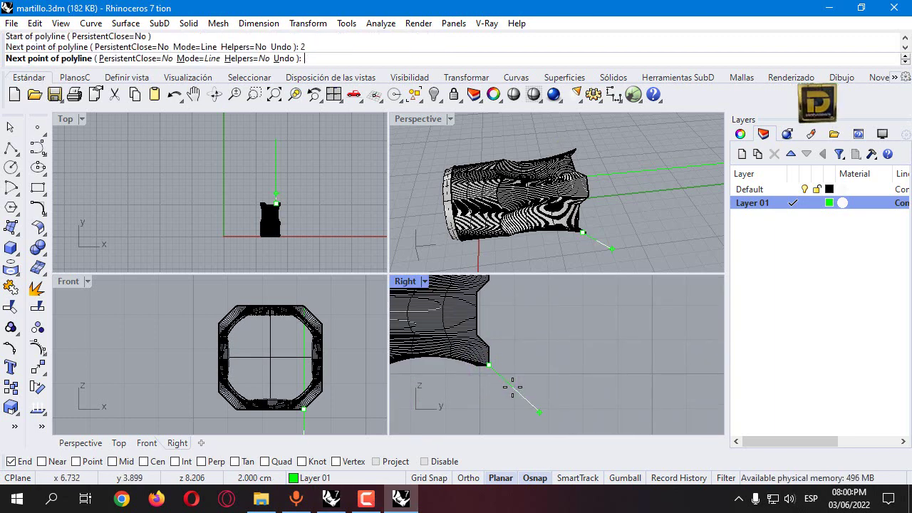
click(493, 423)
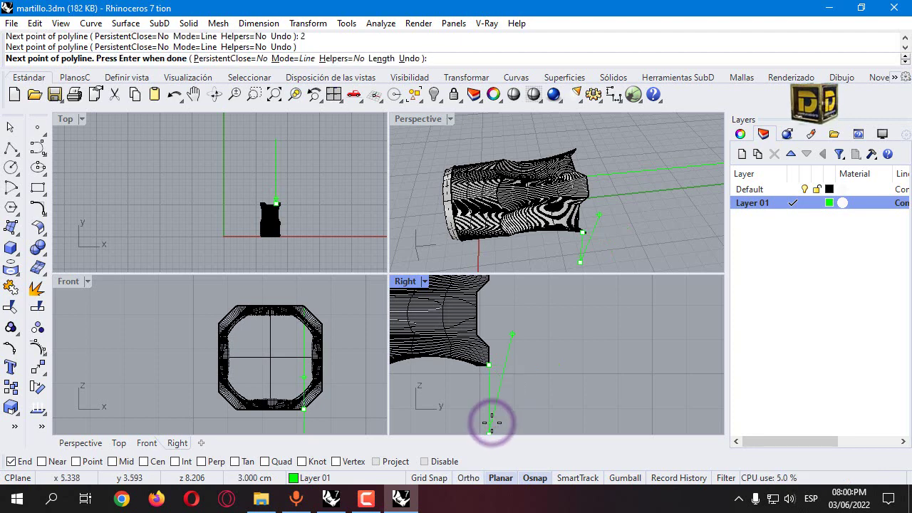
Continue the lower guide polyline 3 cm outward parallel to the head's axis and 2.5 cm straight up, and end it there
text(3)
key(Return)
scroll(507, 333, down, 3)
scroll(508, 332, down, 1)
click(548, 381)
key(F8)
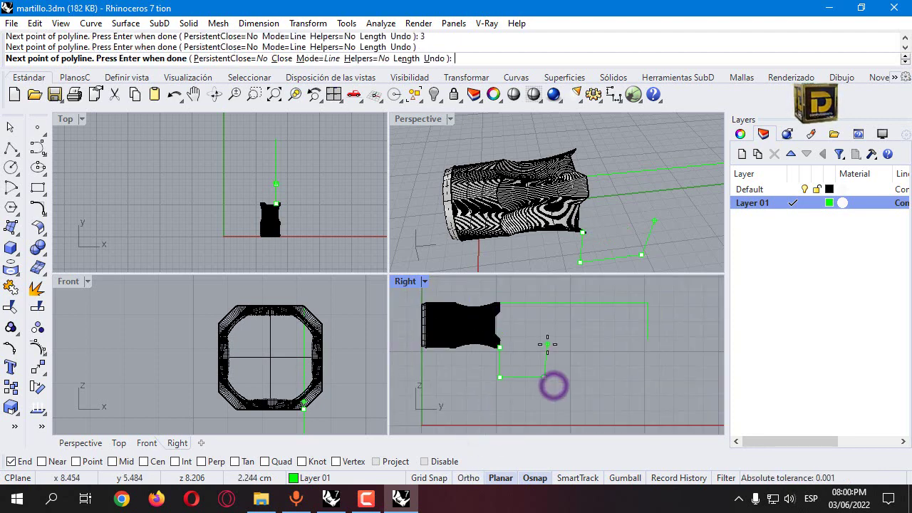
text(2.5)
key(Return)
key(F8)
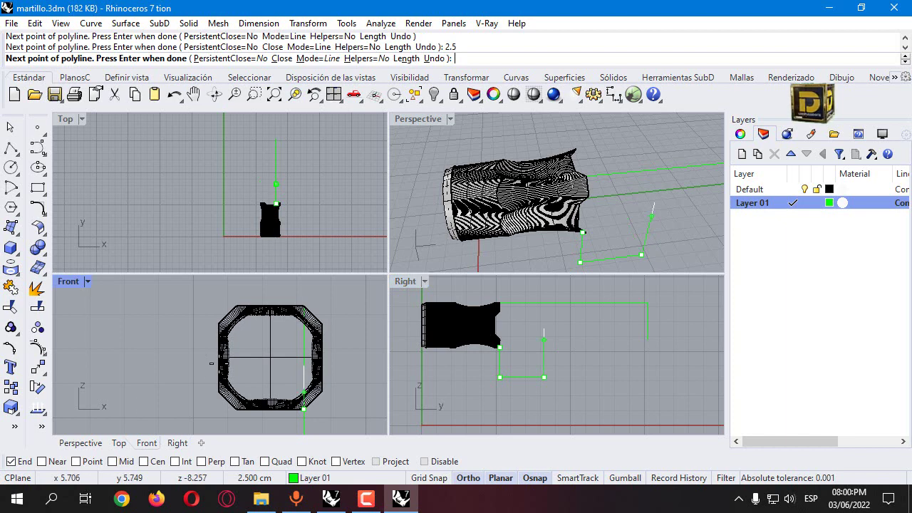
key(F8)
click(543, 329)
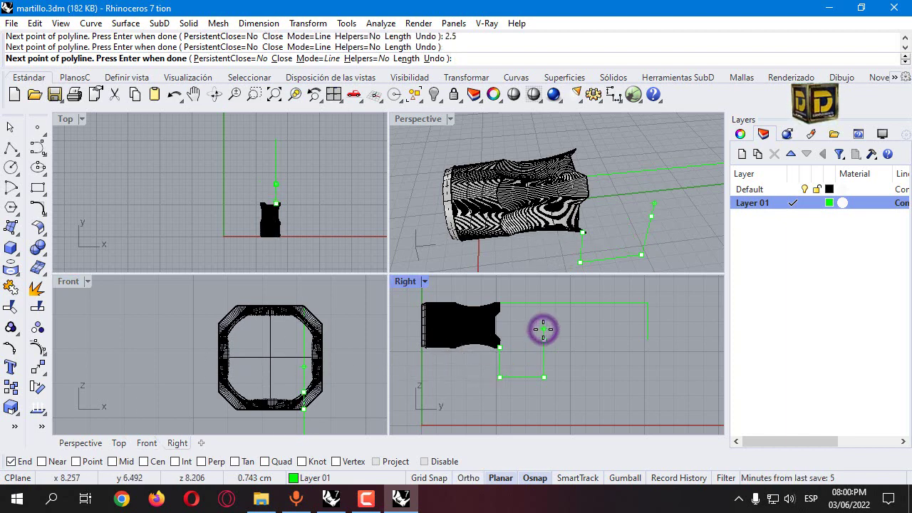
right_click(538, 325)
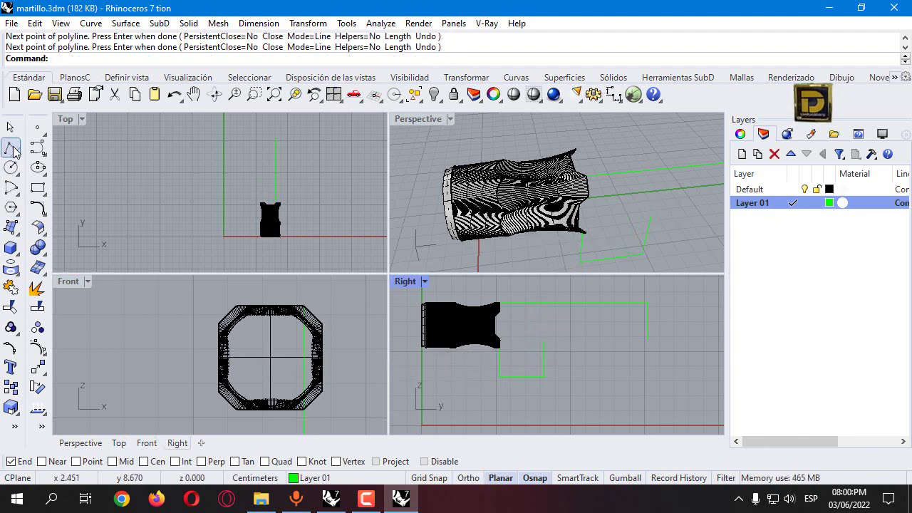
On the Default layer, draw a degree-3 curve arching from the head's upper end corner to the free end of the upper guide
click(38, 147)
click(793, 188)
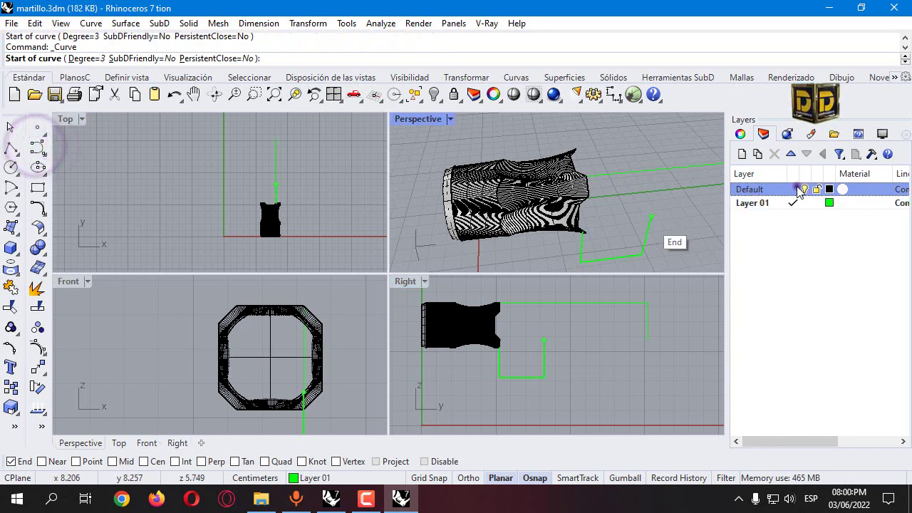
click(542, 340)
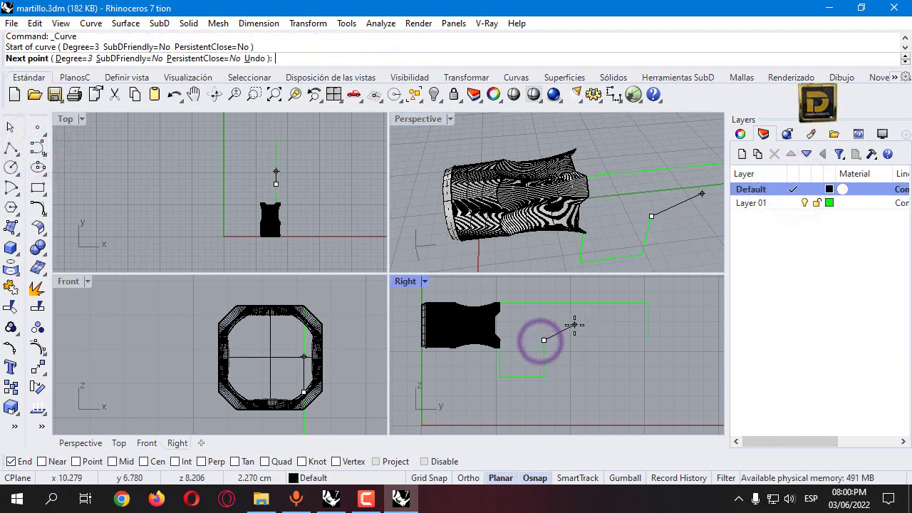
right_click(563, 328)
right_click(541, 324)
click(500, 303)
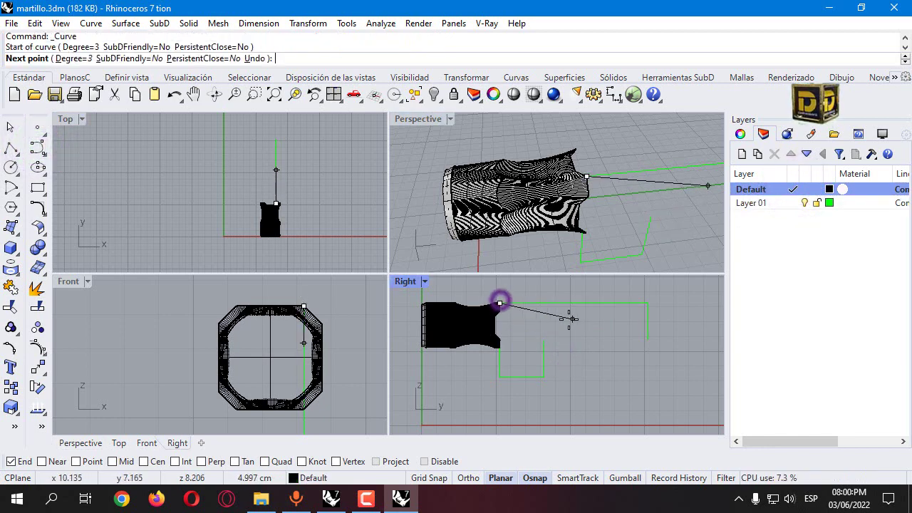
scroll(506, 303, up, 4)
click(522, 298)
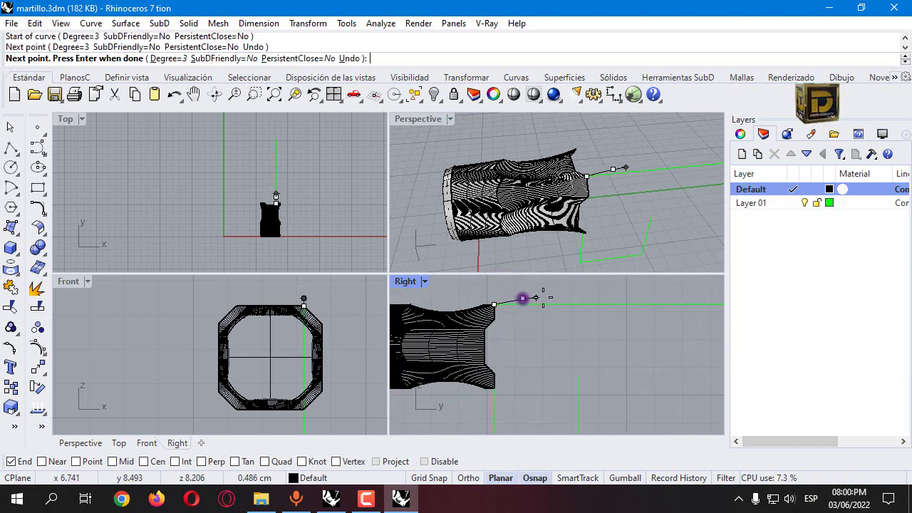
scroll(562, 295, down, 4)
click(588, 292)
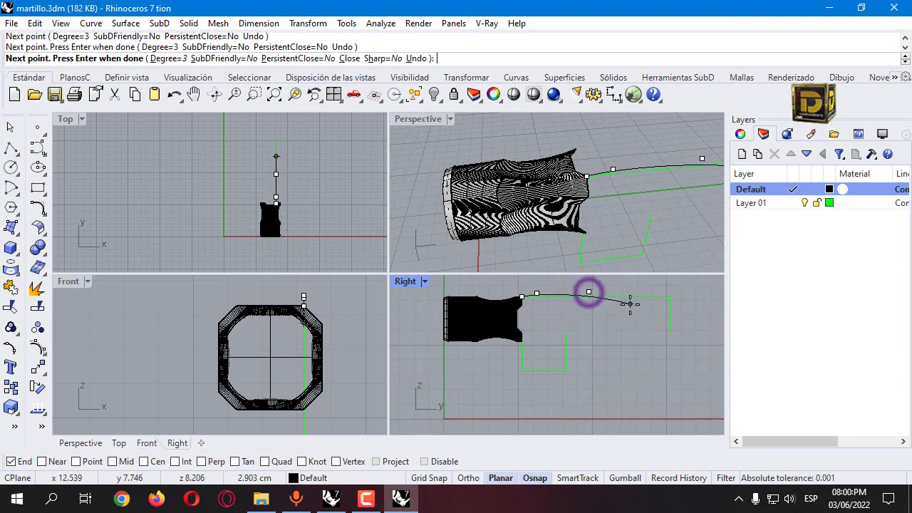
click(631, 306)
click(670, 331)
right_click(670, 332)
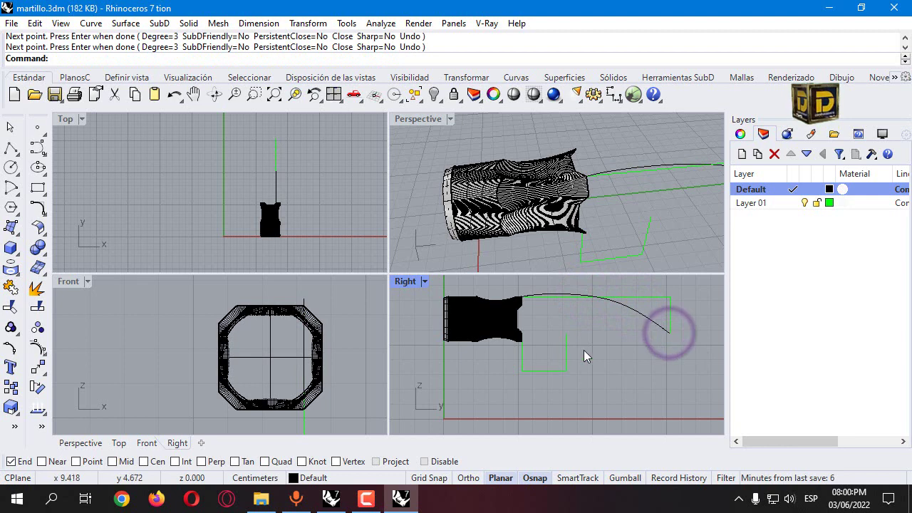
Draw the claw's lower curve from the top end of the lower guide, arching outward to just short of the upper curve's tip
key(Return)
scroll(583, 332, up, 4)
click(549, 338)
scroll(549, 335, down, 2)
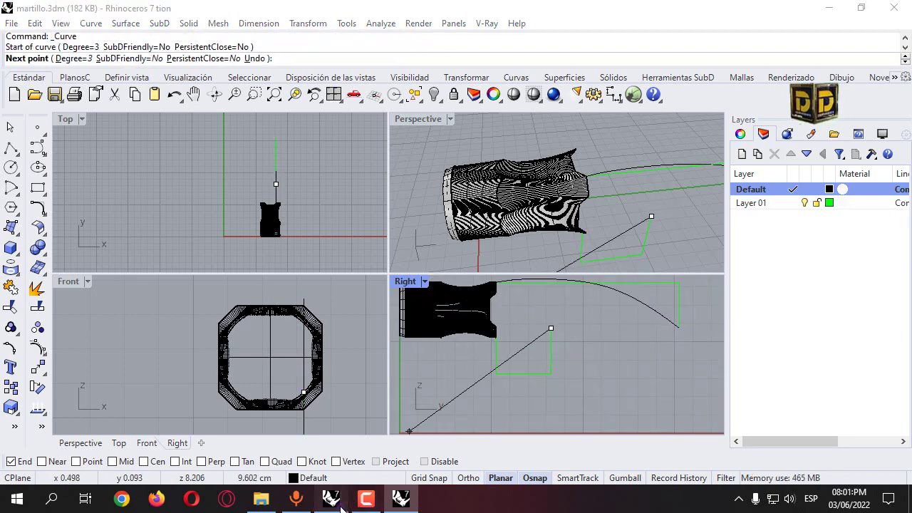
click(584, 318)
click(606, 317)
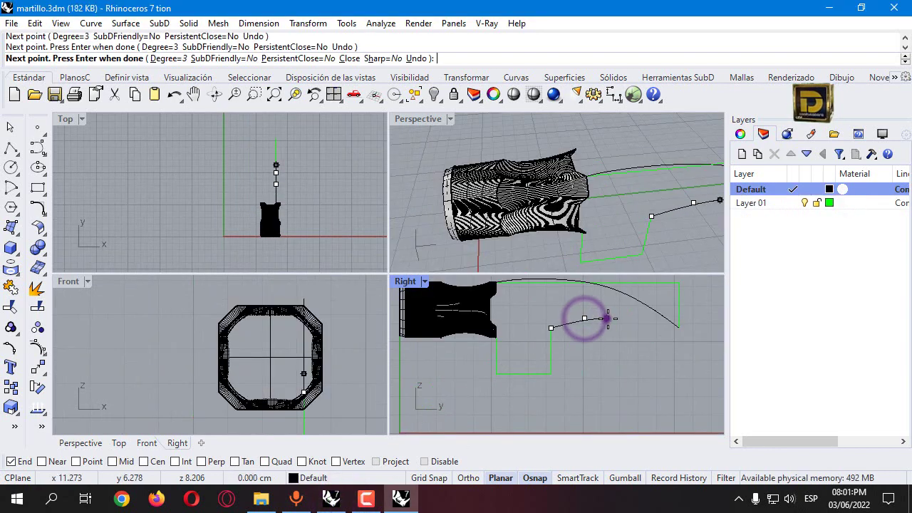
click(660, 328)
scroll(673, 330, up, 5)
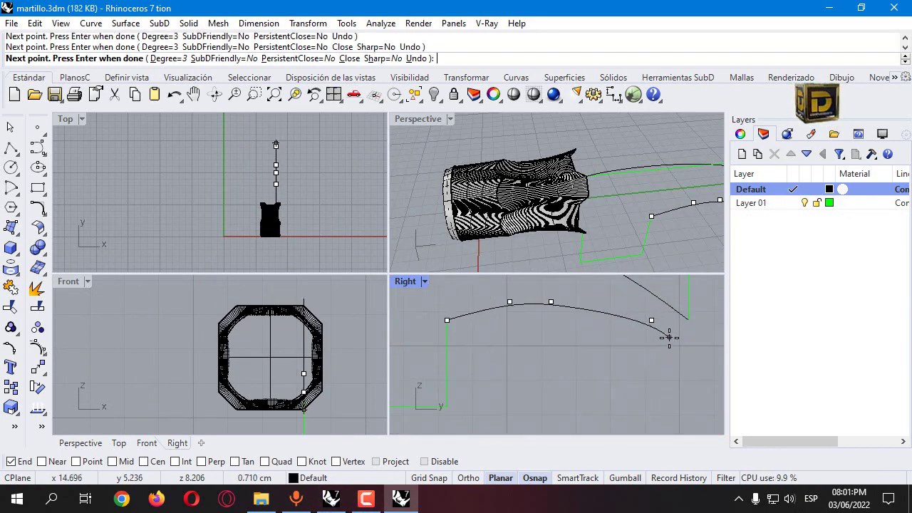
click(670, 327)
key(Return)
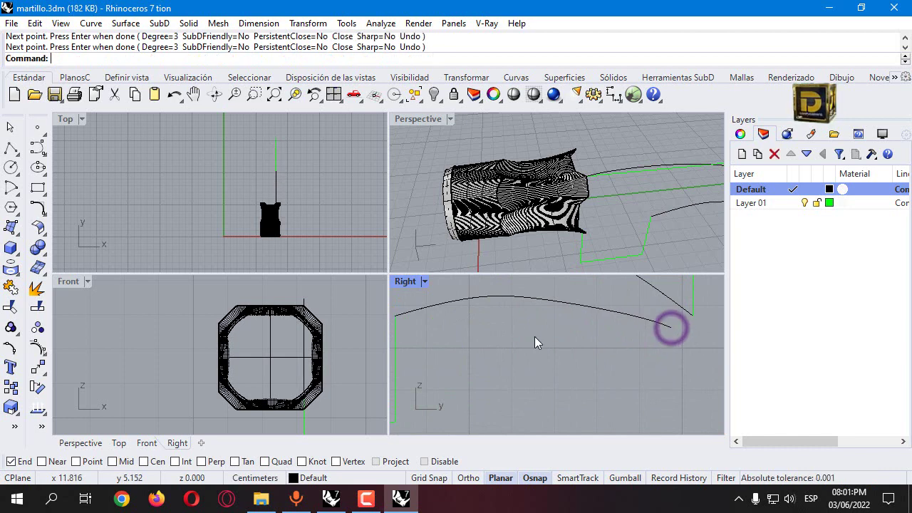
Close the claw tip with a single-segment polyline between the outer ends of the lower and upper curves
click(10, 148)
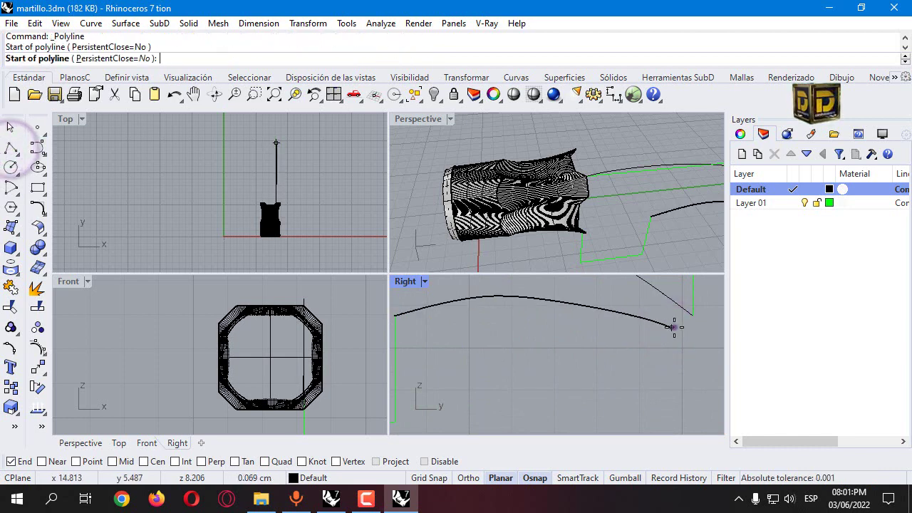
click(671, 327)
click(692, 314)
key(Return)
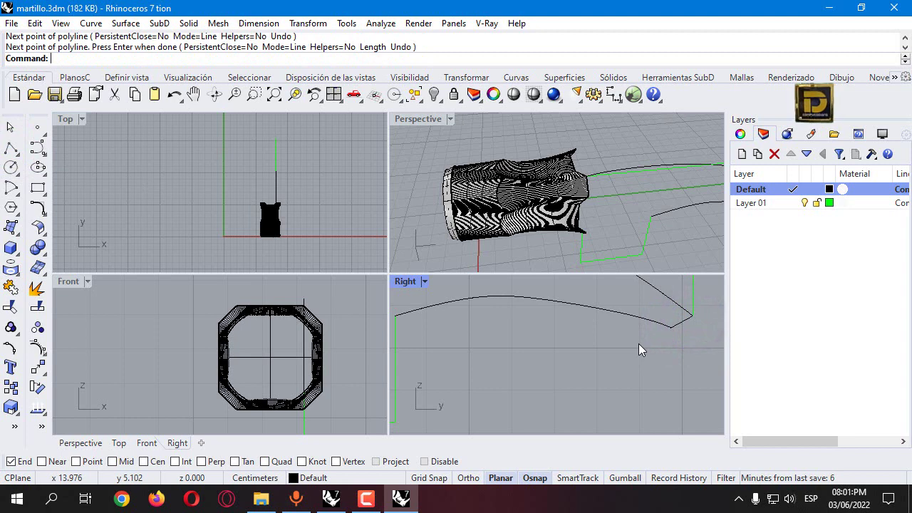
scroll(578, 353, down, 3)
double_click(405, 282)
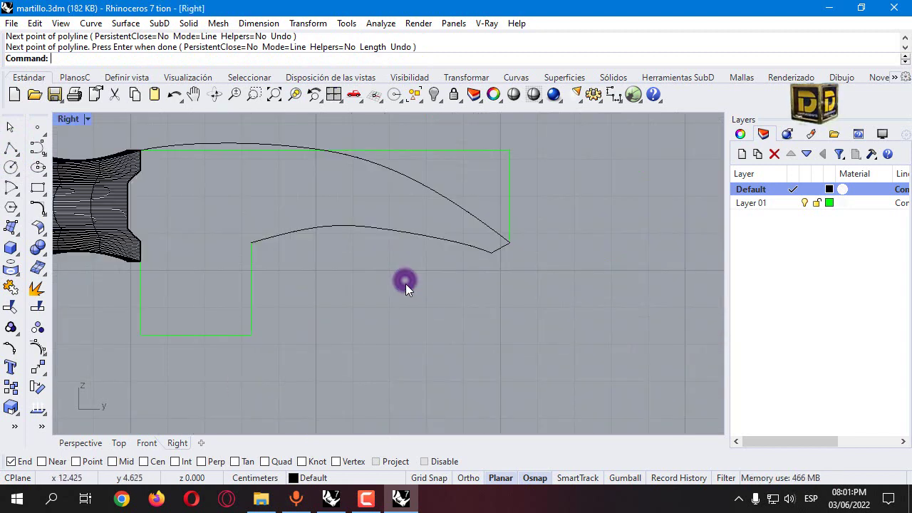
Rotate the claw outline, including the lower guide but not the upper one, about 4° outward in plan around the head's upper end corner
click(252, 280)
click(264, 239)
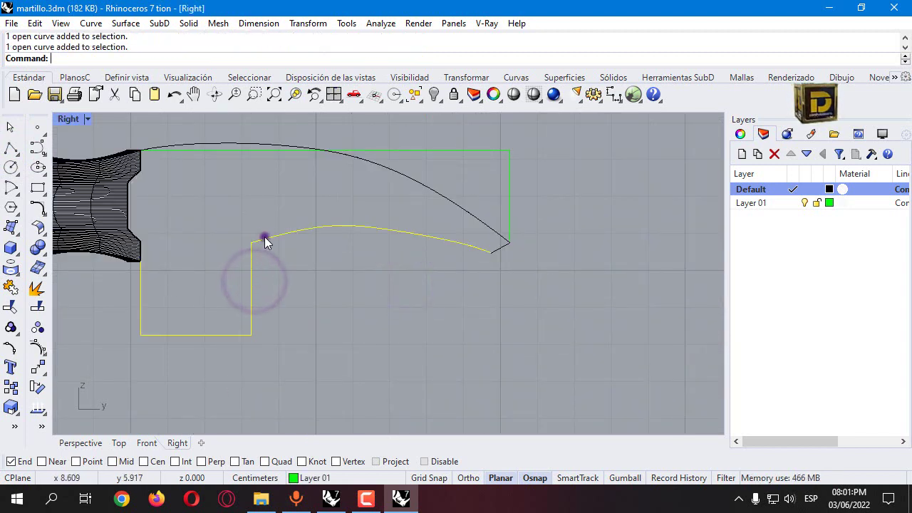
click(472, 223)
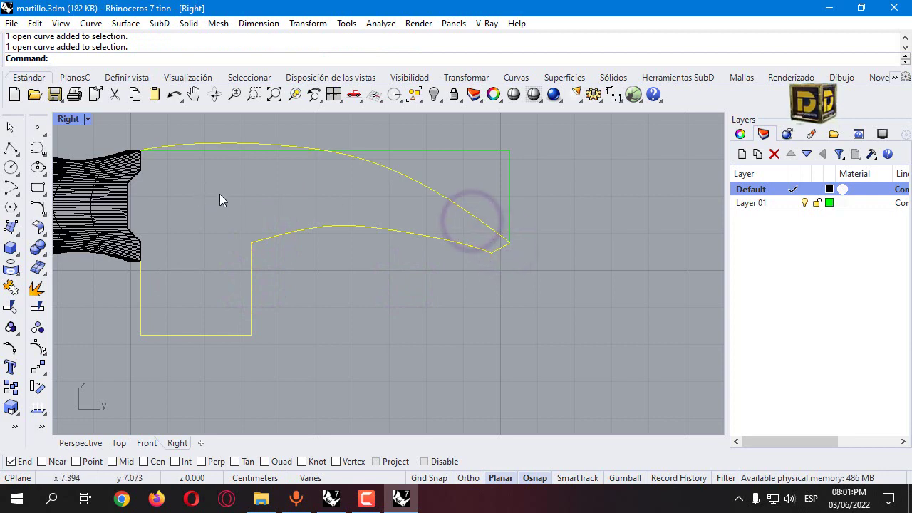
key(ctrl+Tab)
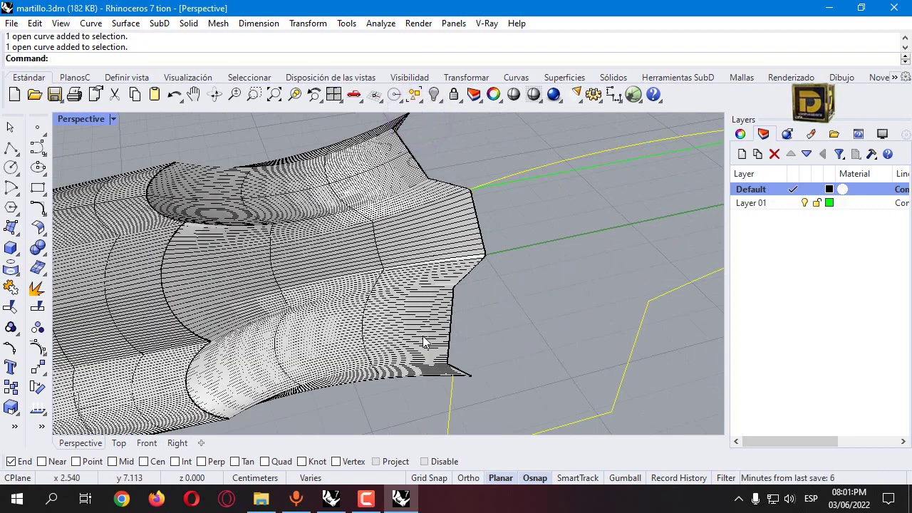
key(ctrl+F5)
key(Return)
scroll(306, 178, up, 2)
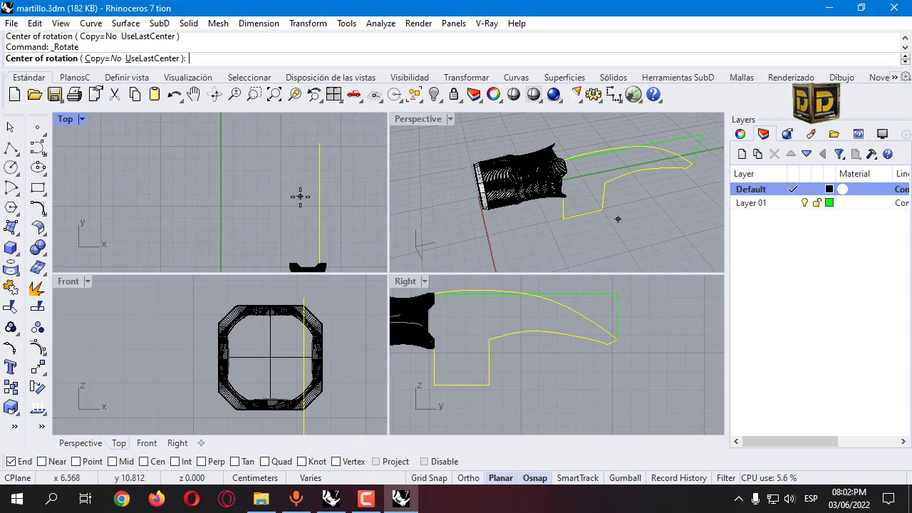
scroll(570, 171, up, 6)
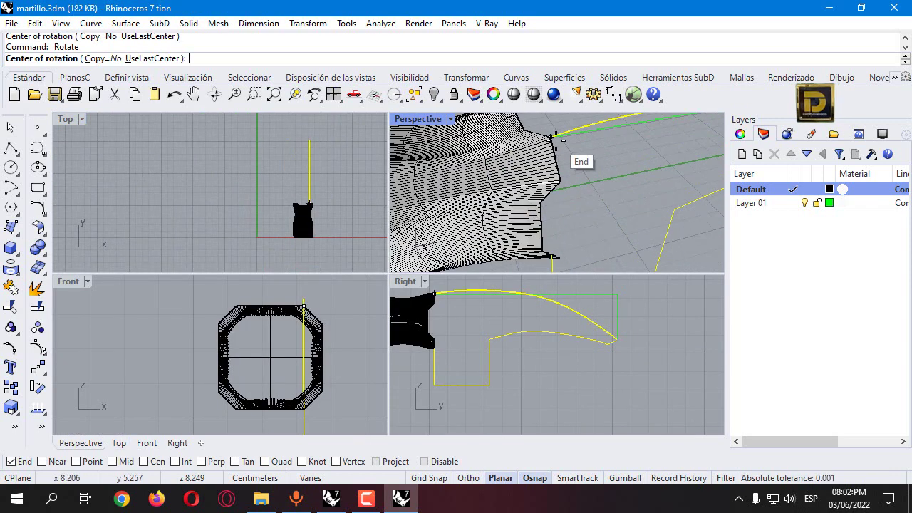
click(554, 140)
scroll(335, 199, down, 3)
key(F8)
click(342, 145)
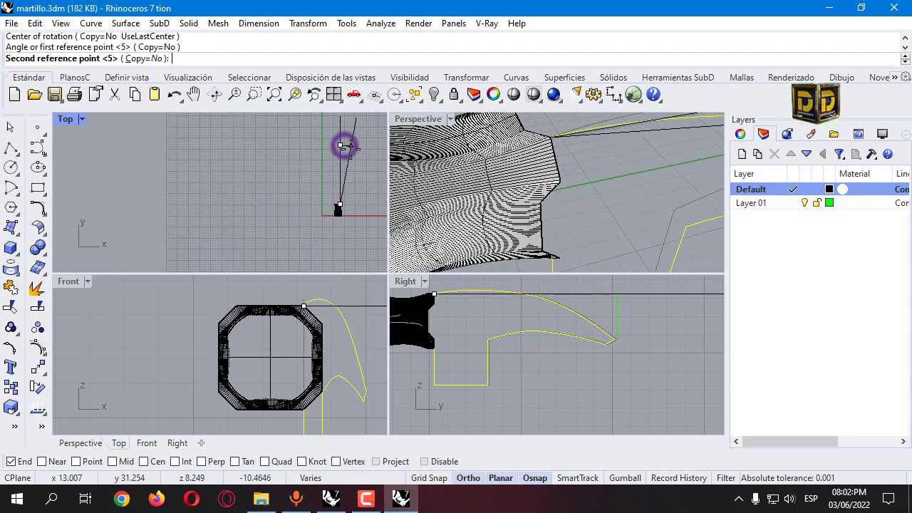
scroll(336, 143, up, 3)
key(F8)
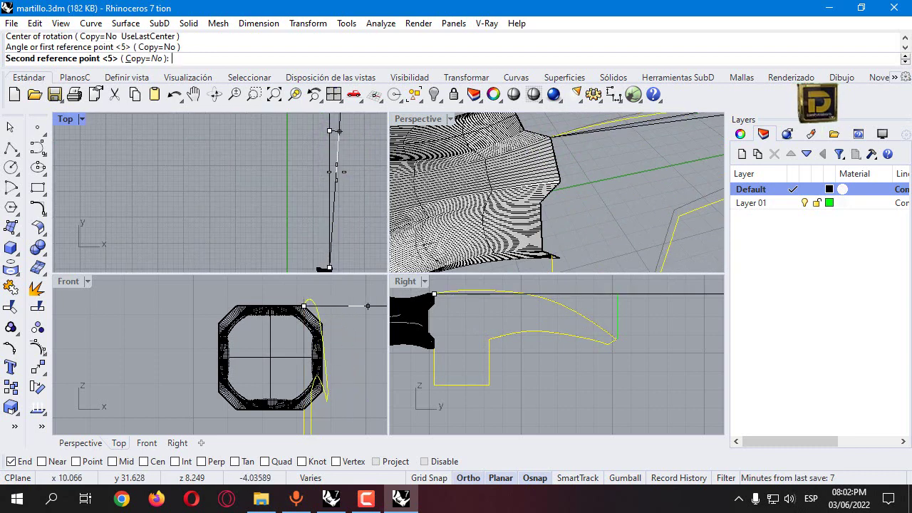
click(336, 171)
scroll(342, 185, down, 3)
scroll(308, 349, down, 3)
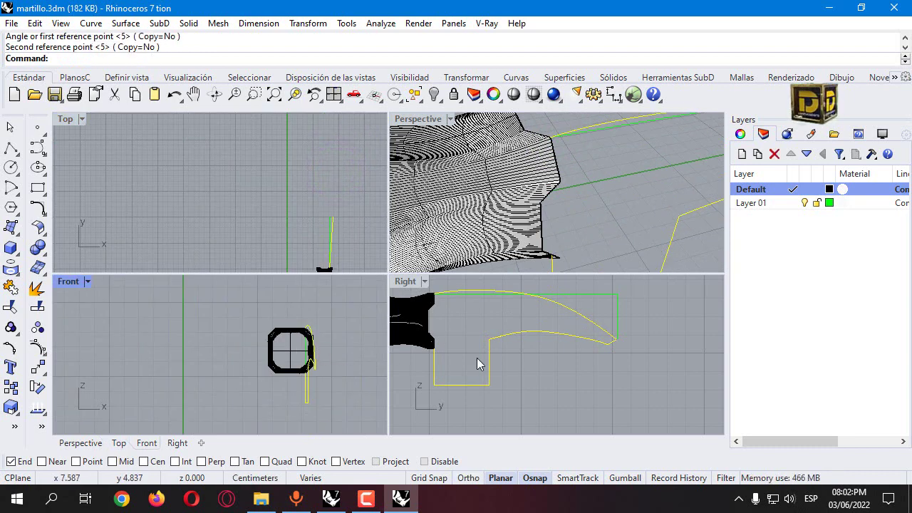